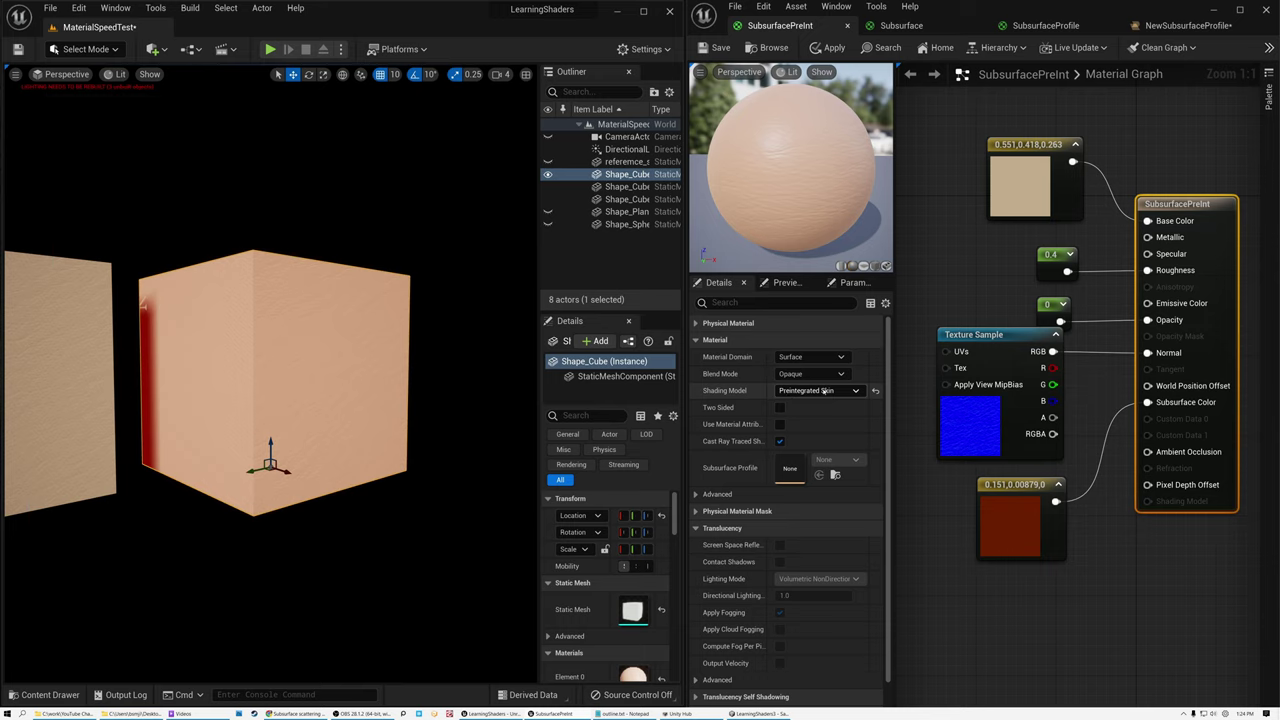
Step: Set the material's shading model to Preintegrated Skin and move the opacity constant node clear of the Texture Sample node
{"action": "left_click", "coordinate": [823, 391]}
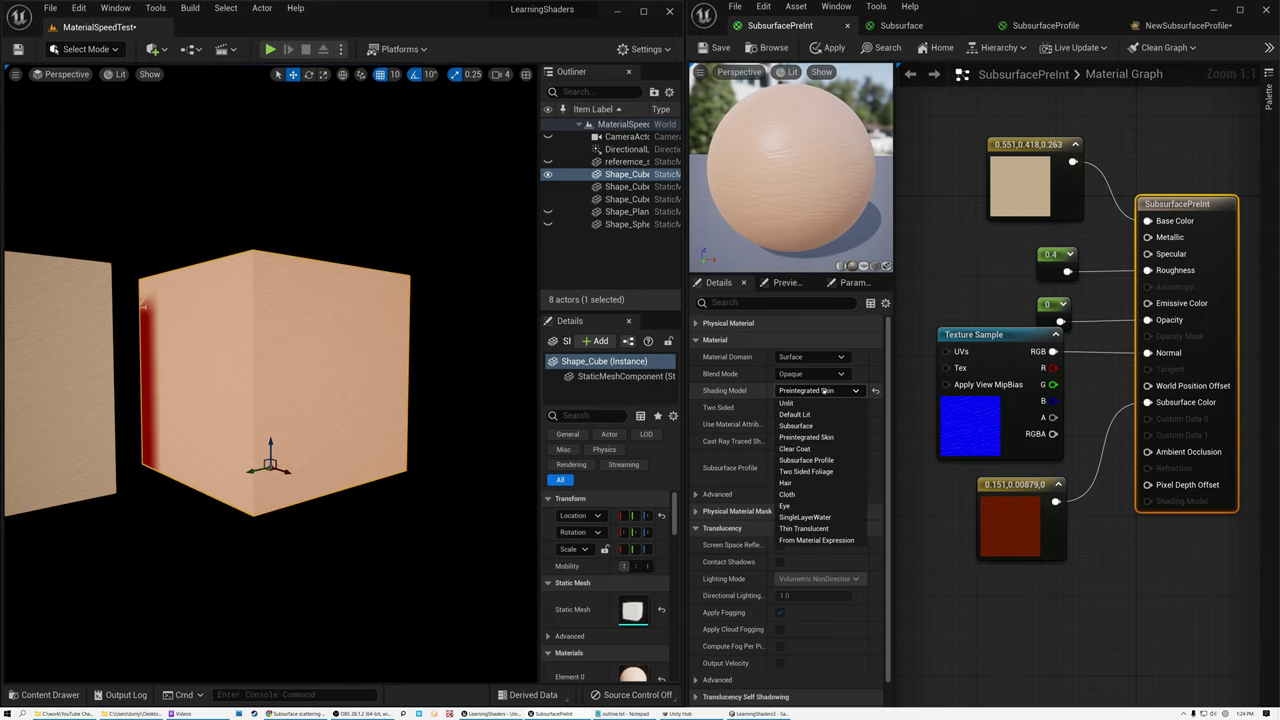
{"action": "left_click", "coordinate": [810, 439]}
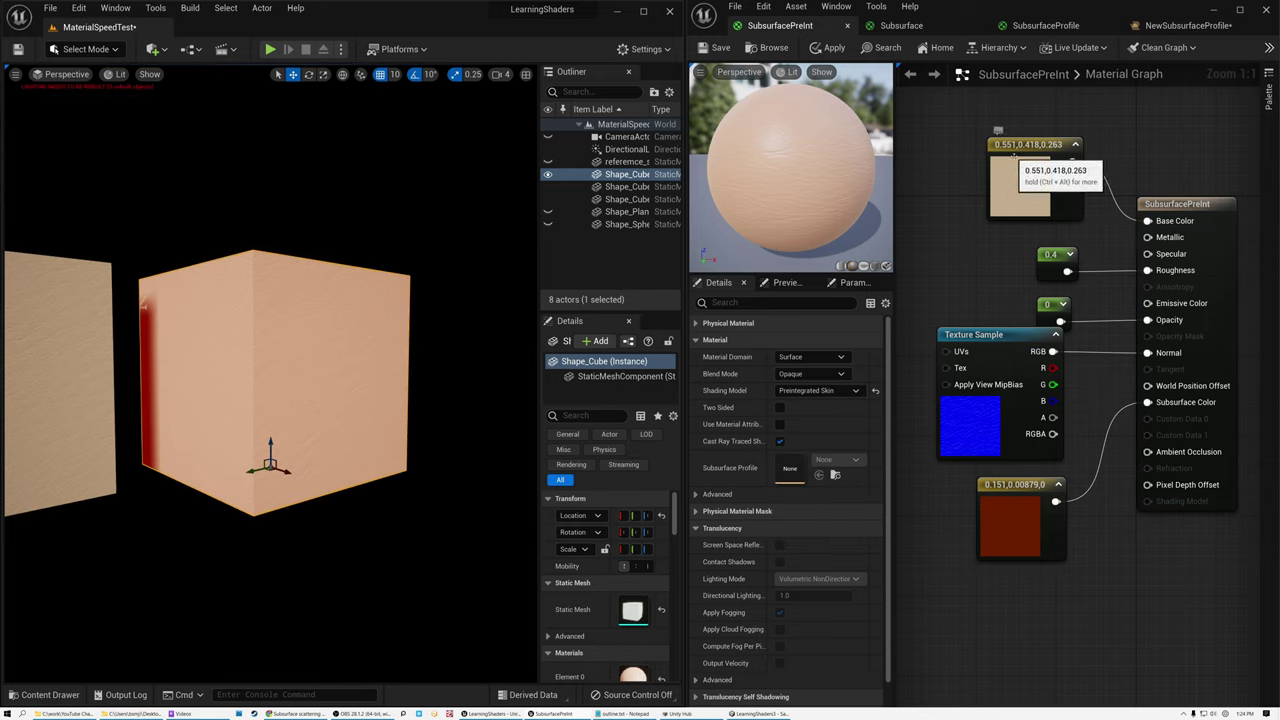
{"action": "left_click", "coordinate": [1025, 175]}
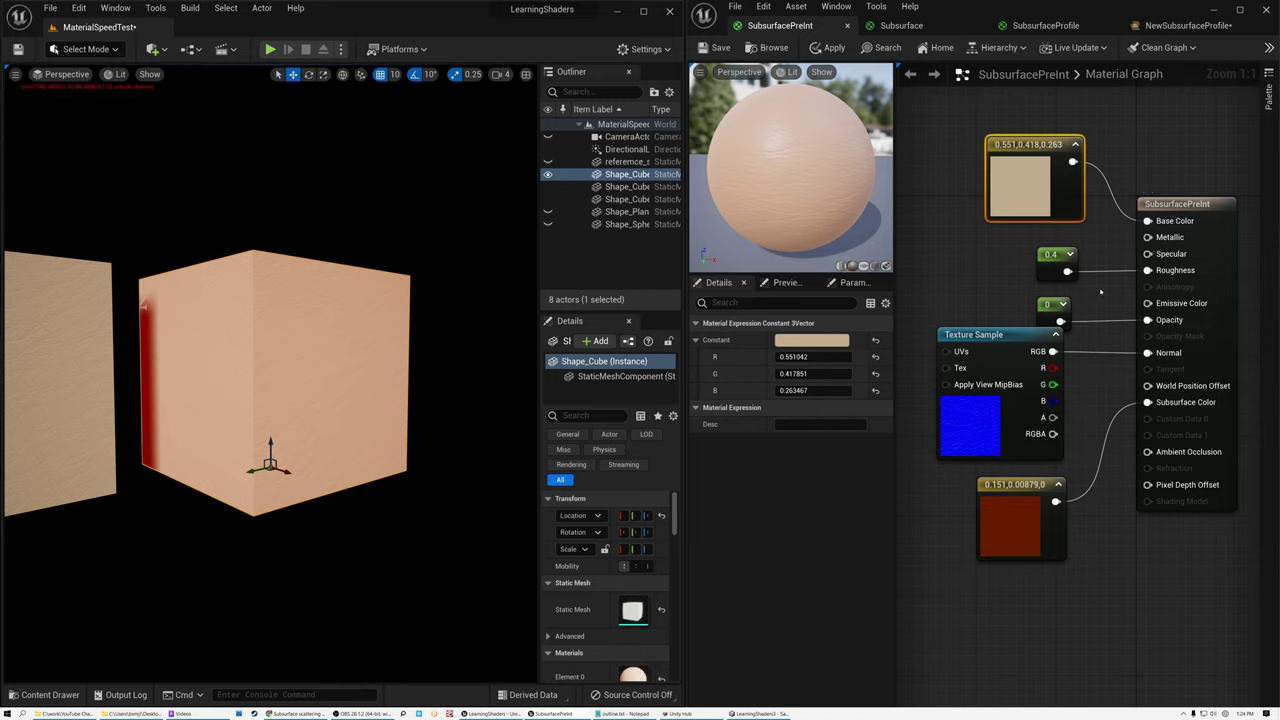
{"action": "left_click_drag", "start_coordinate": [1053, 306], "coordinate": [1012, 284]}
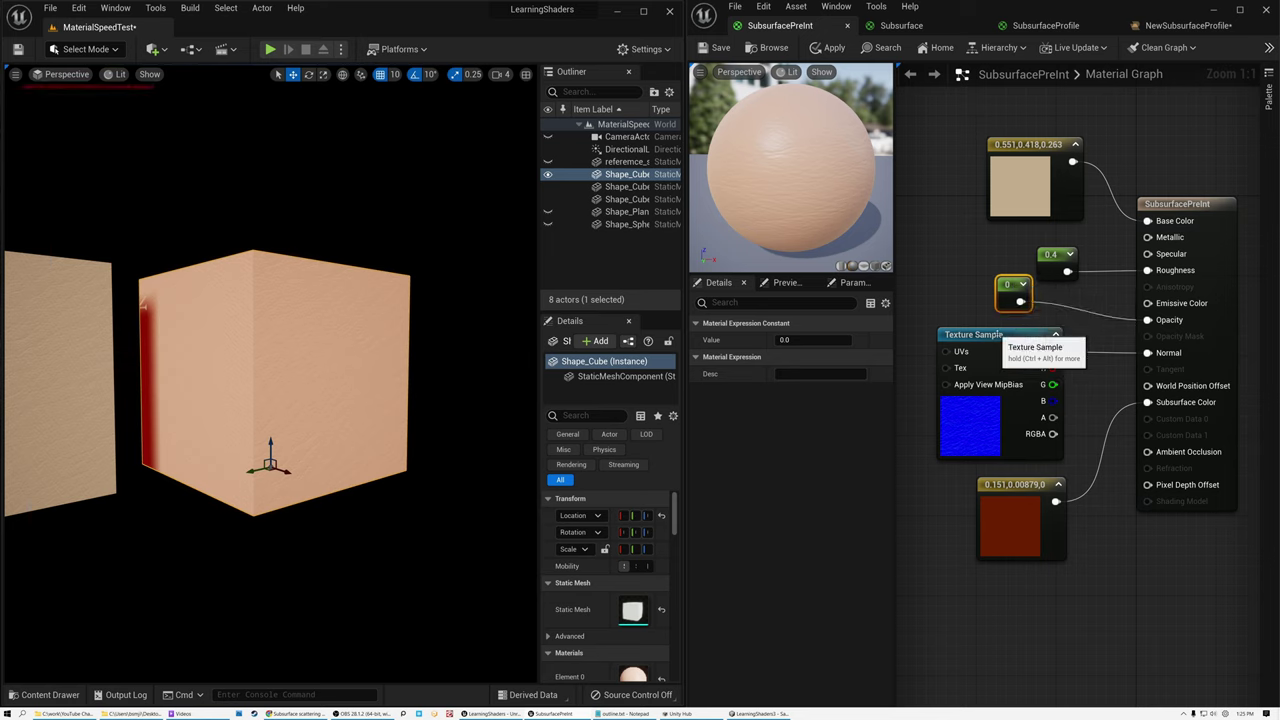
Step: Examine the normal texture, base color and subsurface color nodes, the skin detail on the preview sphere, and the material's properties
{"action": "left_click", "coordinate": [1003, 349]}
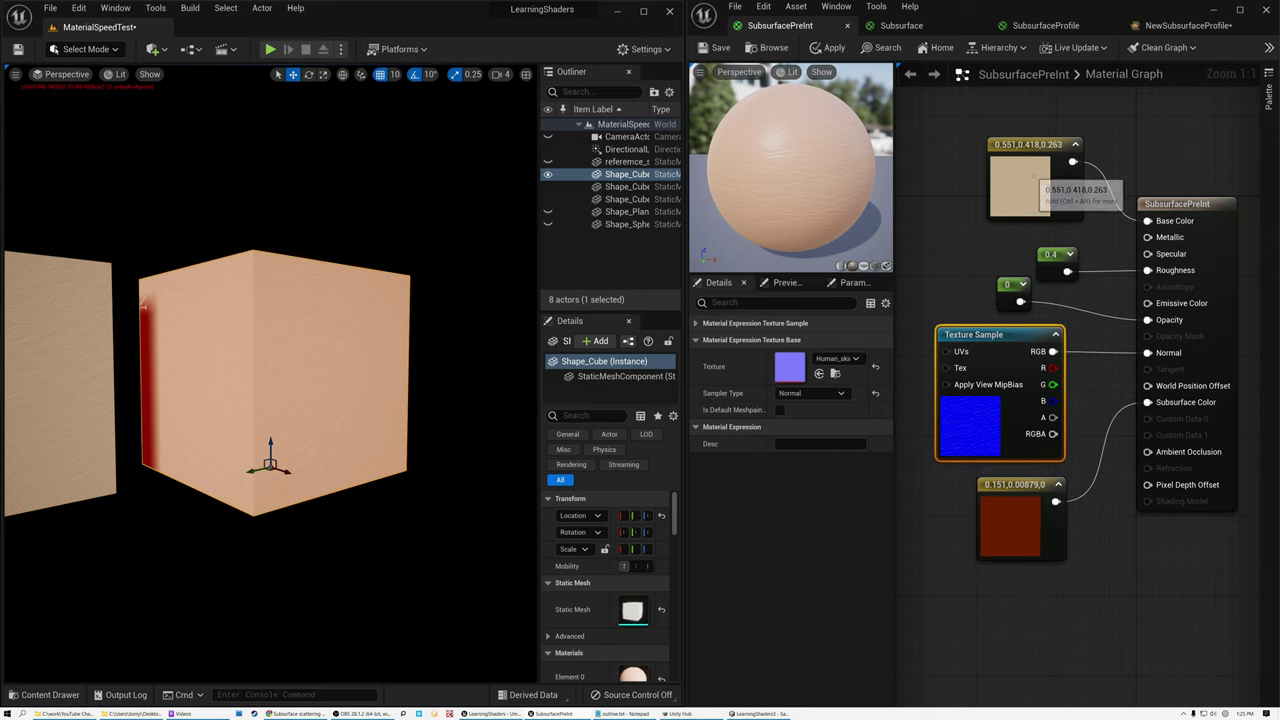
{"action": "left_click", "coordinate": [1018, 180]}
{"action": "left_click", "coordinate": [988, 472]}
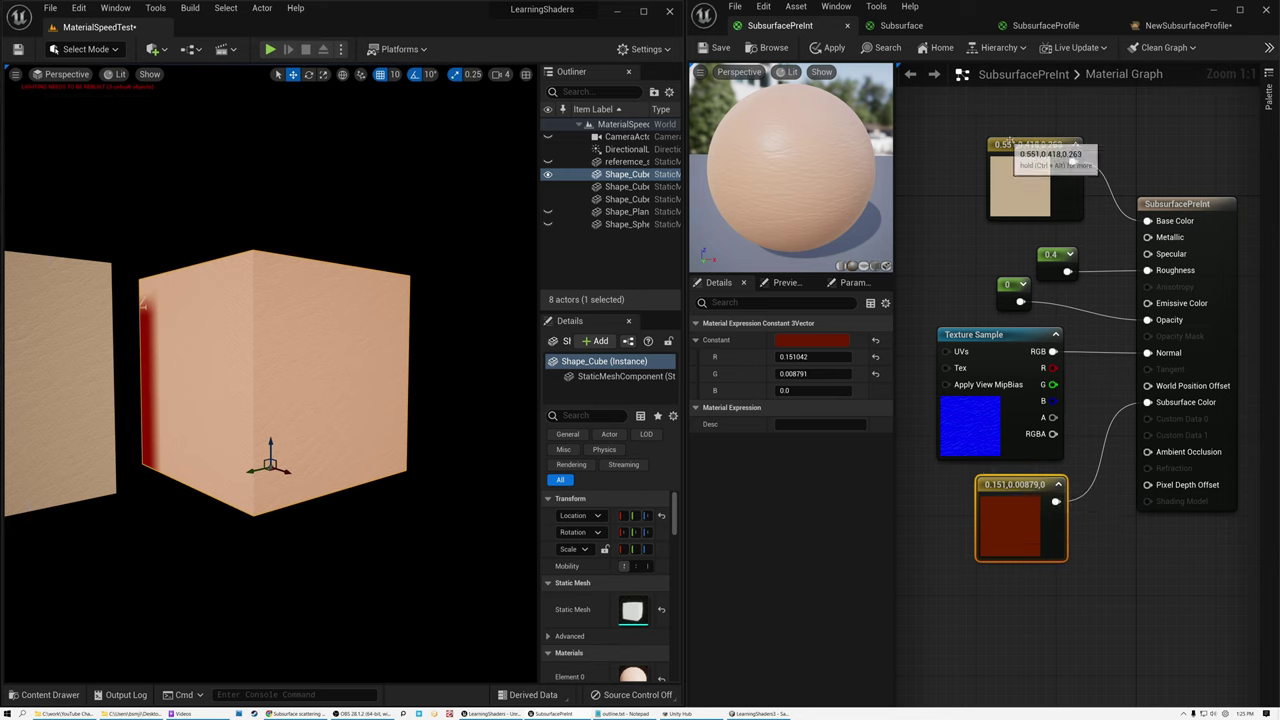
{"action": "left_click", "coordinate": [1022, 148]}
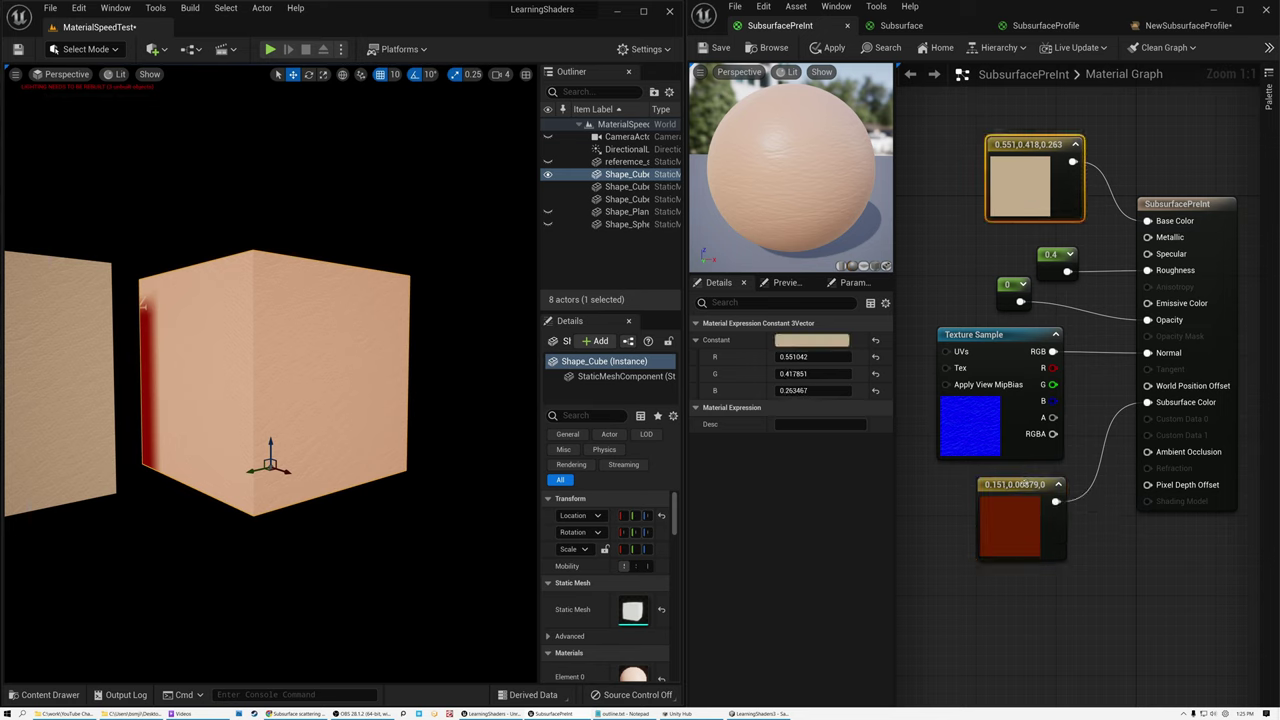
{"action": "left_click", "coordinate": [1010, 490]}
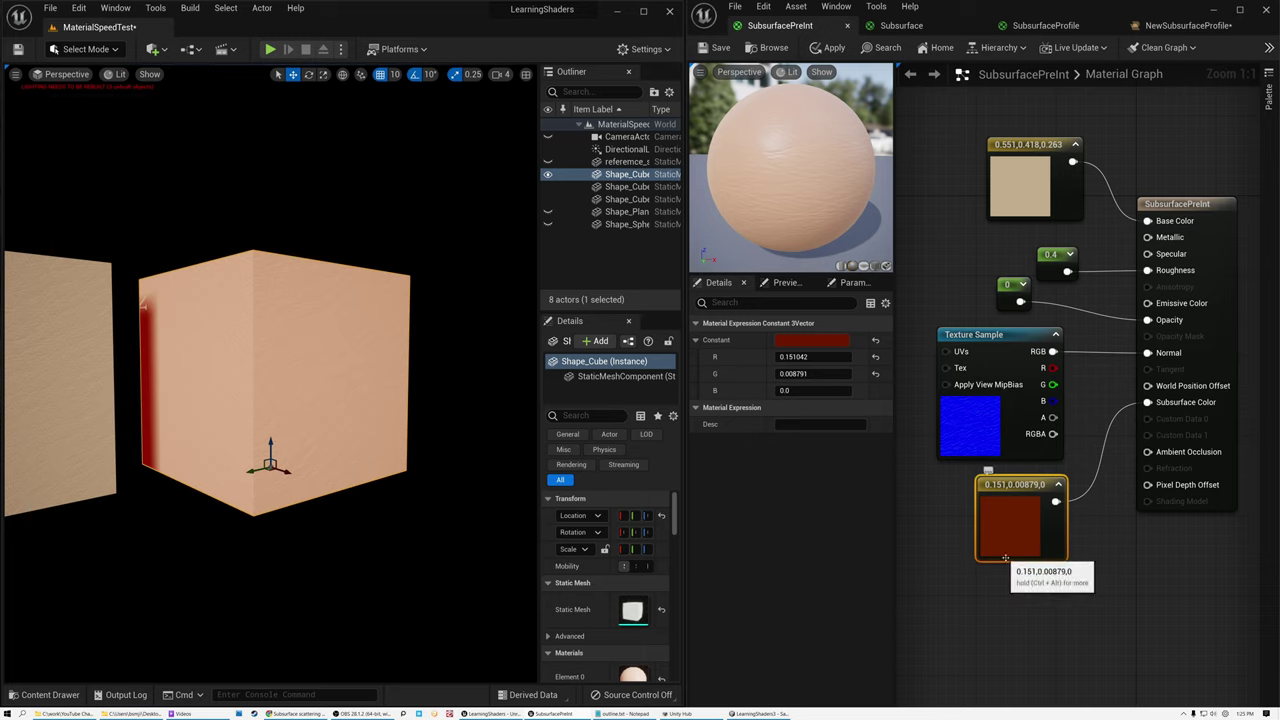
{"action": "left_click", "coordinate": [975, 345]}
{"action": "right_click_drag", "start_coordinate": [805, 190], "coordinate": [805, 158]}
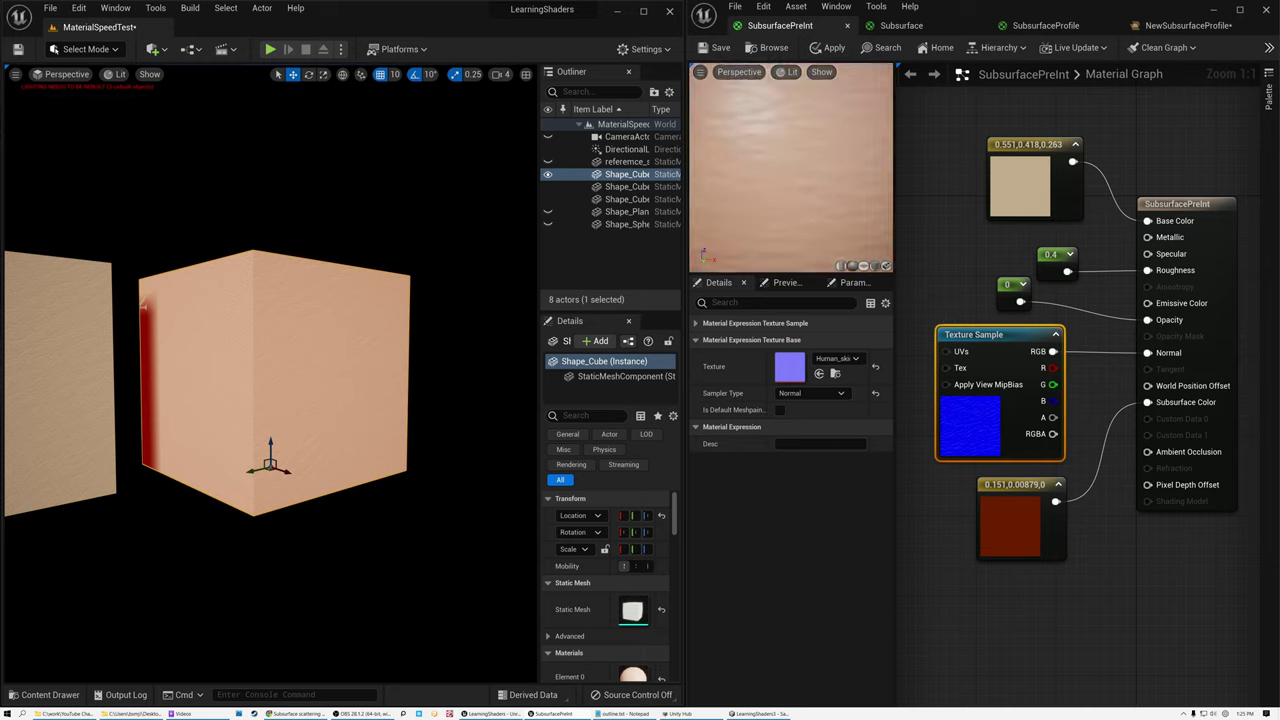
{"action": "scroll", "coordinate": [832, 195], "scroll_direction": "down", "scroll_amount": 4}
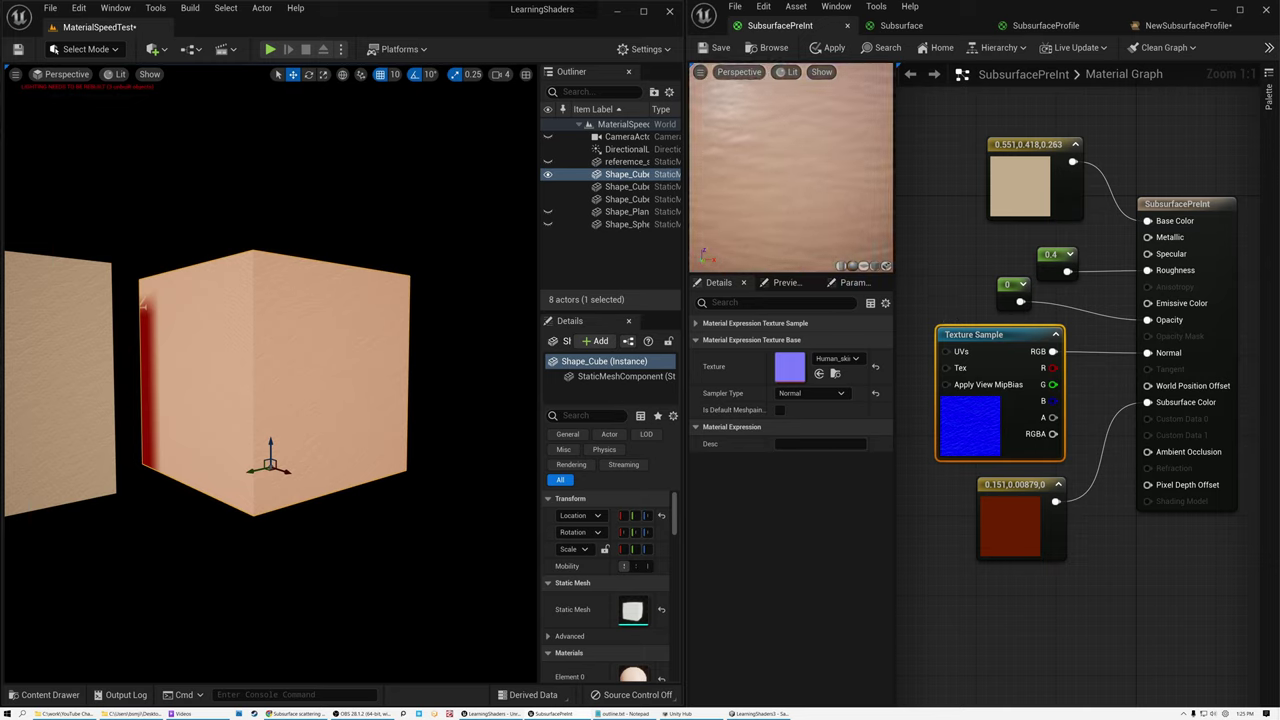
{"action": "mouse_move", "coordinate": [835, 195]}
{"action": "left_mouse_down"}
{"action": "mouse_move", "coordinate": [795, 198]}
{"action": "mouse_move", "coordinate": [834, 195]}
{"action": "left_mouse_up"}
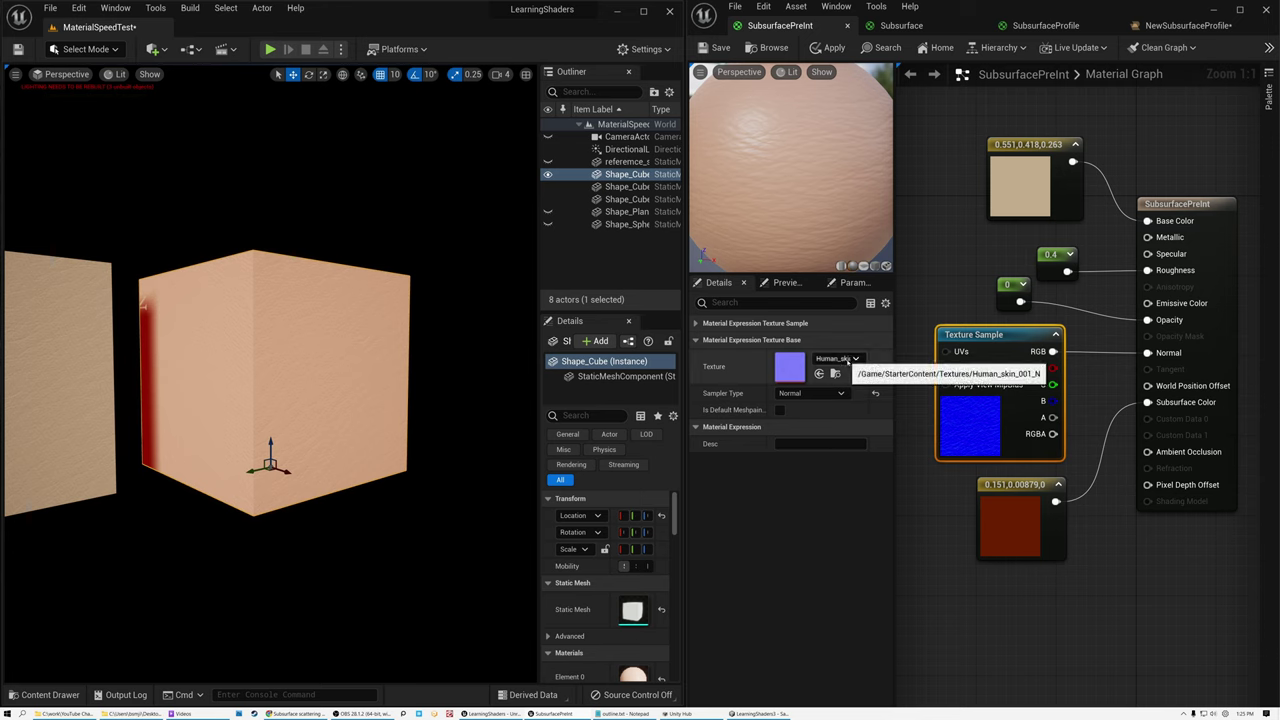
{"action": "left_click", "coordinate": [1177, 206]}
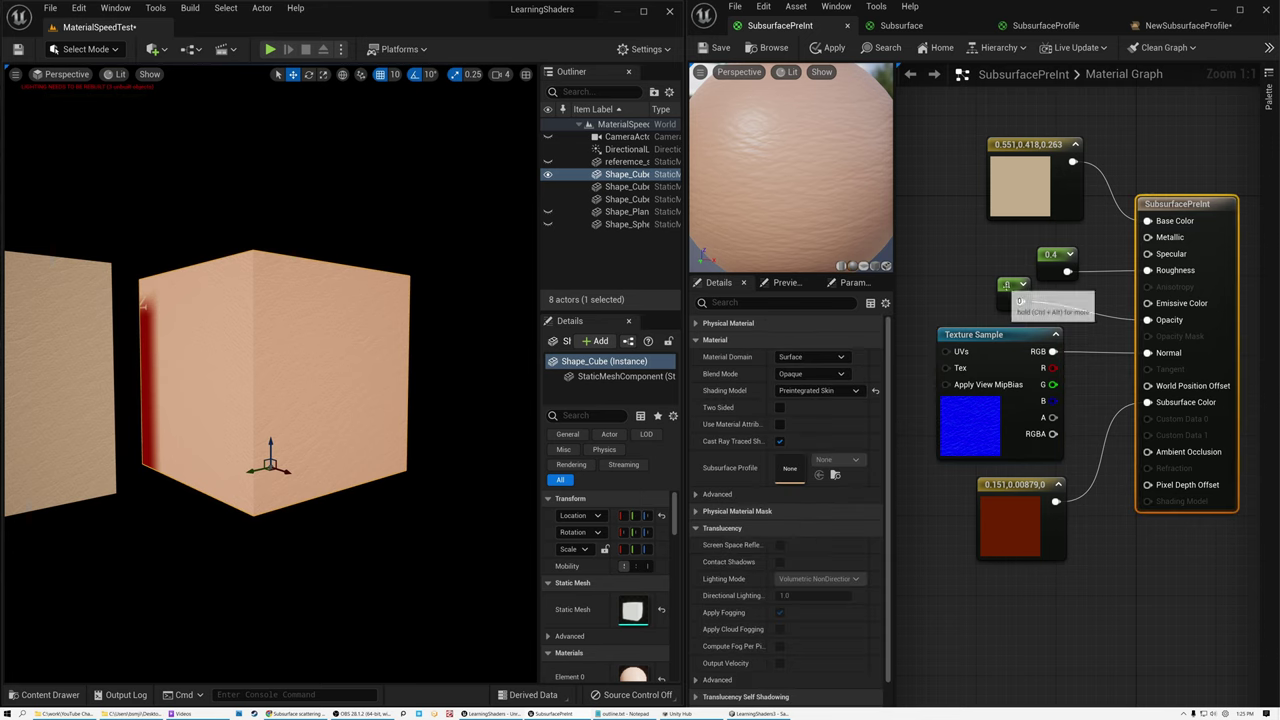
Step: Shift the opacity constant node slightly away from the material node, set its value to 1 and save the material
{"action": "left_click", "coordinate": [1010, 292]}
{"action": "left_click_drag", "start_coordinate": [1019, 302], "coordinate": [997, 301]}
{"action": "left_click", "coordinate": [799, 339]}
{"action": "type", "text": "1"}
{"action": "key", "text": "Return"}
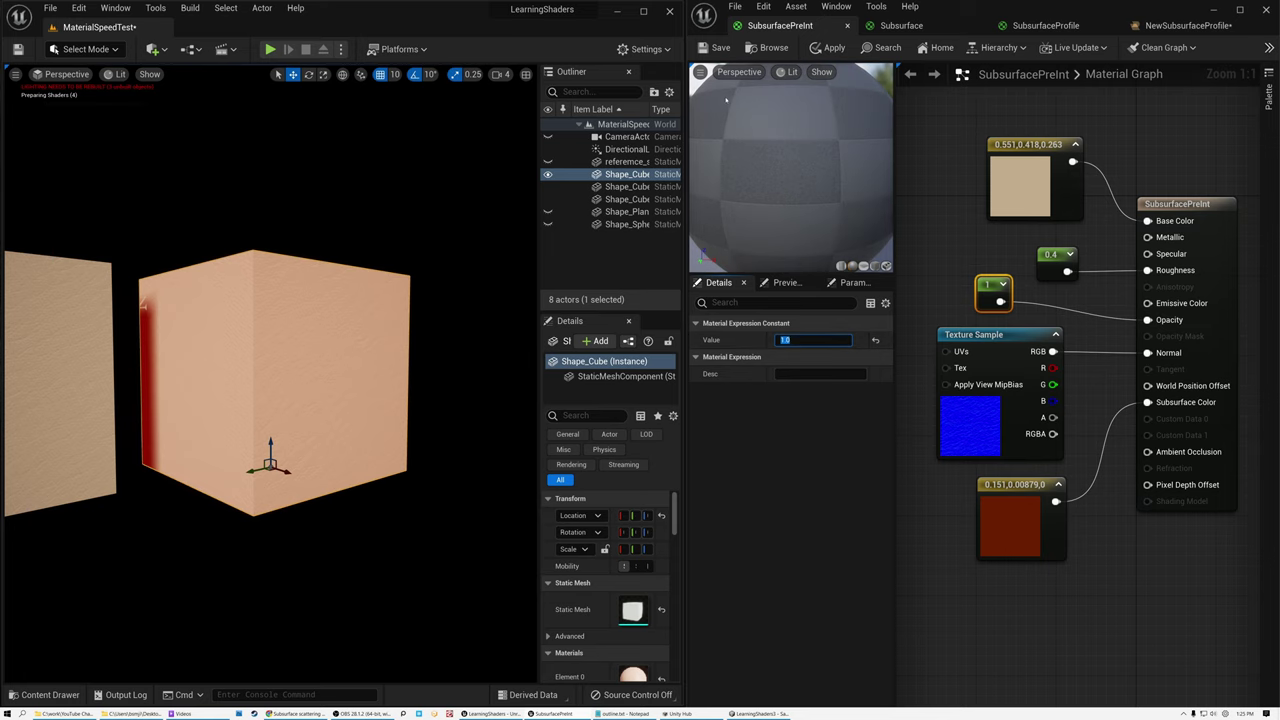
{"action": "left_click", "coordinate": [718, 47]}
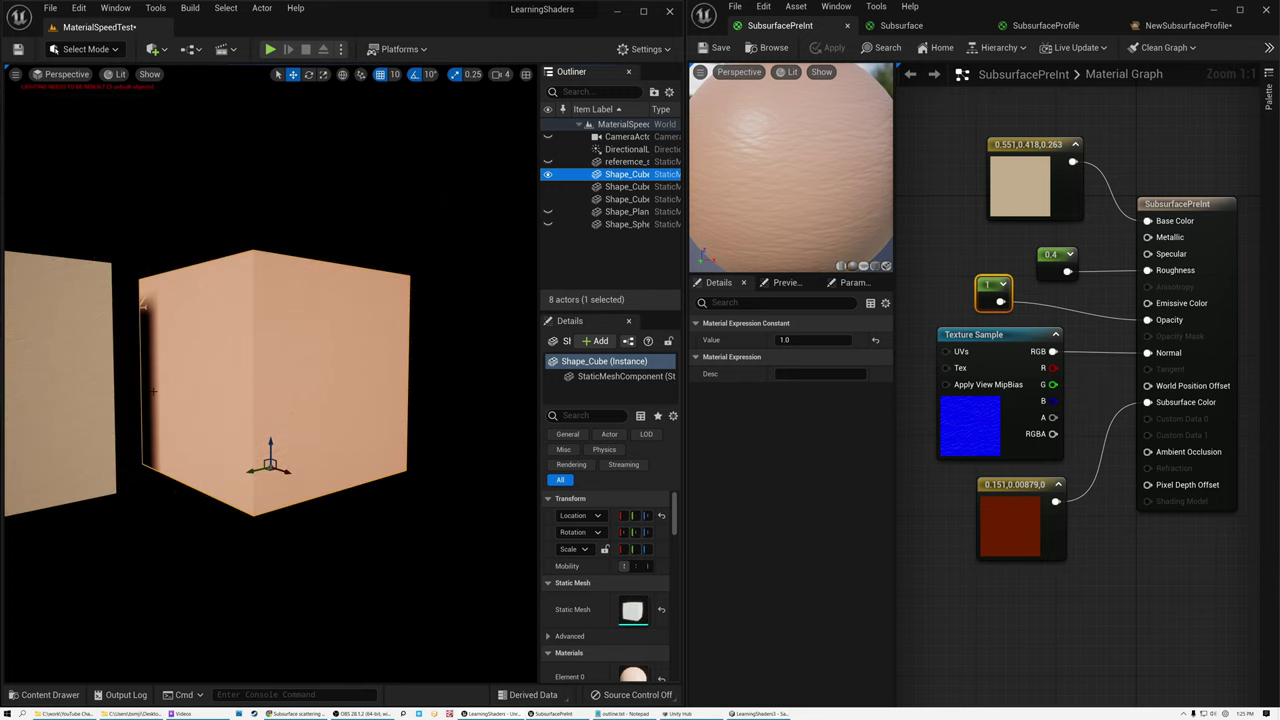
{"action": "left_click_drag", "start_coordinate": [350, 350], "coordinate": [415, 358], "text": "alt"}
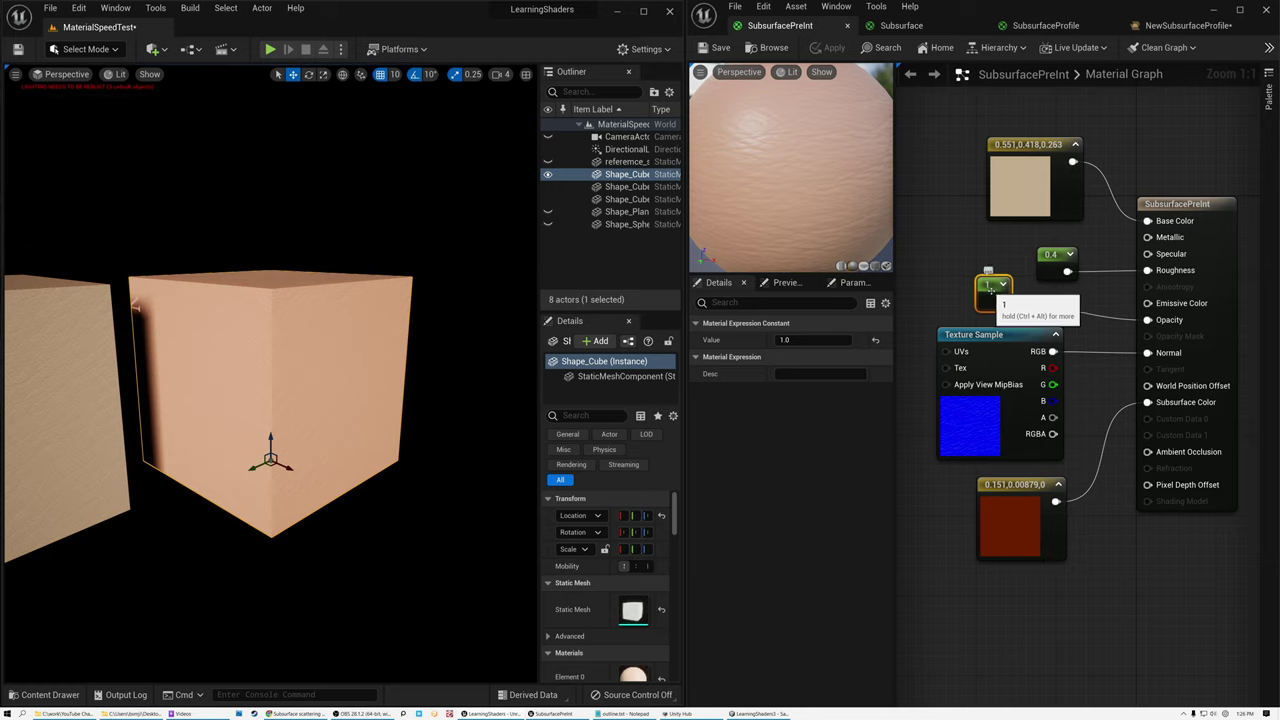
Step: Set the opacity constant to 0 and save the material
{"action": "left_click", "coordinate": [786, 340]}
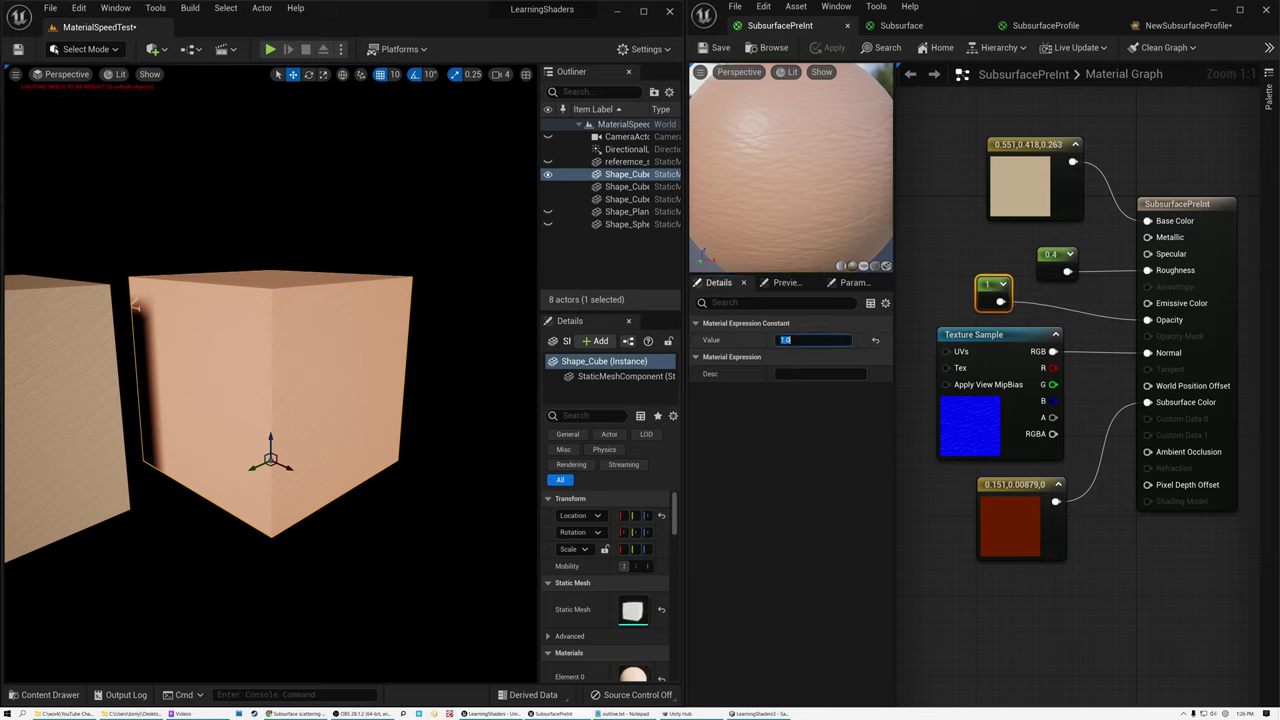
{"action": "type", "text": "0"}
{"action": "key", "text": "Return"}
{"action": "left_click", "coordinate": [720, 48]}
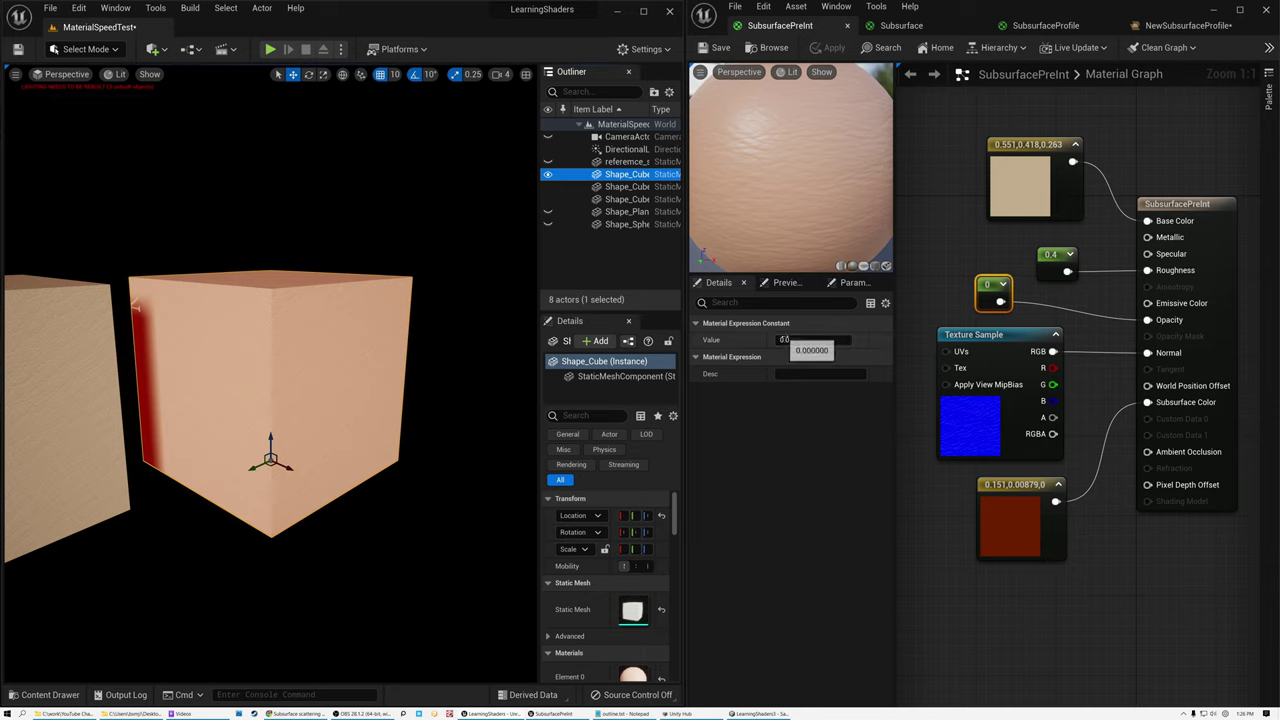
Step: Change the opacity constant to 1 again and save the material for comparison
{"action": "left_click", "coordinate": [795, 341]}
{"action": "type", "text": "1"}
{"action": "key", "text": "Return"}
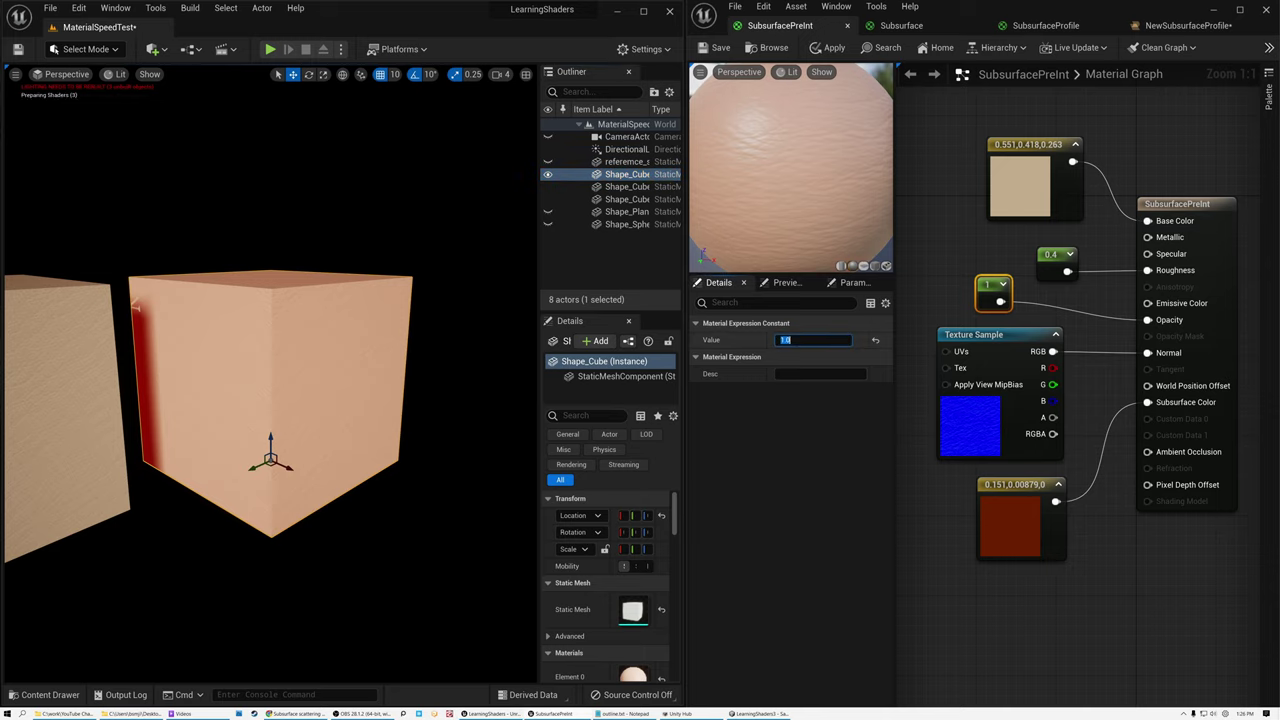
{"action": "left_click", "coordinate": [714, 48]}
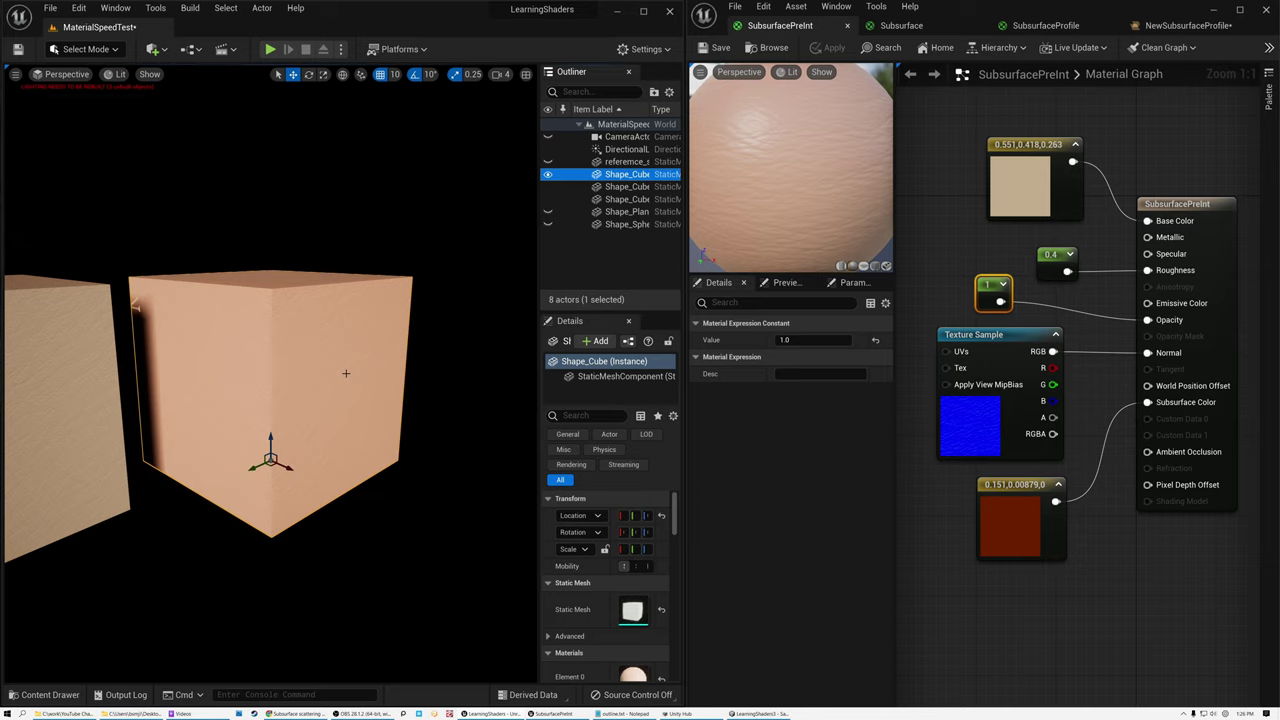
Step: Return the opacity constant to 0 and apply the material changes
{"action": "left_click", "coordinate": [812, 340]}
{"action": "type", "text": "0"}
{"action": "key", "text": "Return"}
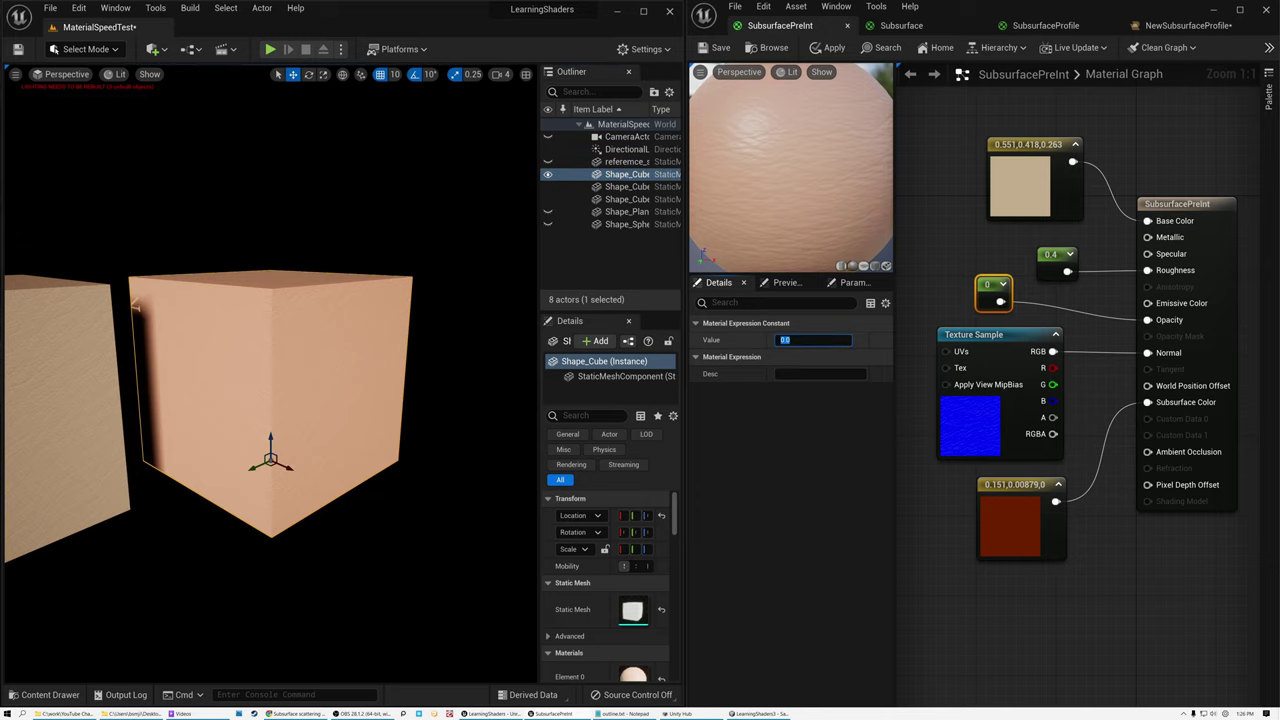
{"action": "left_click", "coordinate": [829, 47]}
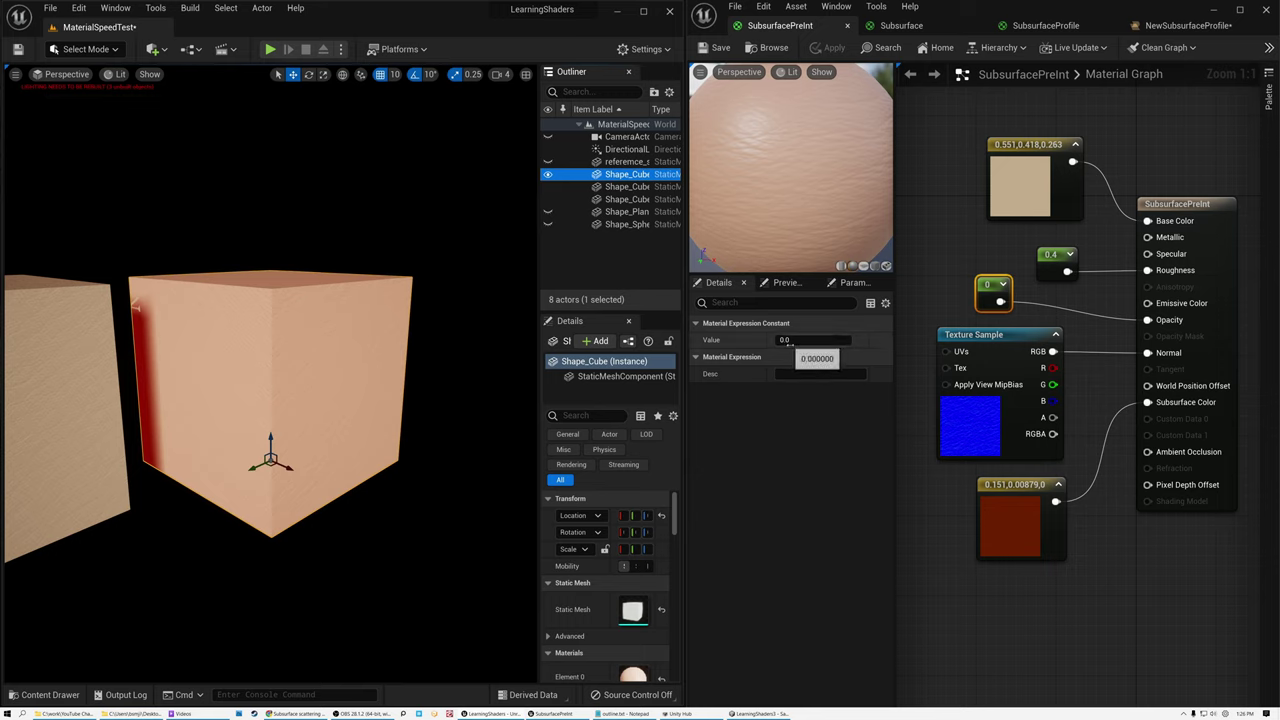
Step: Focus on Shape_Cube2 and move it forward so its shadow covers more of the neighboring pink cube's side
{"action": "left_click", "coordinate": [1012, 513]}
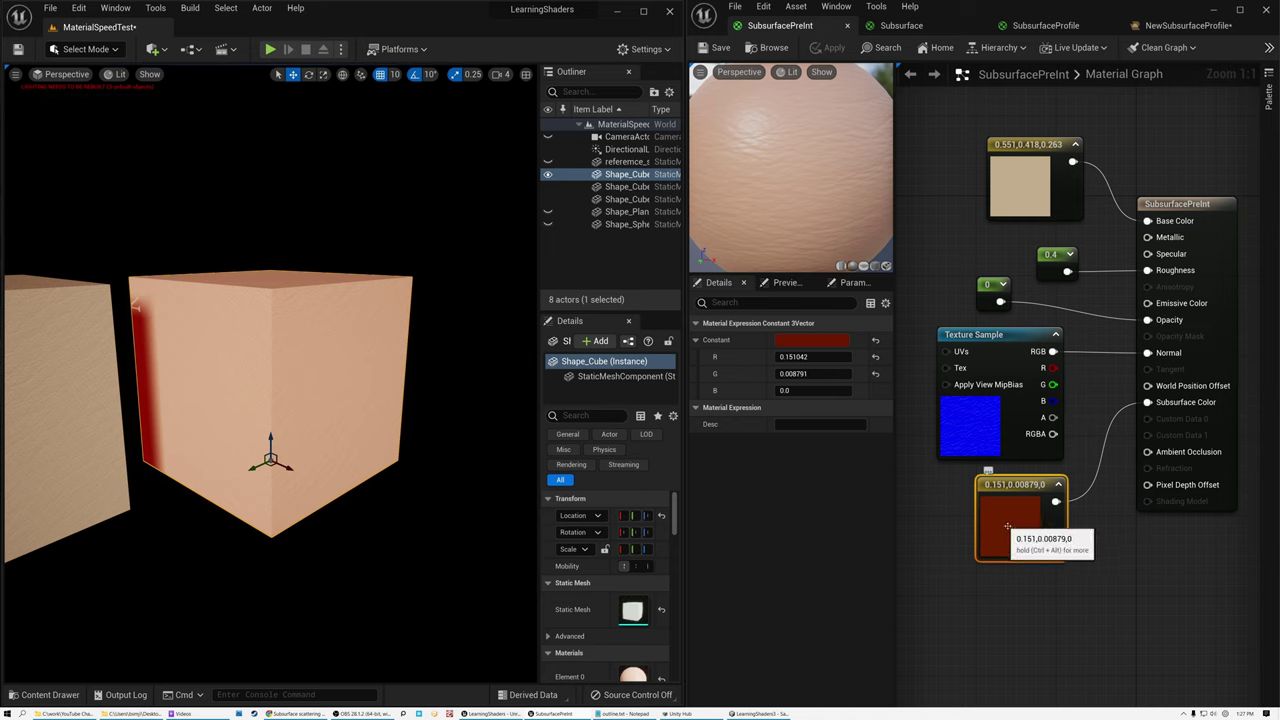
{"action": "left_click_drag", "start_coordinate": [312, 367], "coordinate": [119, 377], "text": "alt"}
{"action": "left_click", "coordinate": [75, 392]}
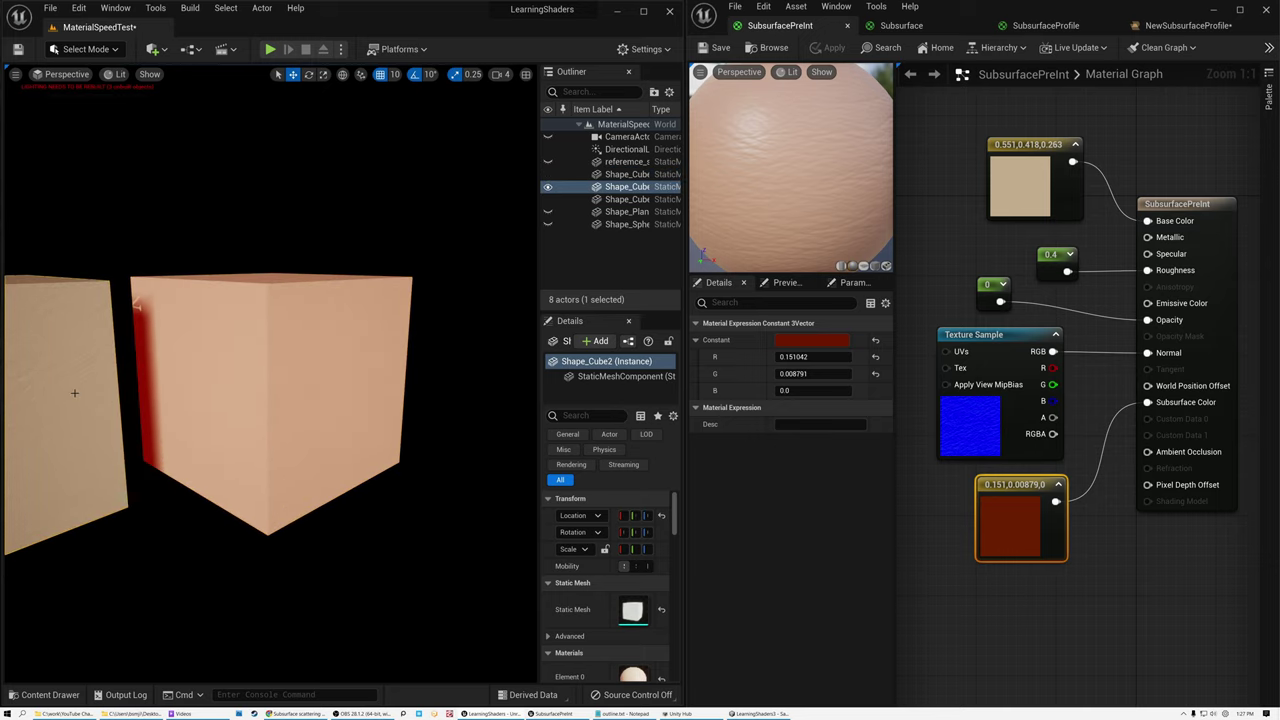
{"action": "key", "text": "f"}
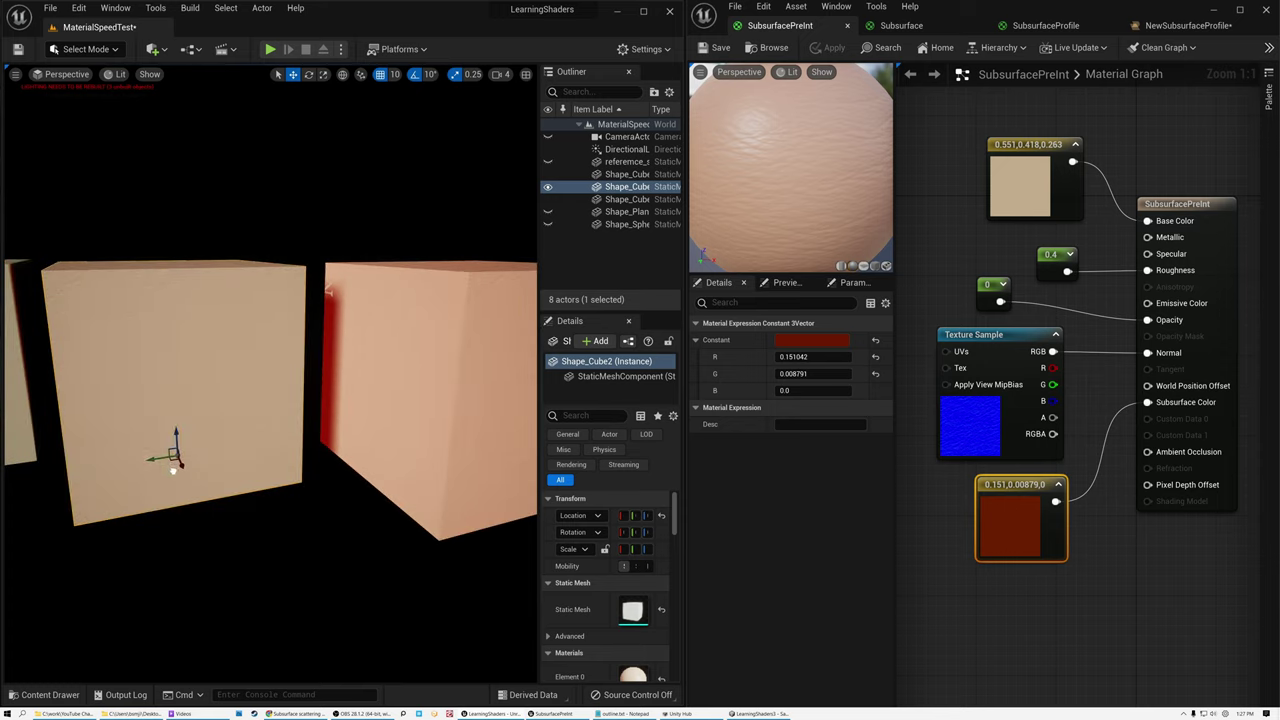
{"action": "left_click_drag", "start_coordinate": [174, 472], "coordinate": [184, 490], "text": "alt"}
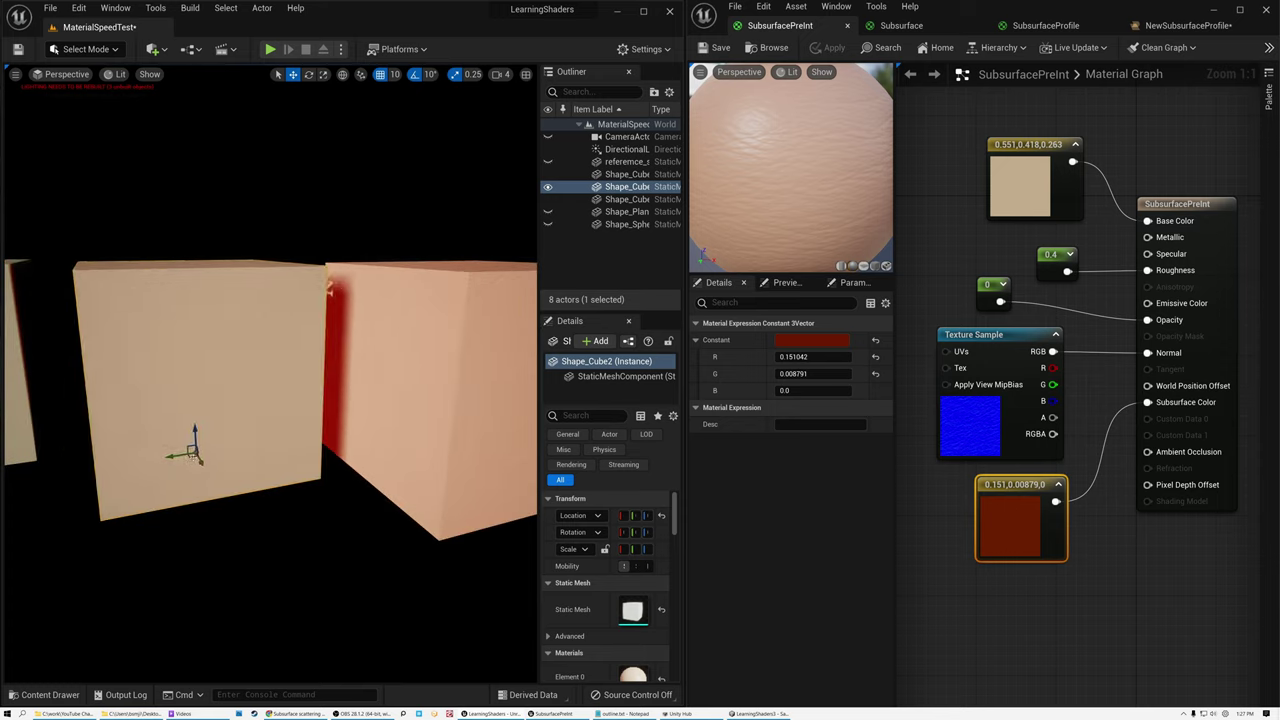
{"action": "scroll", "coordinate": [190, 496], "scroll_direction": "up", "scroll_amount": 3}
{"action": "scroll", "coordinate": [193, 498], "scroll_direction": "up", "scroll_amount": 2}
{"action": "left_click_drag", "start_coordinate": [392, 458], "coordinate": [413, 434], "text": "alt"}
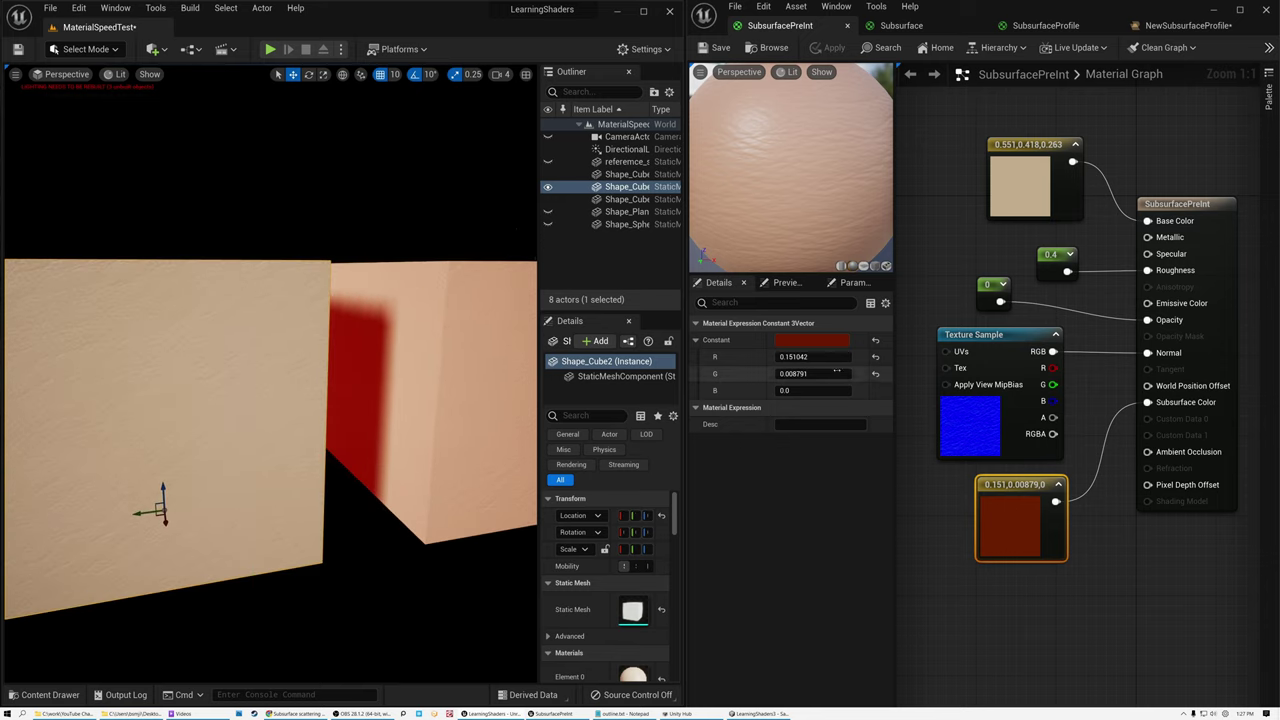
Step: Change the subsurface color to a darker, less saturated red with RGB 0.069097, 0.022663, 0.019793, and save the material
{"action": "left_click", "coordinate": [806, 342]}
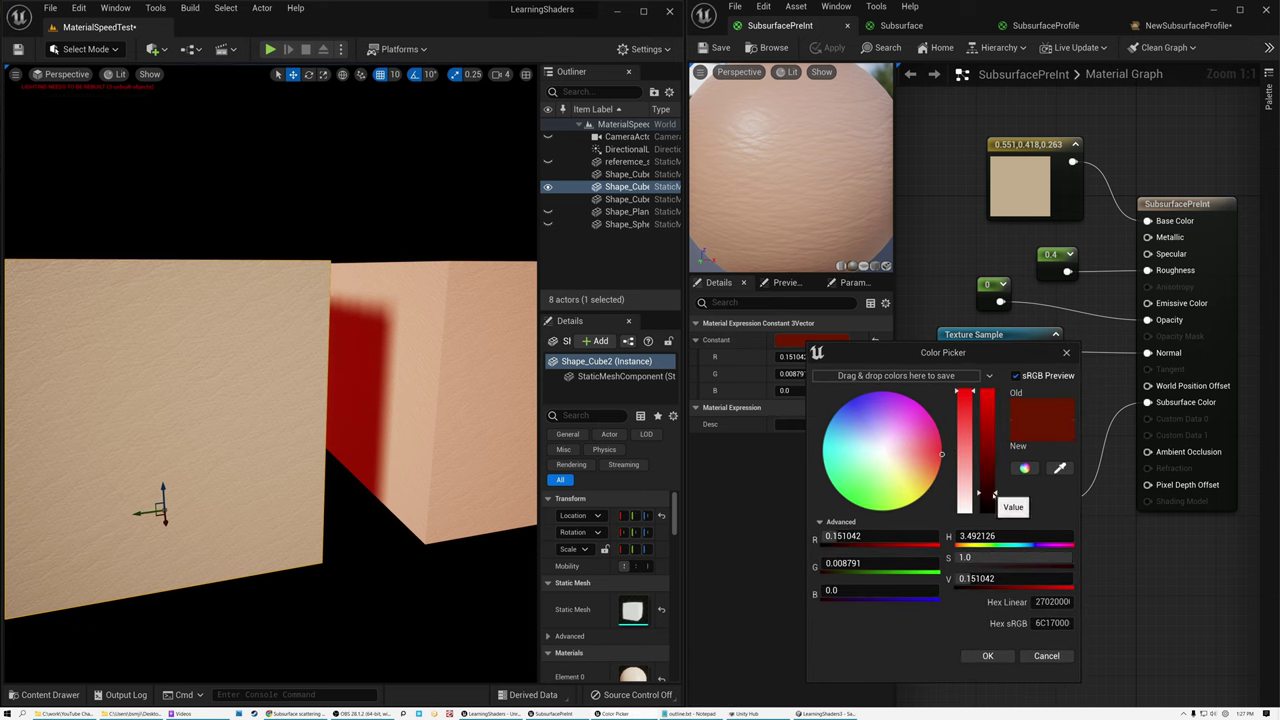
{"action": "left_click_drag", "start_coordinate": [996, 494], "coordinate": [996, 505]}
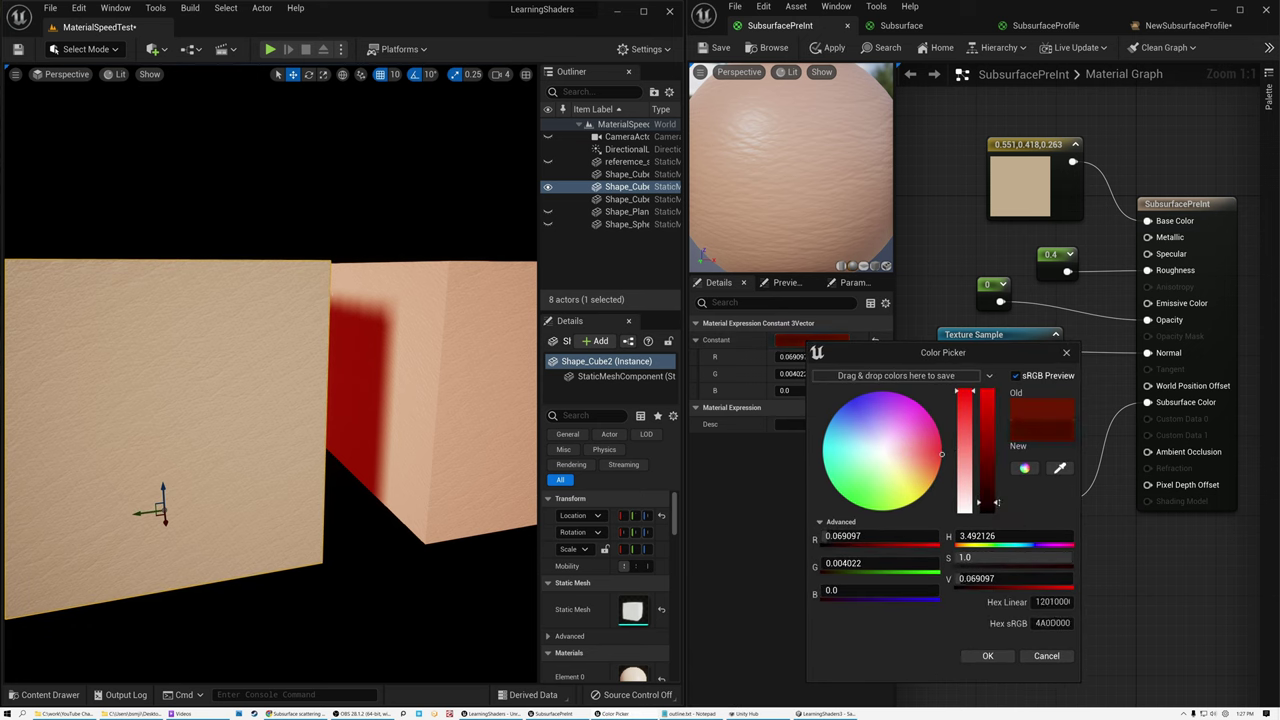
{"action": "left_click_drag", "start_coordinate": [966, 392], "coordinate": [967, 426]}
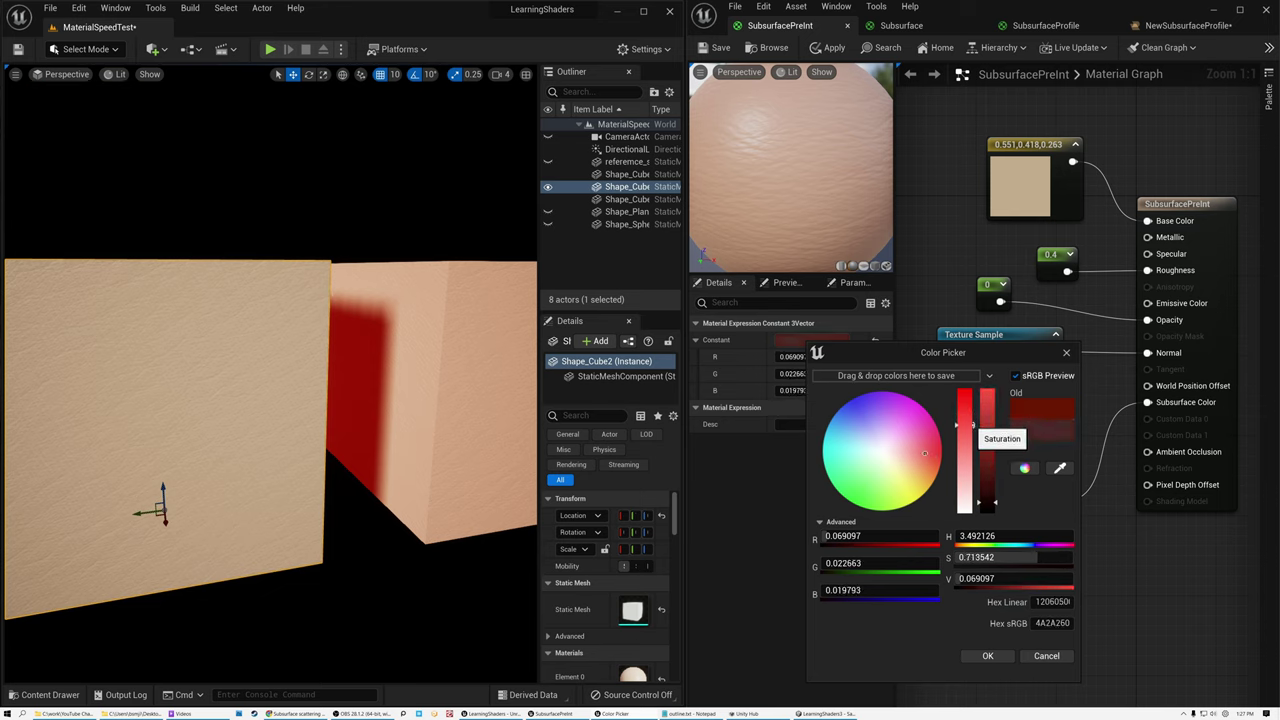
{"action": "left_click", "coordinate": [987, 655]}
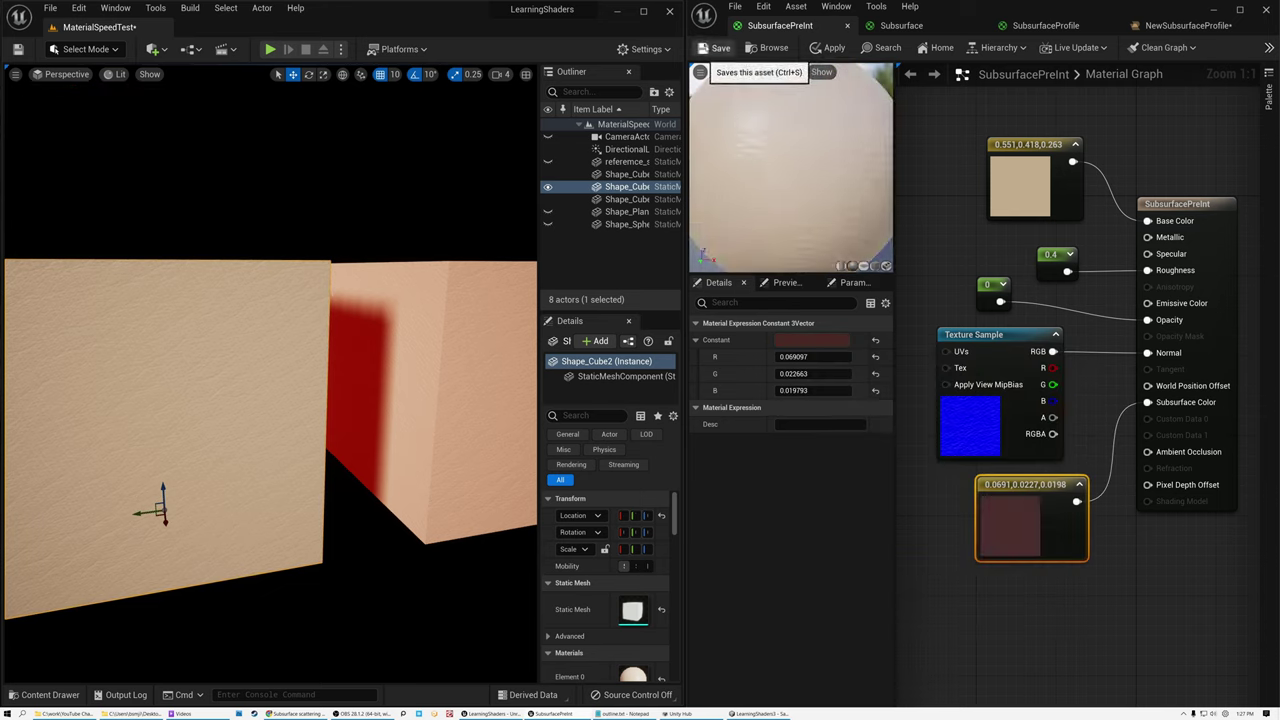
{"action": "left_click", "coordinate": [718, 48]}
{"action": "left_click_drag", "start_coordinate": [374, 429], "coordinate": [381, 377], "text": "alt"}
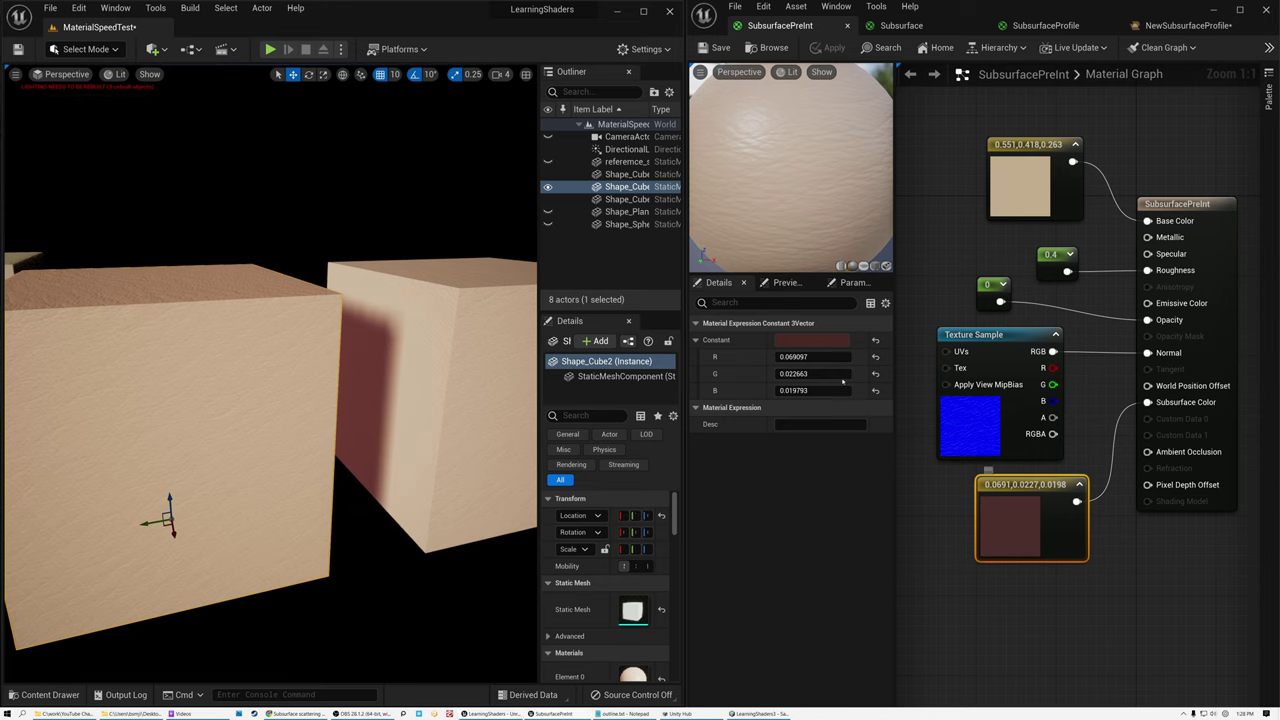
Step: Inspect the subsurface color's settings and examine the tinted shadow on the cube's side from another angle
{"action": "left_click", "coordinate": [802, 343]}
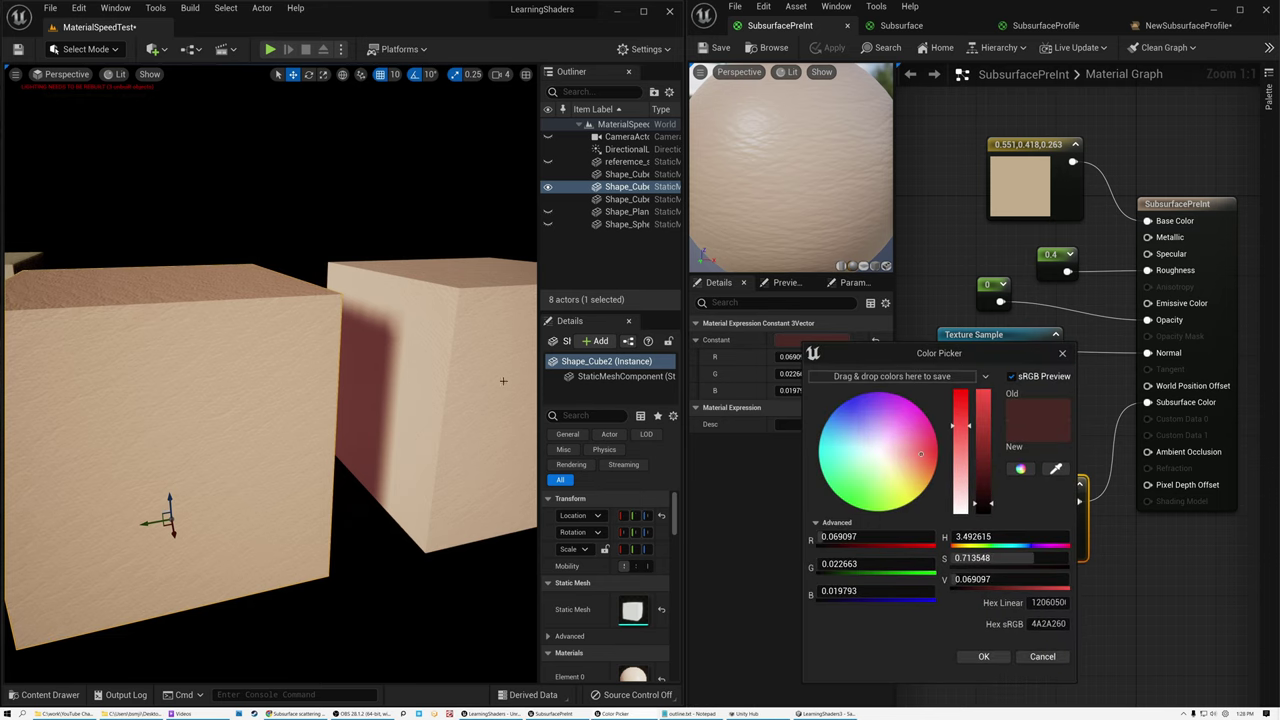
{"action": "left_click_drag", "start_coordinate": [394, 373], "coordinate": [340, 373], "text": "alt"}
{"action": "right_click_drag", "start_coordinate": [380, 370], "coordinate": [455, 378]}
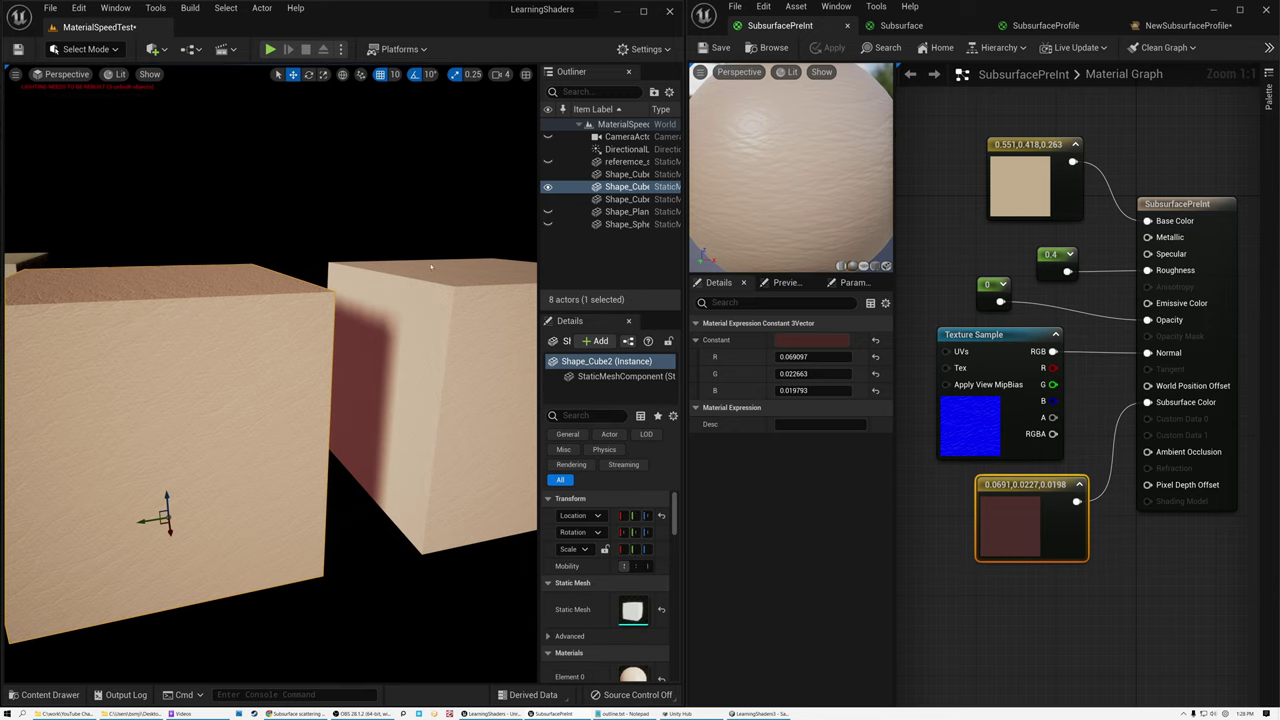
Step: Switch to the Subsurface material and display its main material node's properties
{"action": "mouse_move", "coordinate": [270, 380]}
{"action": "right_mouse_down"}
{"action": "mouse_move", "coordinate": [360, 375]}
{"action": "mouse_move", "coordinate": [210, 365]}
{"action": "mouse_move", "coordinate": [246, 352]}
{"action": "mouse_move", "coordinate": [268, 366]}
{"action": "right_mouse_up"}
{"action": "left_click", "coordinate": [900, 26]}
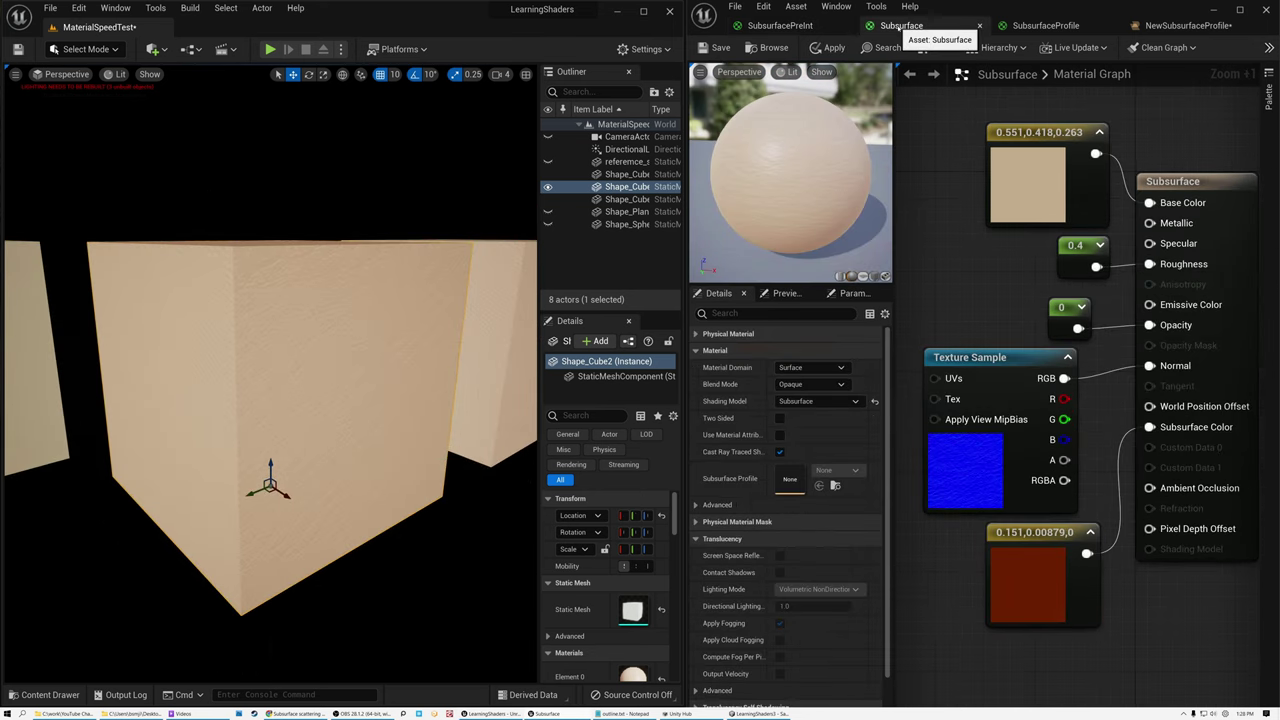
{"action": "left_click", "coordinate": [1151, 170]}
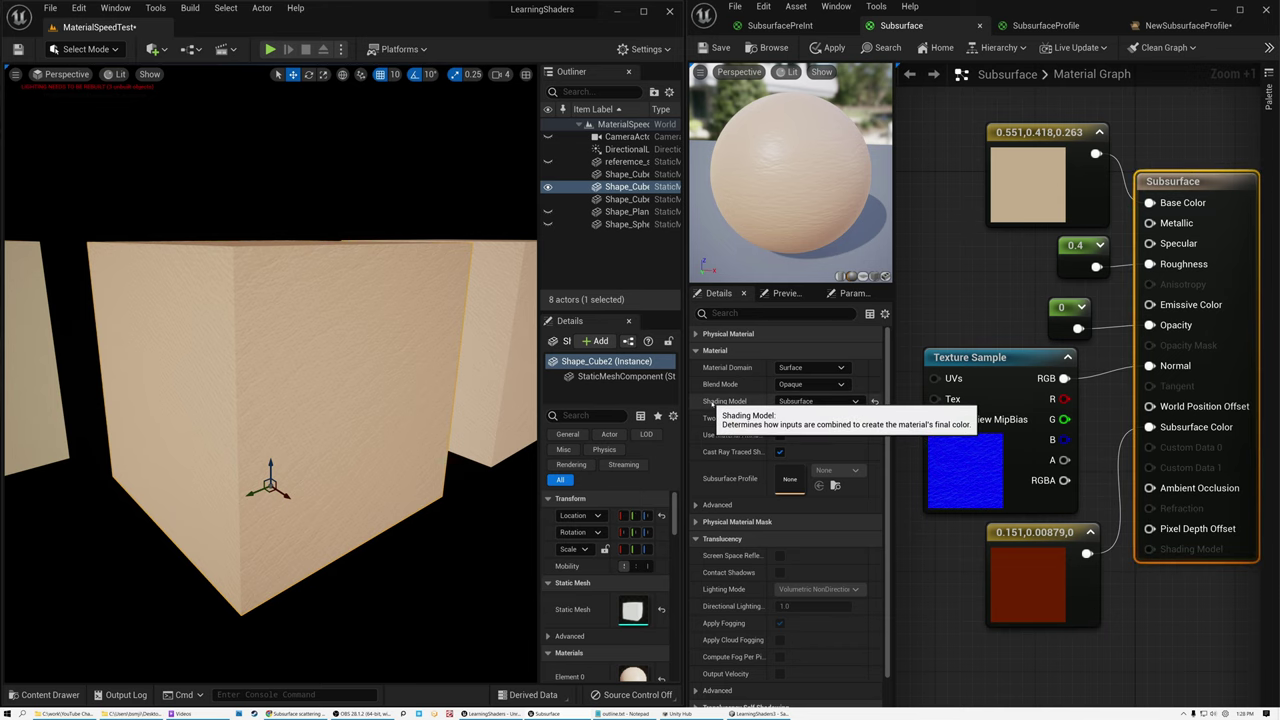
Step: Check the Subsurface material's shading model options, keeping Subsurface, and review its base color, subsurface color and roughness constants
{"action": "left_click", "coordinate": [799, 401]}
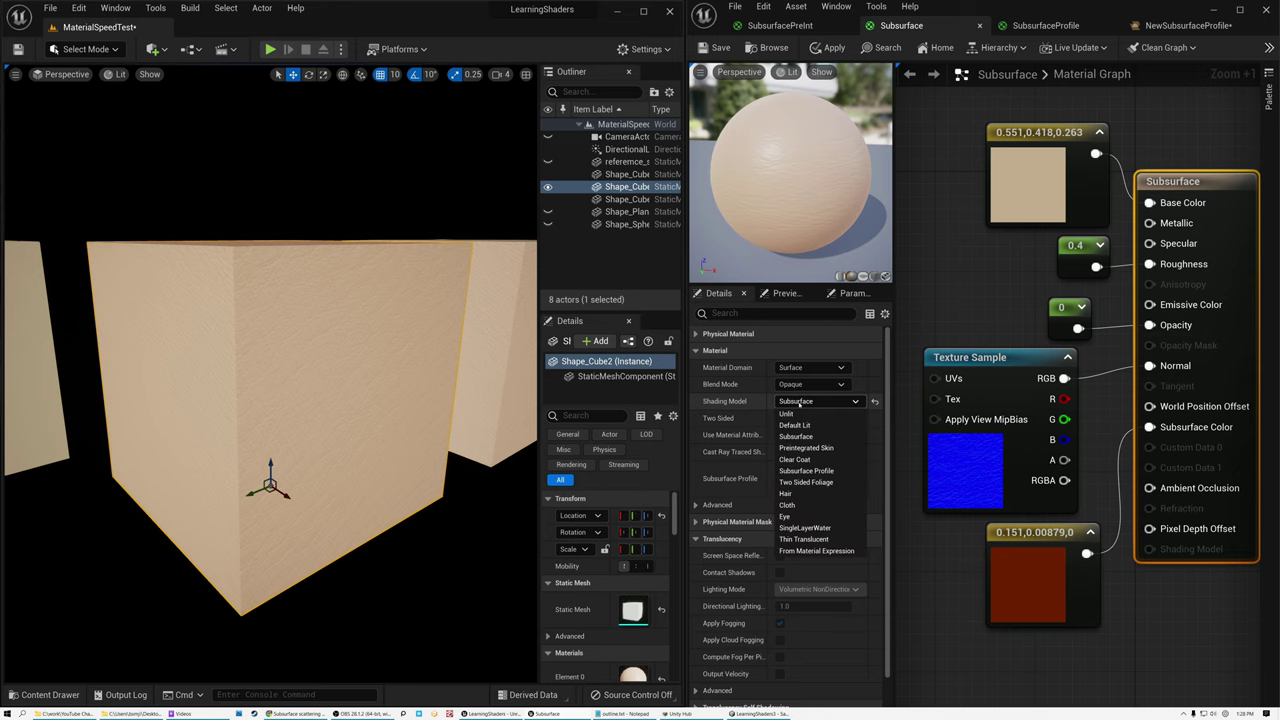
{"action": "left_click", "coordinate": [796, 437]}
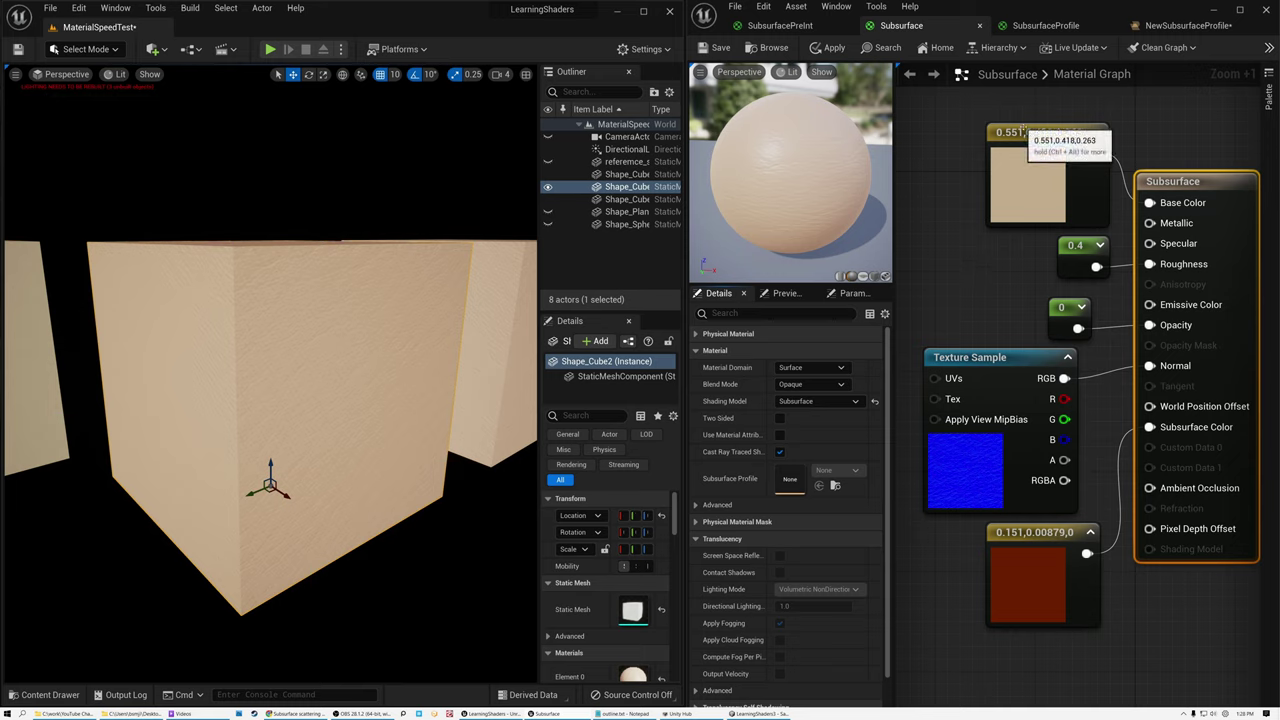
{"action": "left_click", "coordinate": [1018, 172]}
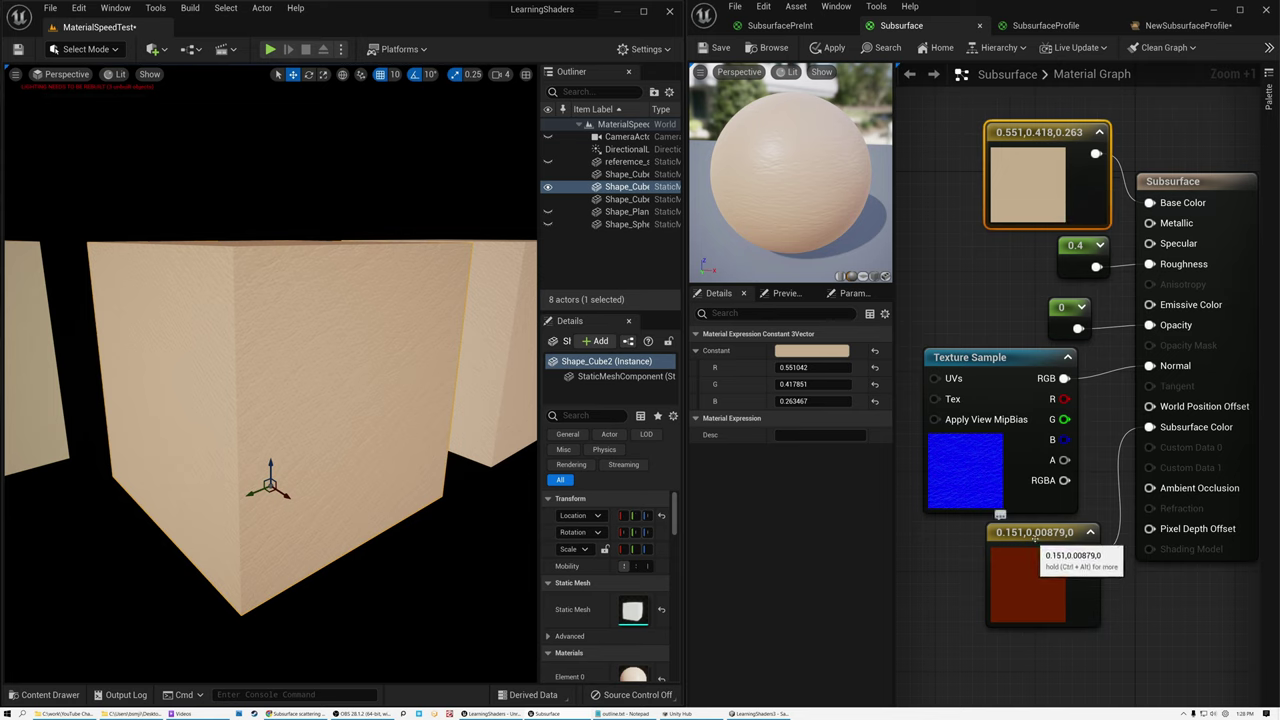
{"action": "left_click", "coordinate": [1018, 590]}
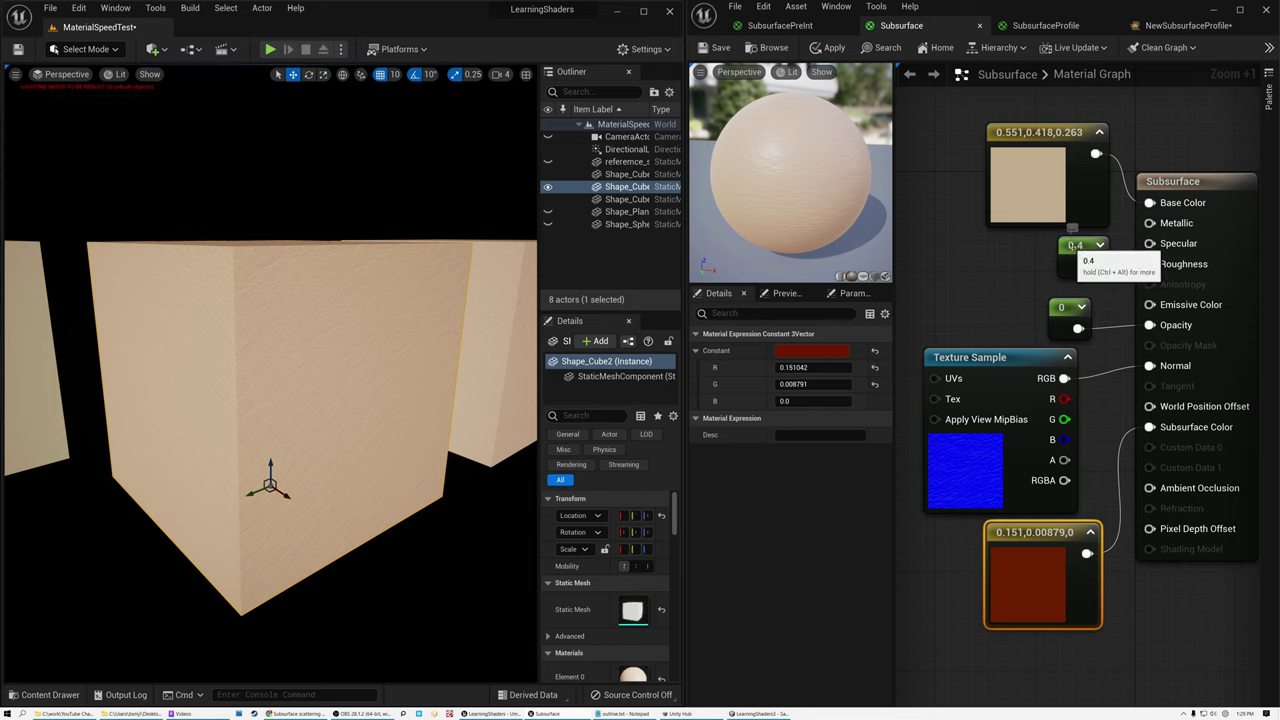
{"action": "left_click", "coordinate": [1068, 227]}
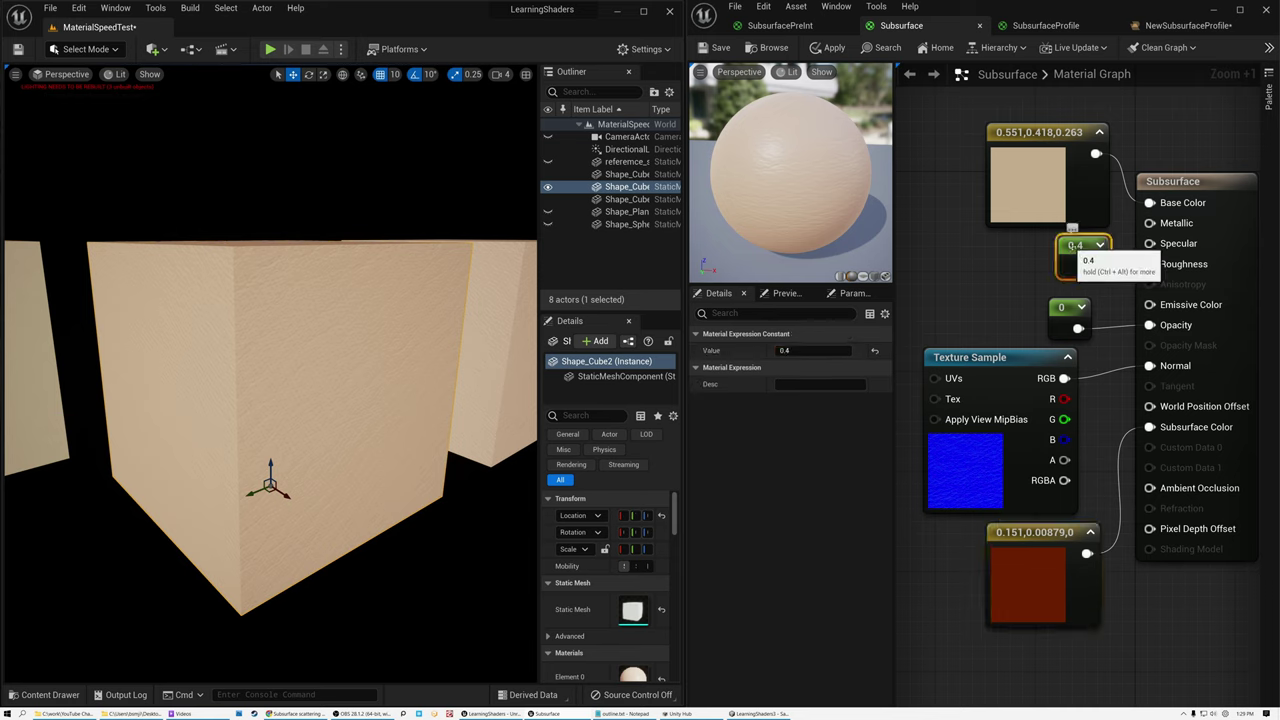
Step: Set the Subsurface material's opacity constant to 1 and save the material
{"action": "left_click", "coordinate": [1062, 296]}
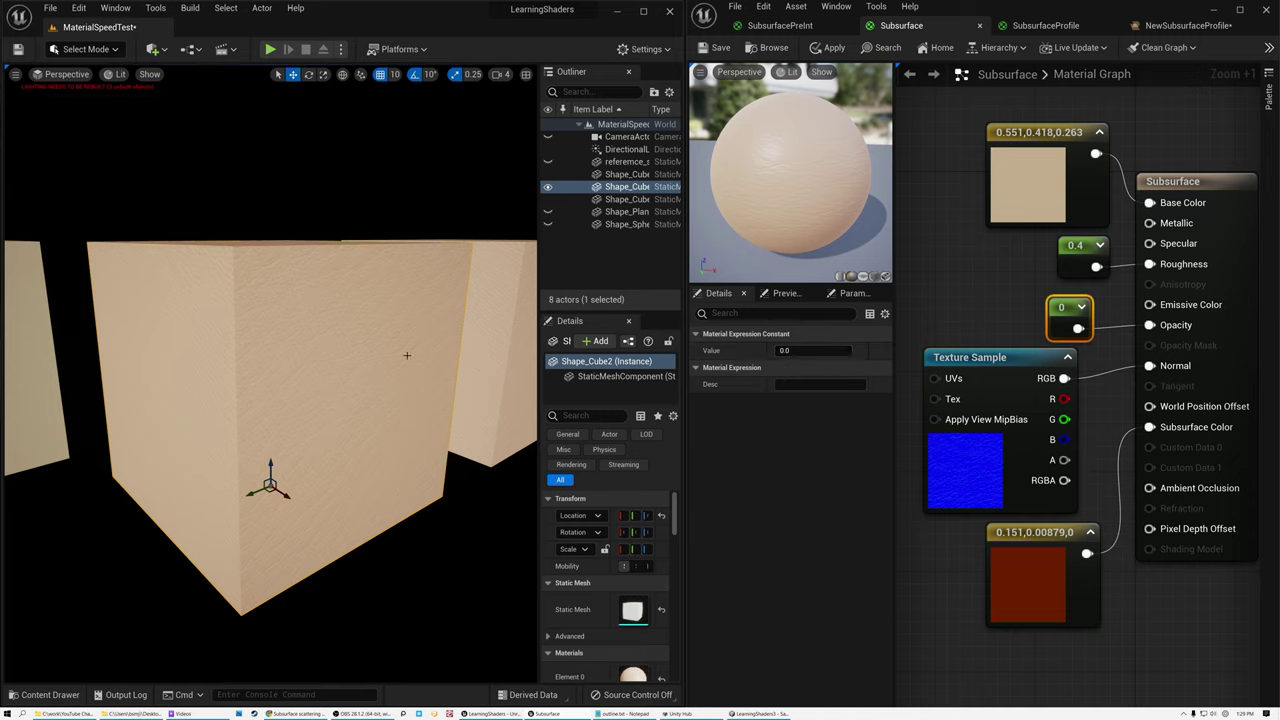
{"action": "left_click", "coordinate": [812, 350]}
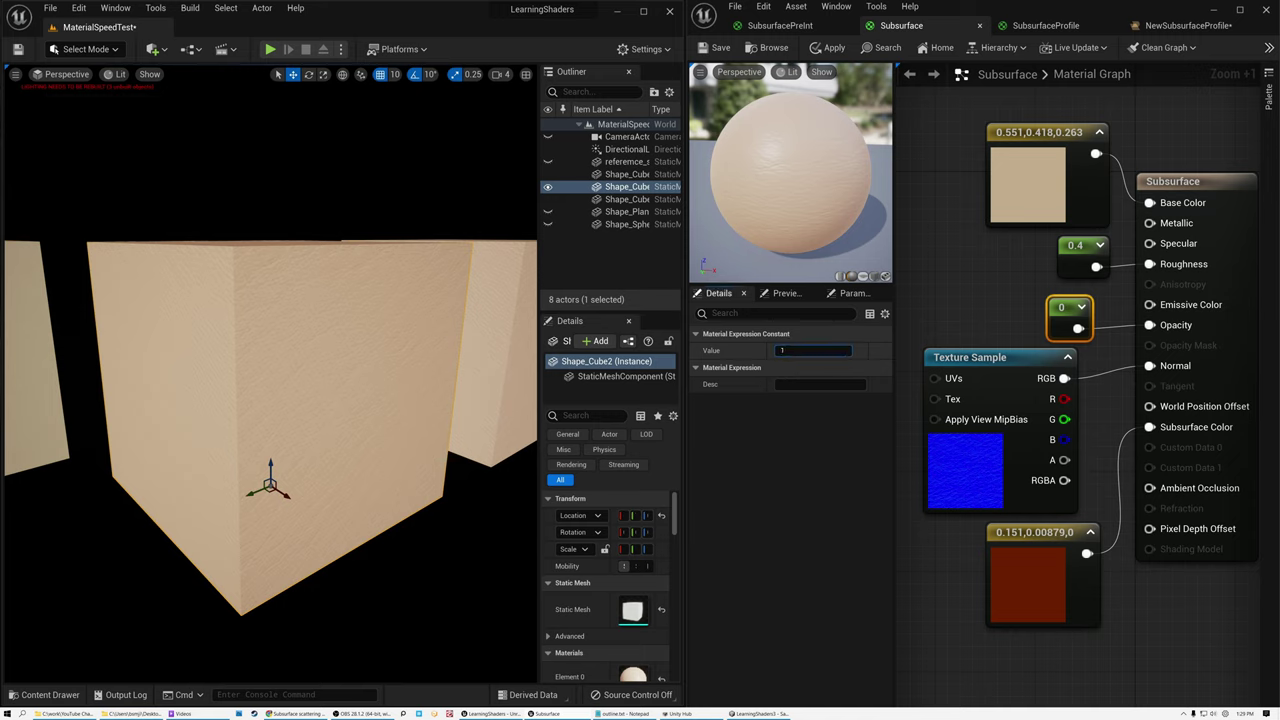
{"action": "type", "text": "1"}
{"action": "key", "text": "Return"}
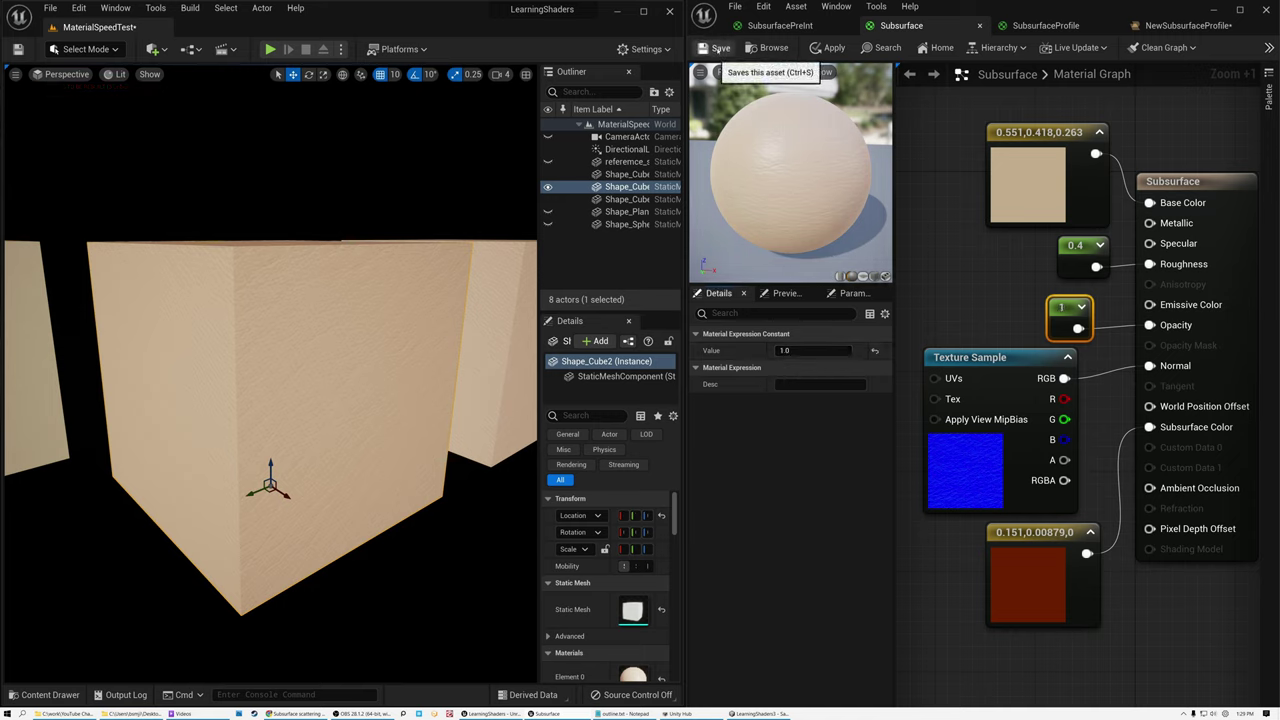
{"action": "key", "text": "ctrl+s"}
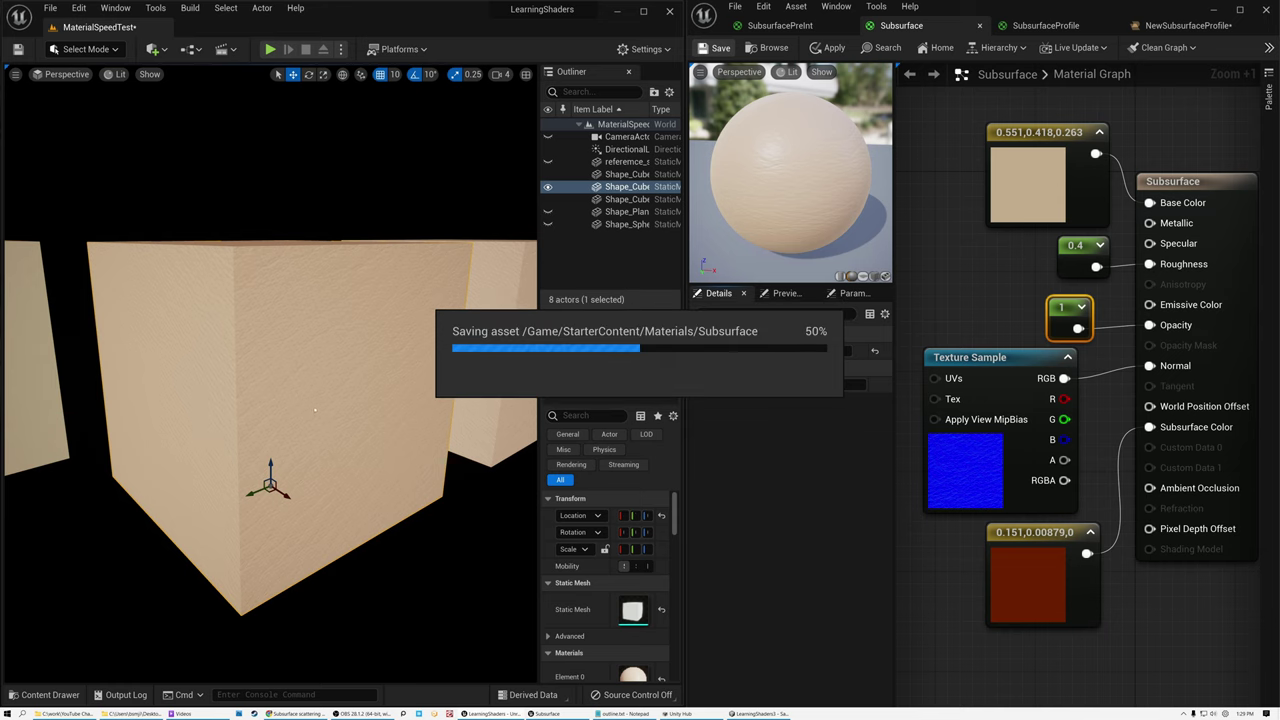
Step: View Shape_Cube2's top and front faces from another angle and compare the material's base color and subsurface color constants
{"action": "left_click", "coordinate": [314, 407]}
{"action": "left_click_drag", "start_coordinate": [343, 390], "coordinate": [440, 408], "text": "alt"}
{"action": "right_click_drag", "start_coordinate": [325, 420], "coordinate": [345, 392]}
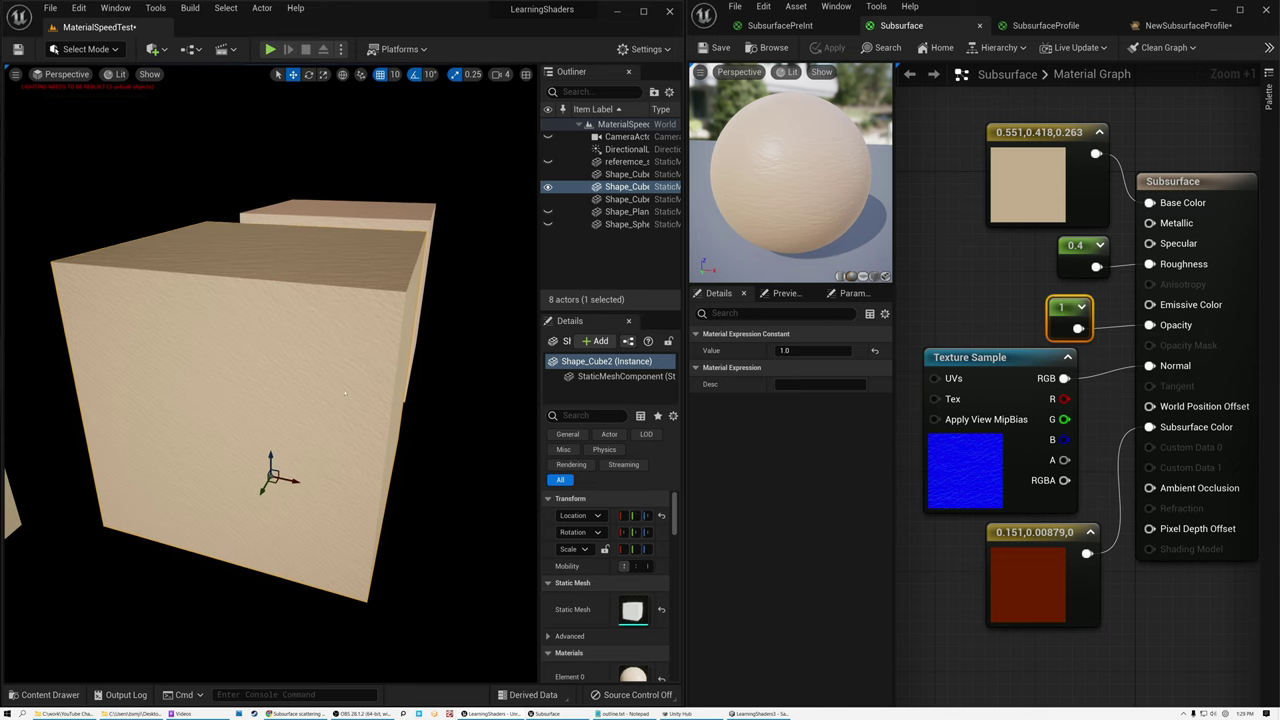
{"action": "left_click", "coordinate": [1000, 186]}
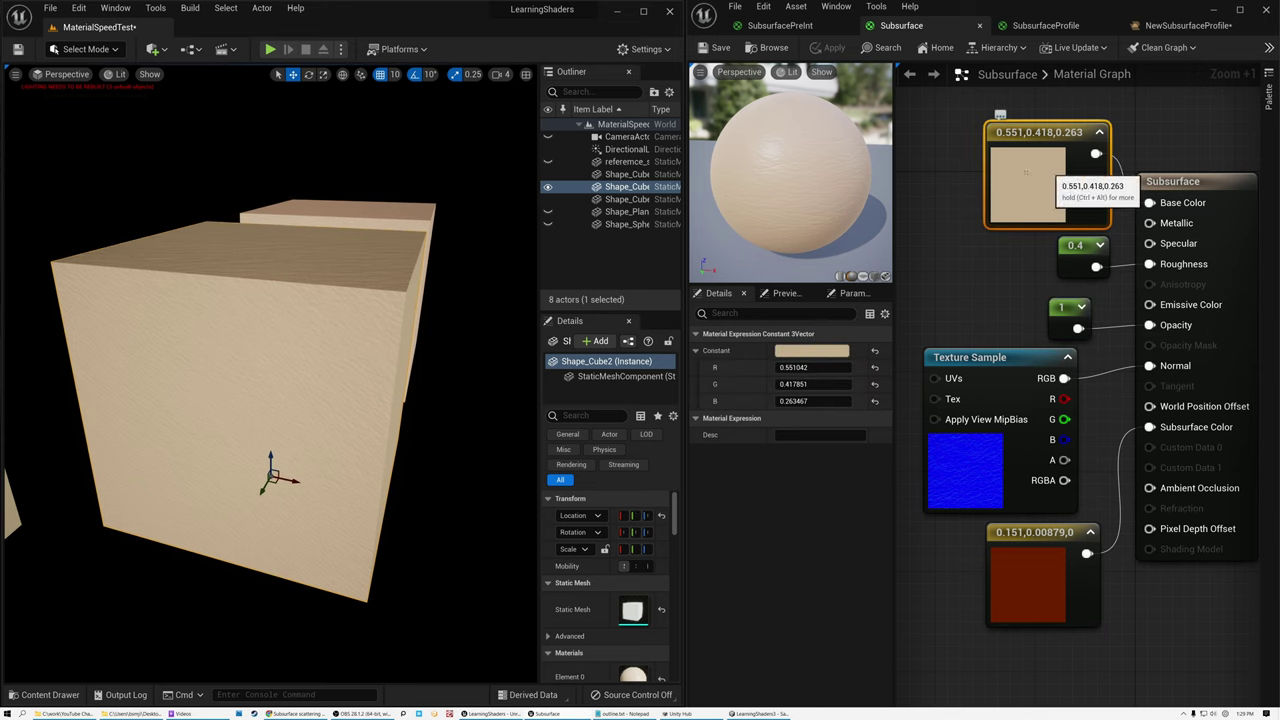
{"action": "left_click", "coordinate": [1025, 565]}
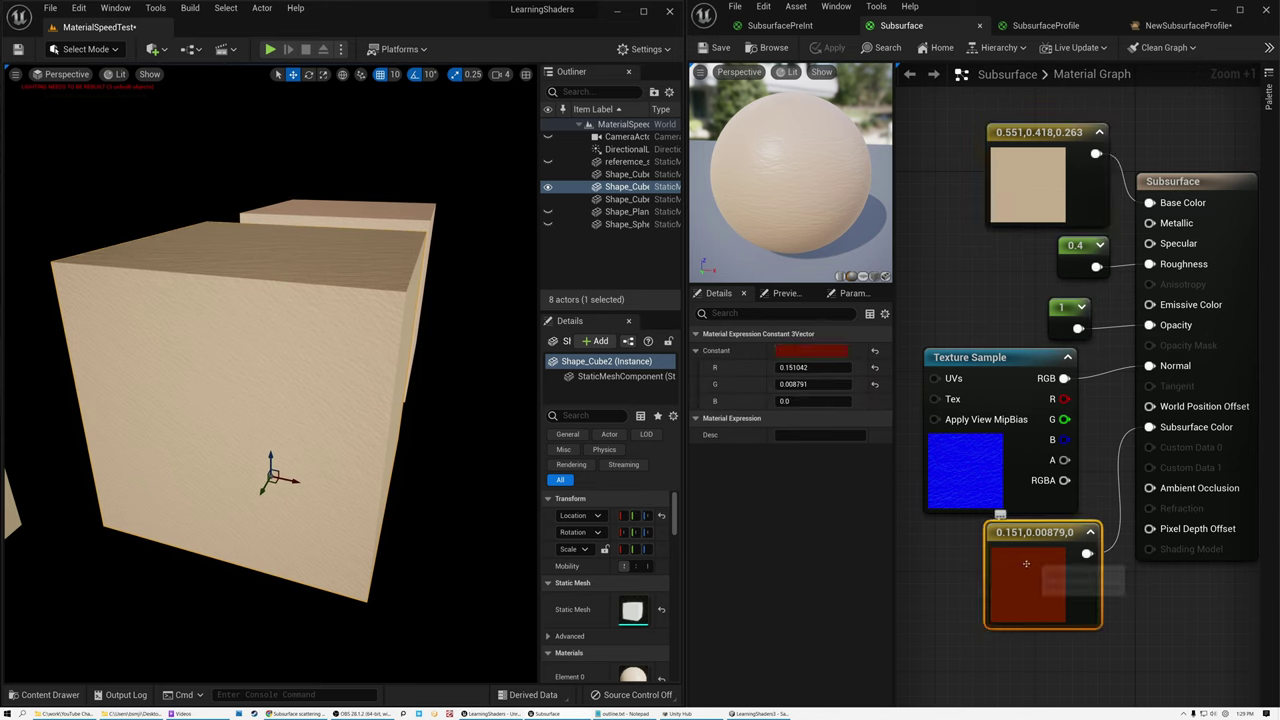
Step: Examine light transmission on Shape_Cube2's unlit side and edges up close, and compare it with the lit faces
{"action": "left_click_drag", "start_coordinate": [410, 353], "coordinate": [95, 330], "text": "alt"}
{"action": "right_click_drag", "start_coordinate": [320, 380], "coordinate": [314, 368]}
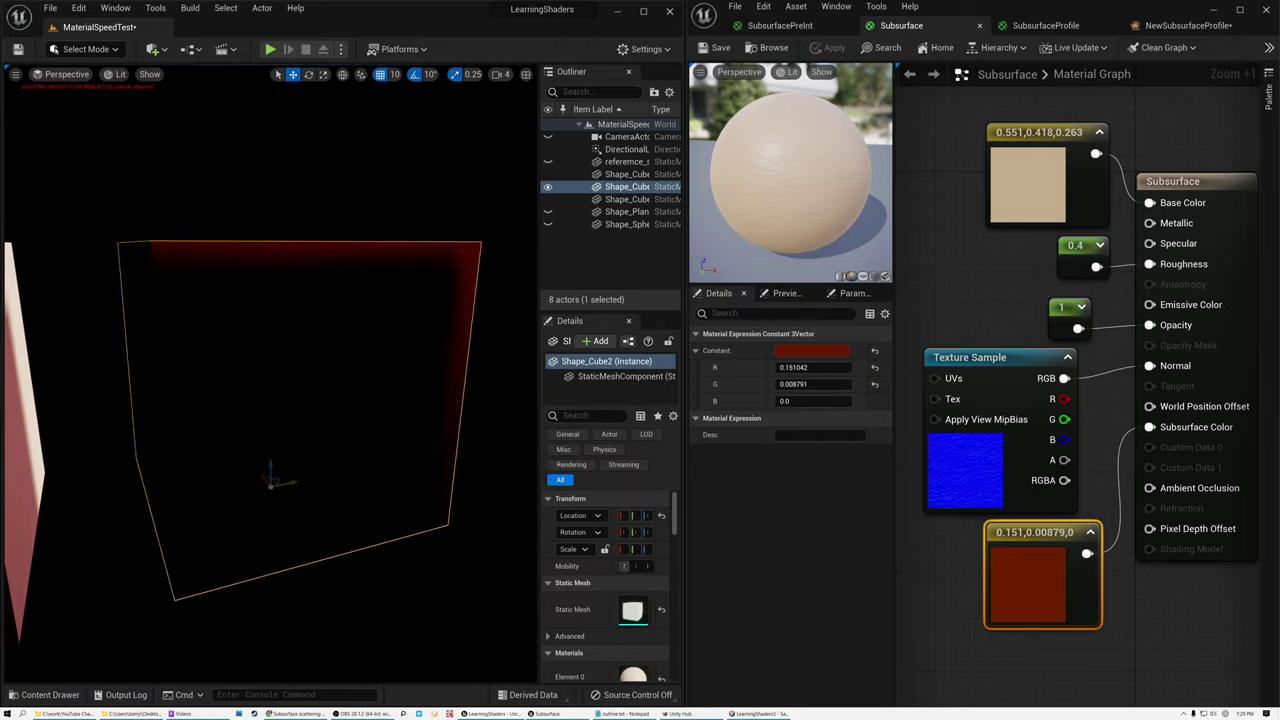
{"action": "scroll", "coordinate": [275, 243], "scroll_direction": "up", "scroll_amount": 5}
{"action": "scroll", "coordinate": [275, 243], "scroll_direction": "down", "scroll_amount": 3}
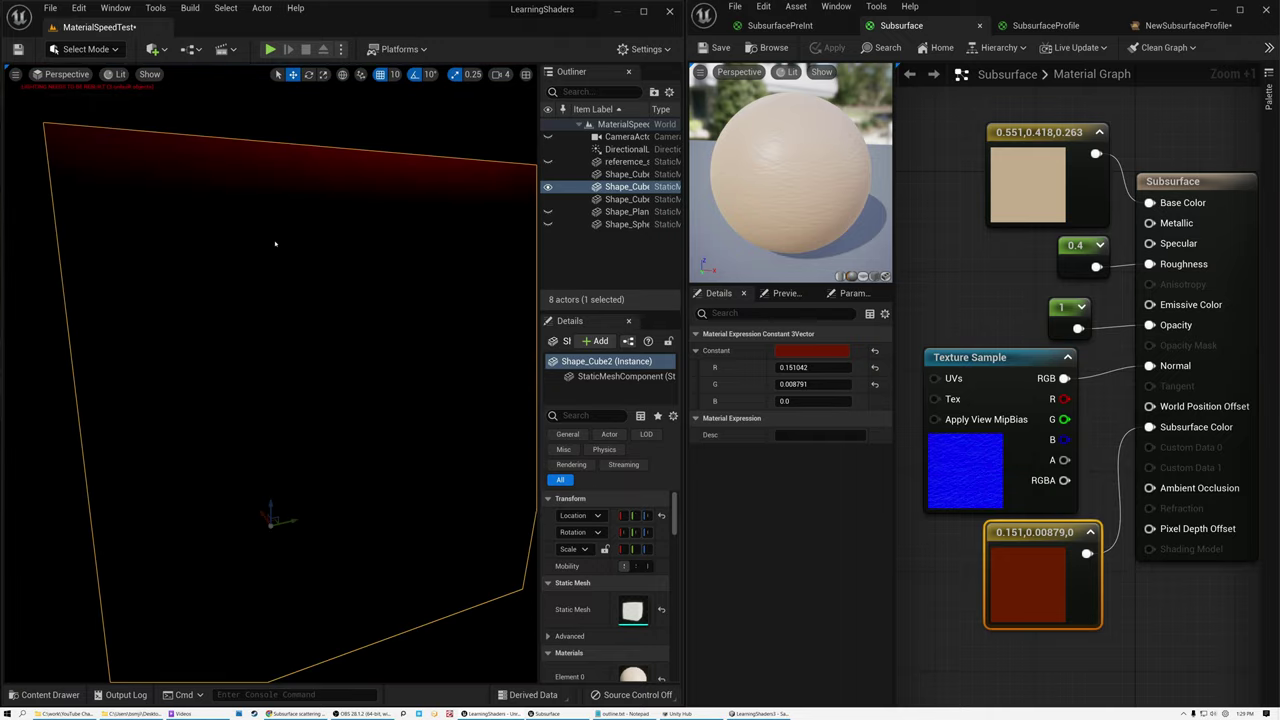
{"action": "scroll", "coordinate": [345, 251], "scroll_direction": "down", "scroll_amount": 5}
{"action": "left_click_drag", "start_coordinate": [278, 279], "coordinate": [696, 292], "text": "alt"}
{"action": "scroll", "coordinate": [304, 360], "scroll_direction": "up", "scroll_amount": 4}
{"action": "left_click_drag", "start_coordinate": [350, 382], "coordinate": [330, 312], "text": "alt"}
{"action": "scroll", "coordinate": [350, 382], "scroll_direction": "down", "scroll_amount": 4}
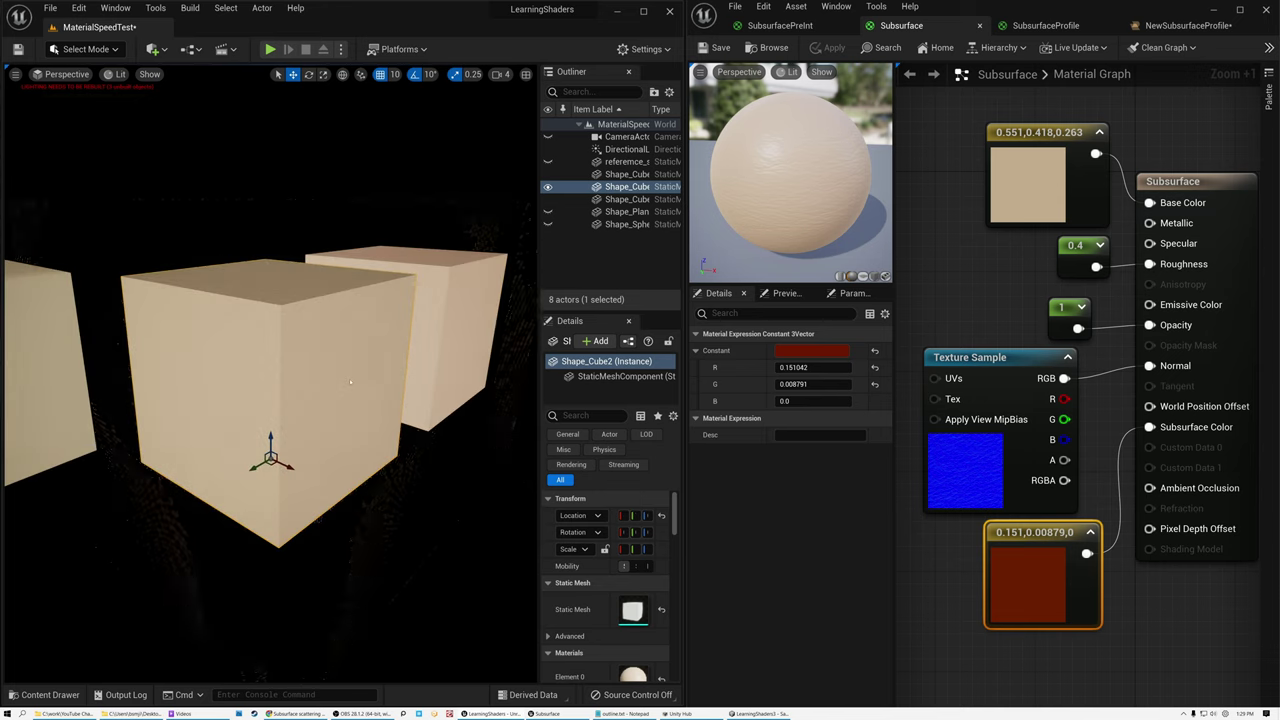
{"action": "scroll", "coordinate": [350, 382], "scroll_direction": "up", "scroll_amount": 6}
{"action": "scroll", "coordinate": [350, 382], "scroll_direction": "down", "scroll_amount": 2}
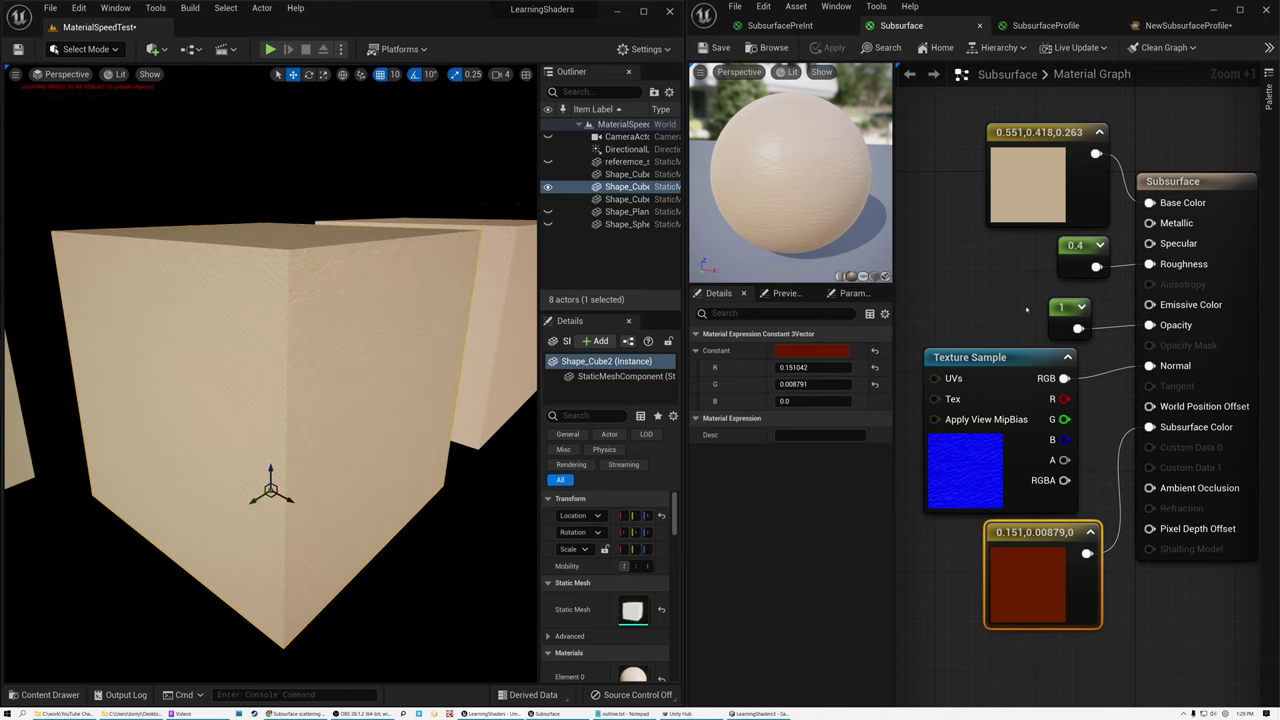
Step: Set the Subsurface material's opacity constant to 0 and save the material
{"action": "left_click", "coordinate": [1068, 312]}
{"action": "left_click", "coordinate": [800, 350]}
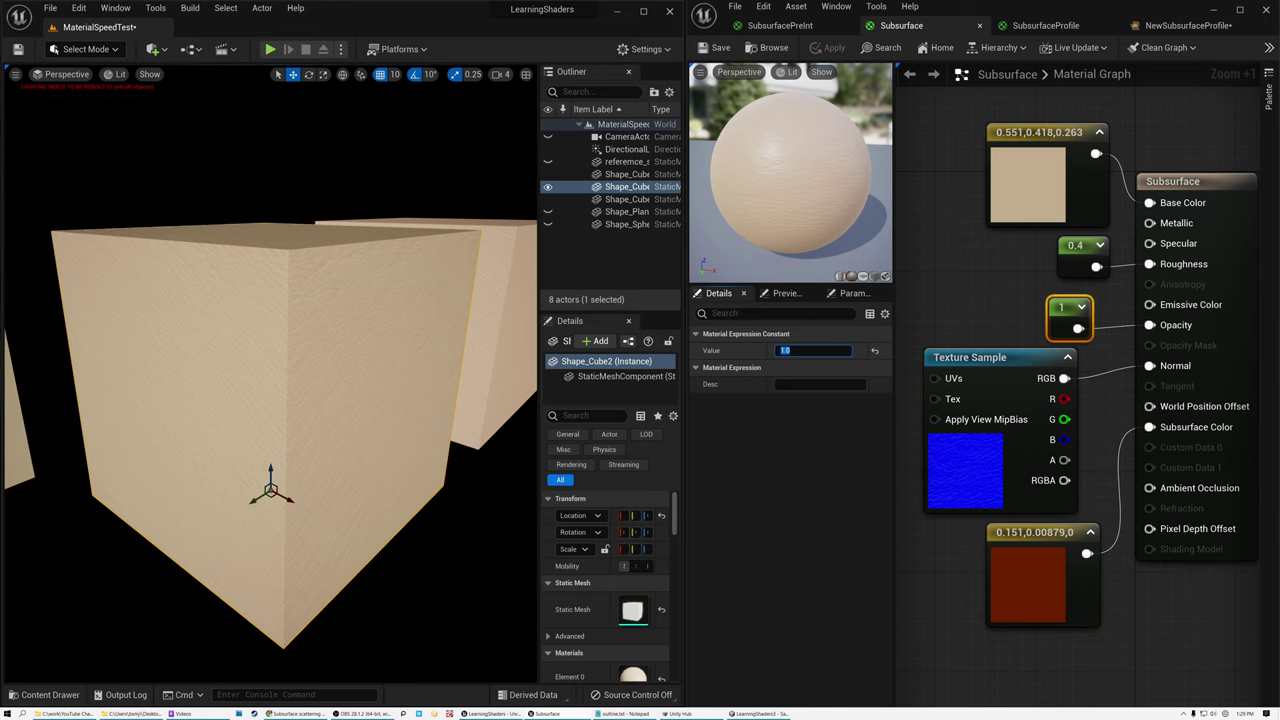
{"action": "left_click", "coordinate": [714, 48]}
{"action": "left_click", "coordinate": [387, 342]}
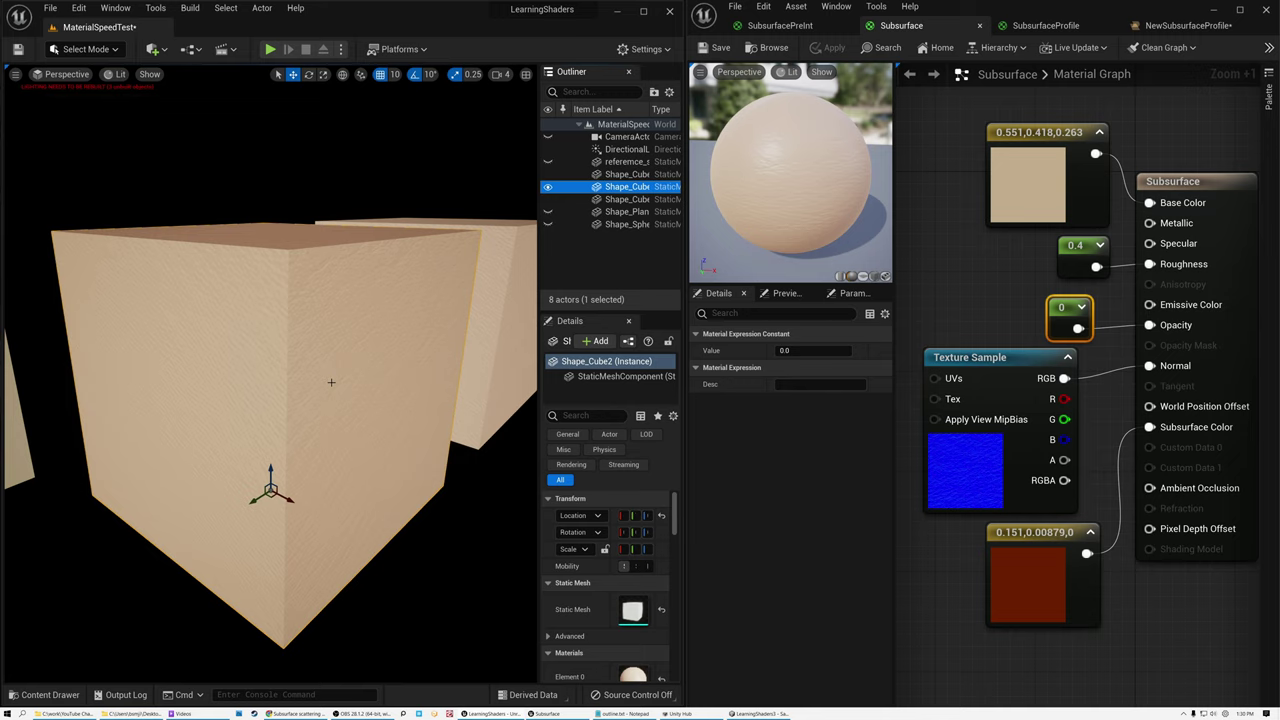
Step: Examine how light passes through Shape_Cube2 by viewing its lit faces and its backlit sides from several angles
{"action": "left_click_drag", "start_coordinate": [375, 348], "coordinate": [355, 310], "text": "alt"}
{"action": "right_click_drag", "start_coordinate": [375, 348], "coordinate": [345, 372]}
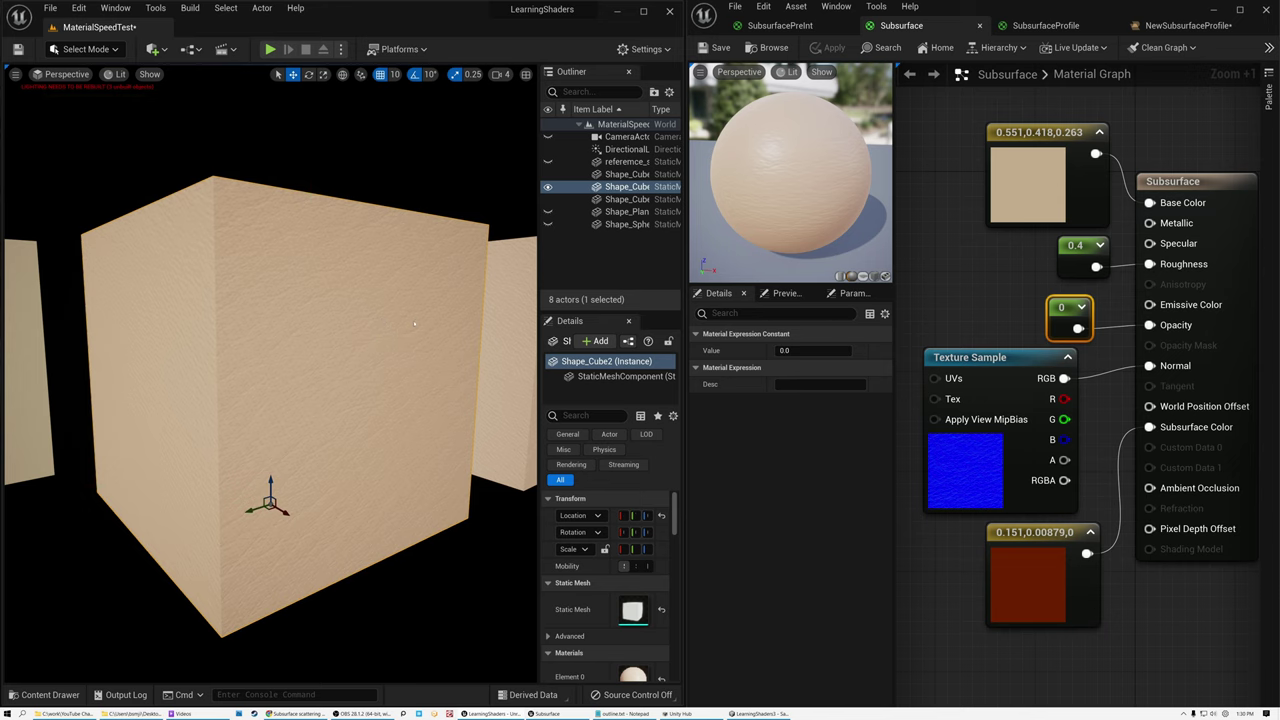
{"action": "right_click_drag", "start_coordinate": [345, 372], "coordinate": [345, 372]}
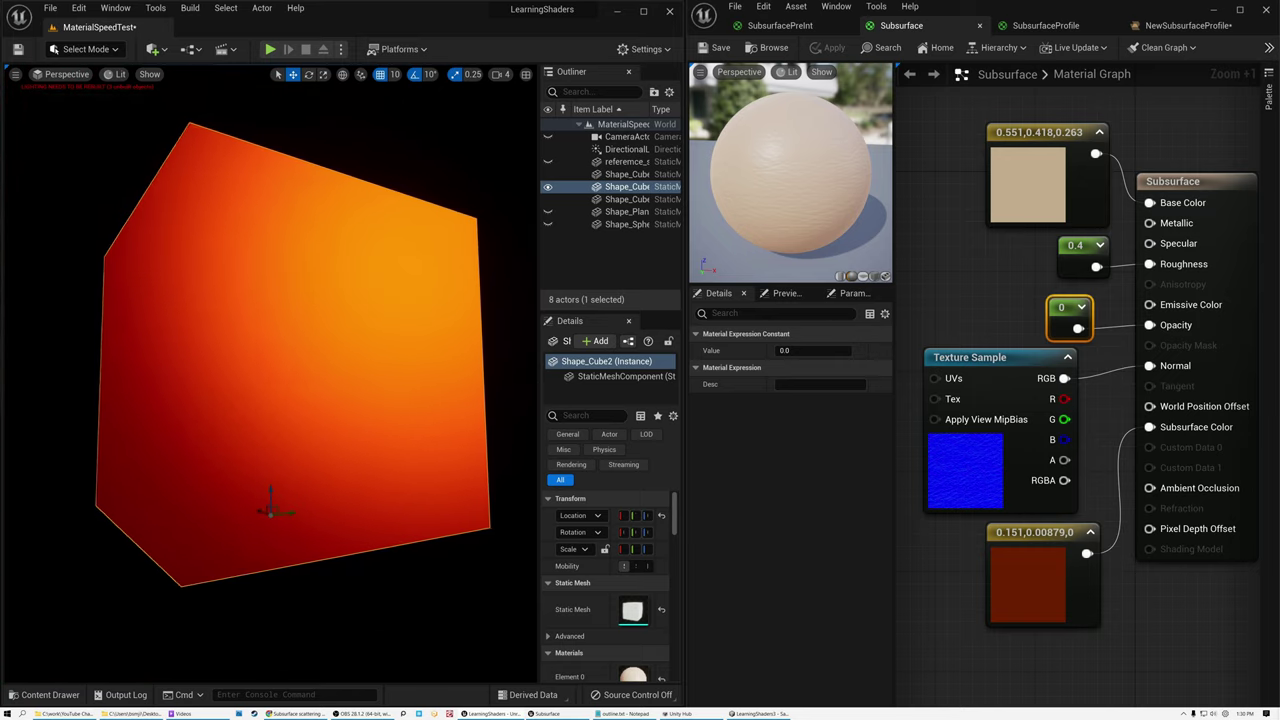
{"action": "right_click_drag", "start_coordinate": [277, 545], "coordinate": [277, 545]}
{"action": "right_click_drag", "start_coordinate": [391, 381], "coordinate": [391, 381]}
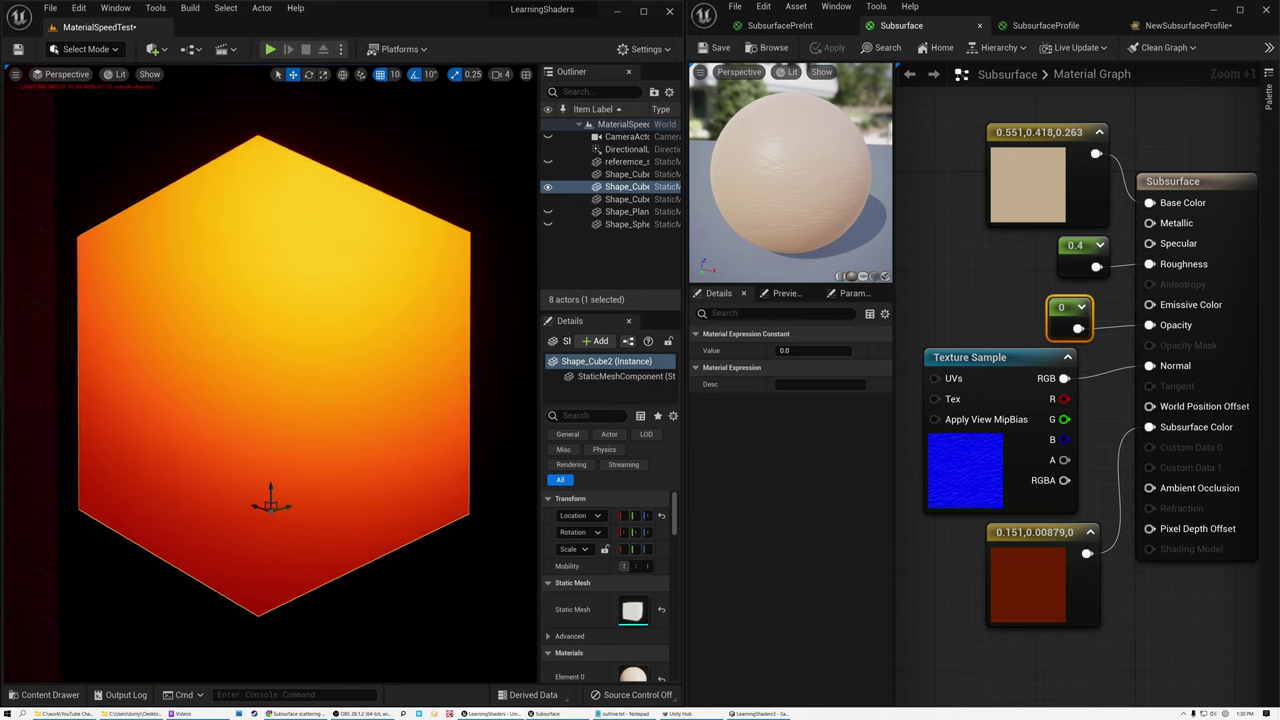
{"action": "right_click_drag", "start_coordinate": [391, 381], "coordinate": [391, 381]}
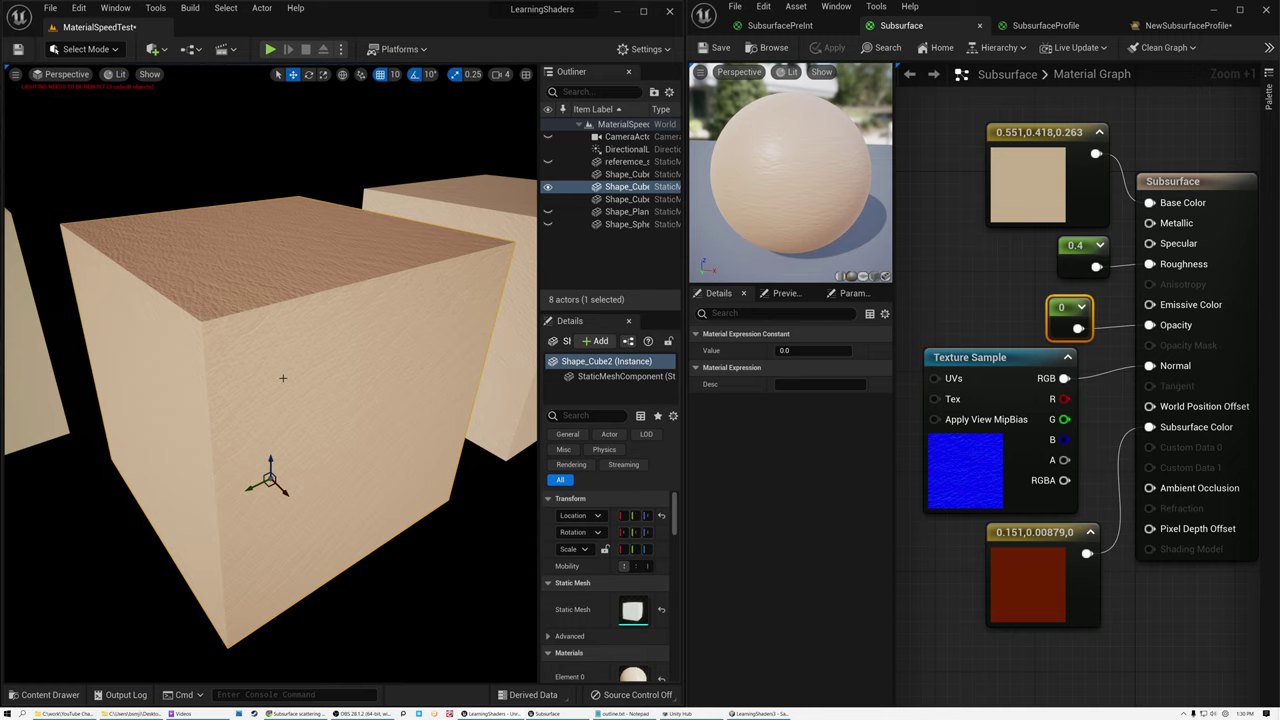
{"action": "right_click_drag", "start_coordinate": [358, 333], "coordinate": [358, 333]}
{"action": "left_click_drag", "start_coordinate": [358, 333], "coordinate": [358, 333], "text": "alt"}
{"action": "right_click_drag", "start_coordinate": [358, 333], "coordinate": [387, 347]}
Step: Compare Shape_Cube2 with the neighboring Shape_Cube, and bring the subsurface profile cube into close view
{"action": "left_click", "coordinate": [377, 359]}
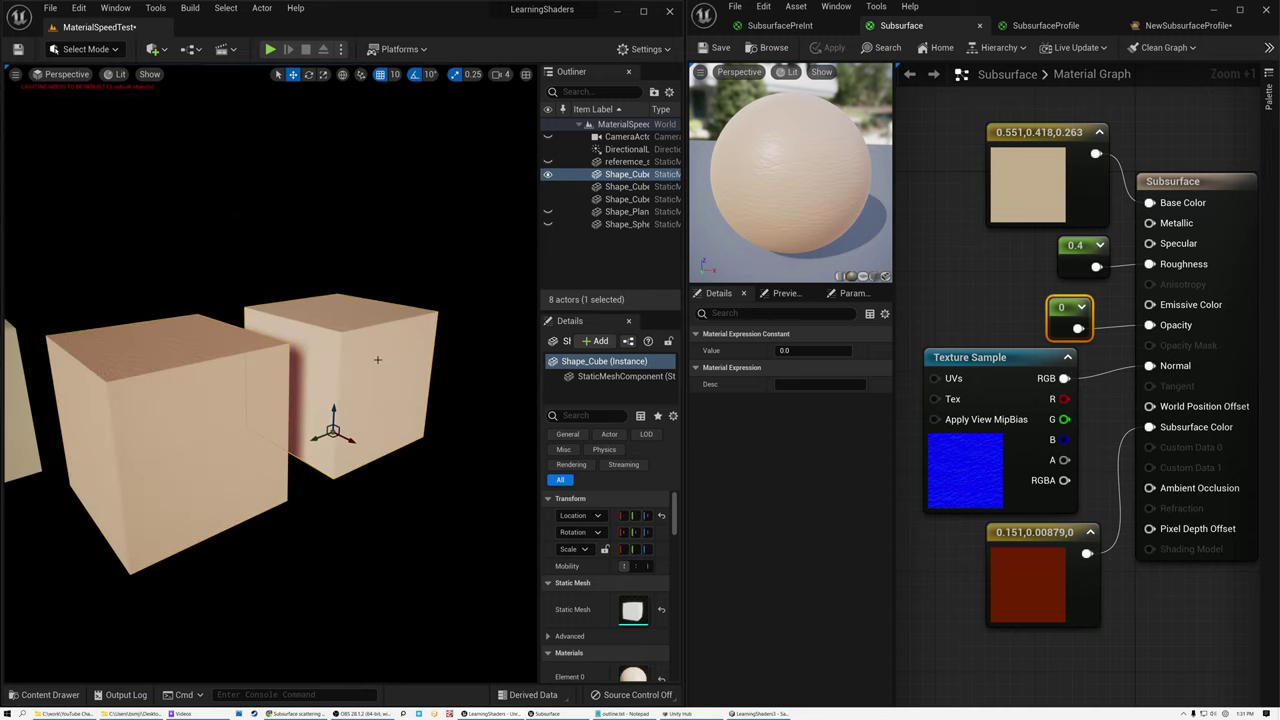
{"action": "left_click", "coordinate": [238, 420]}
{"action": "right_click_drag", "start_coordinate": [238, 420], "coordinate": [238, 420]}
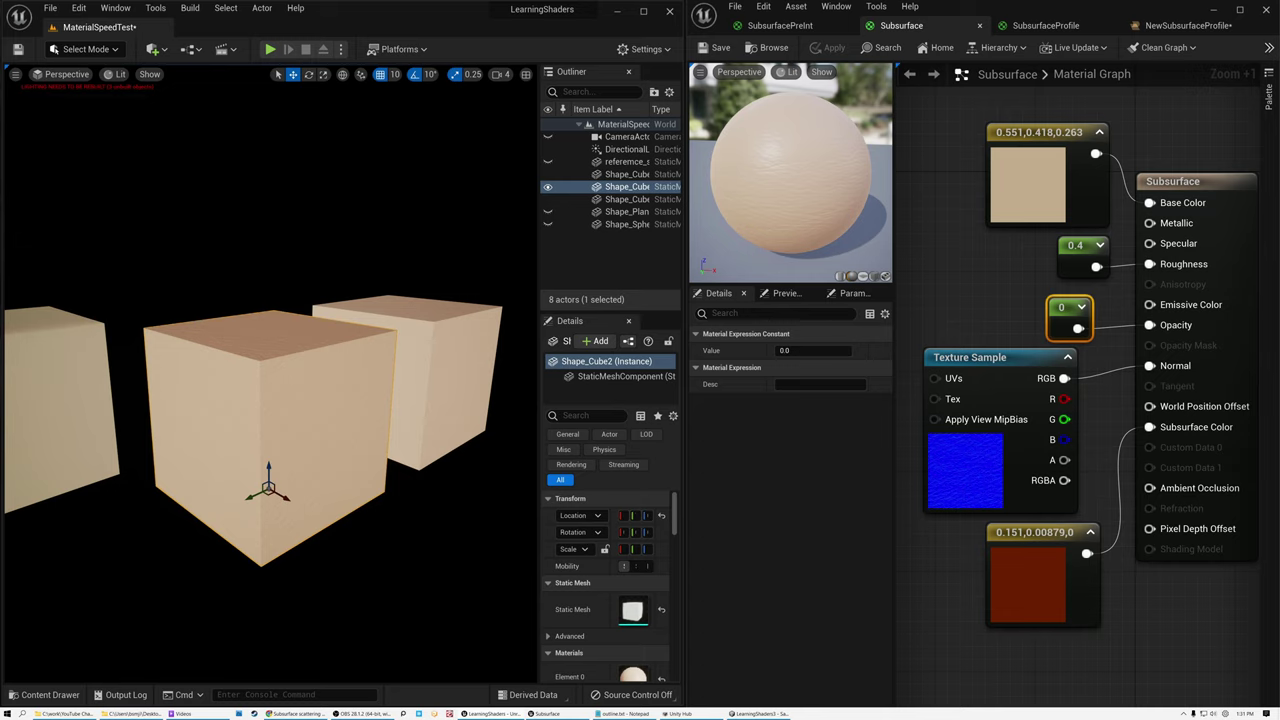
{"action": "left_click_drag", "start_coordinate": [266, 492], "coordinate": [222, 453]}
{"action": "right_click_drag", "start_coordinate": [222, 453], "coordinate": [222, 453]}
{"action": "right_click_drag", "start_coordinate": [338, 427], "coordinate": [338, 427]}
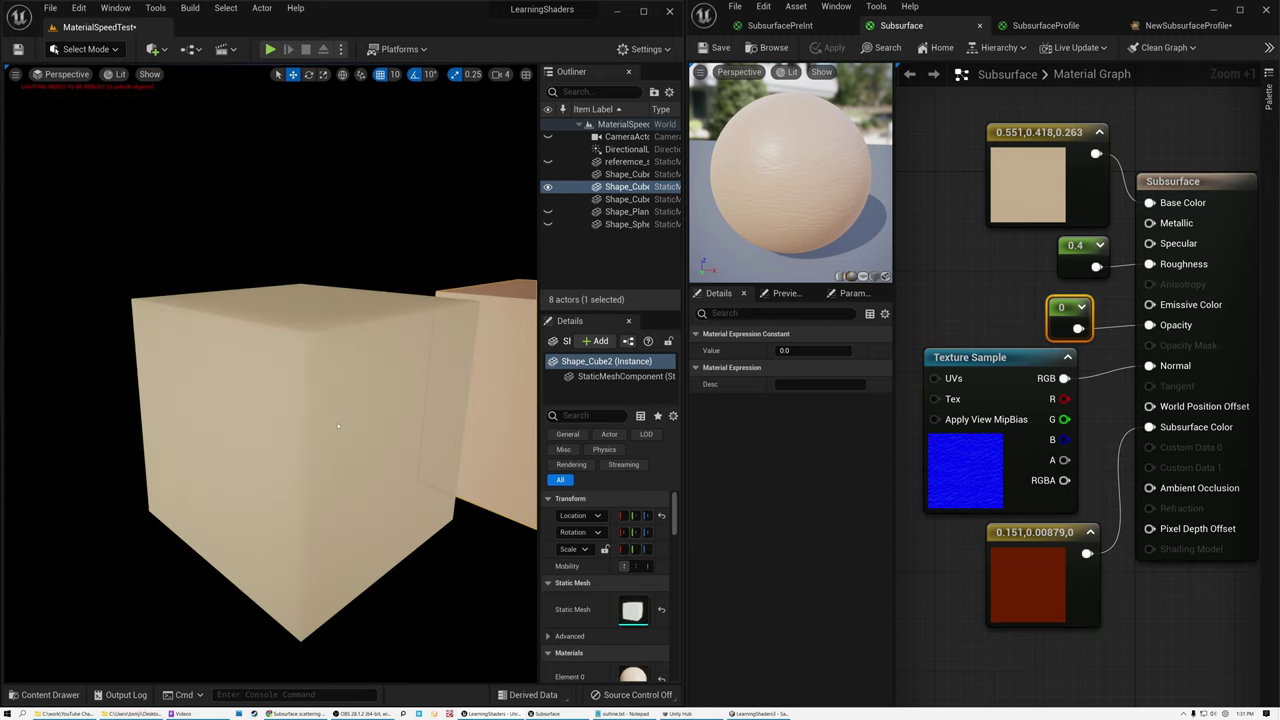
Step: Review the SubsurfaceProfile material's main node and its available profile assets, and display the NewSubsurfaceProfile settings
{"action": "left_click", "coordinate": [1036, 26]}
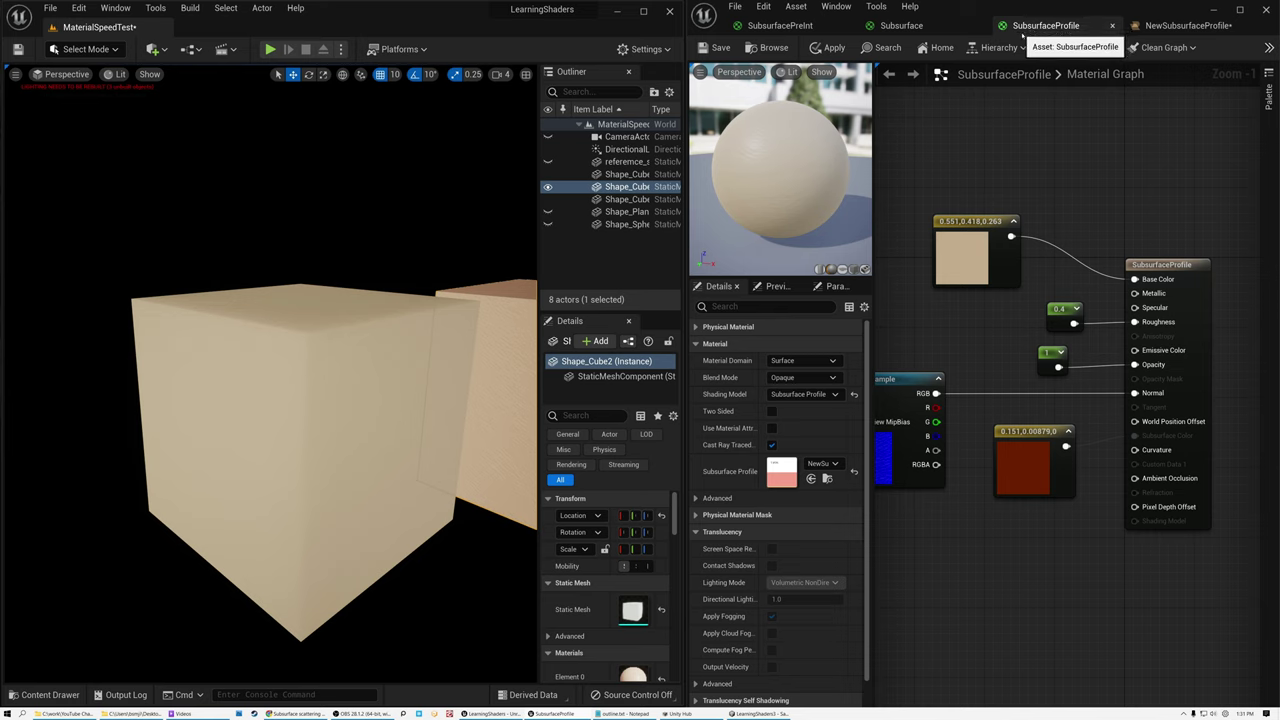
{"action": "right_click_drag", "start_coordinate": [1034, 148], "coordinate": [1084, 155]}
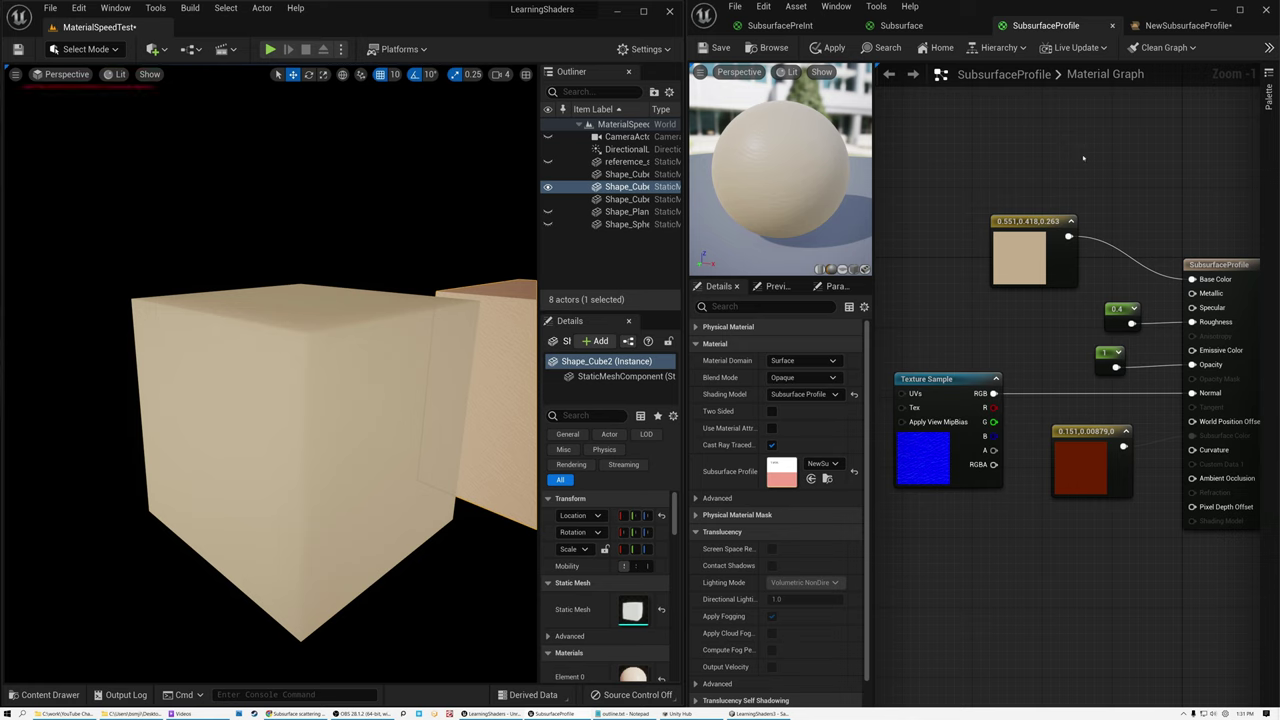
{"action": "left_click", "coordinate": [1210, 265]}
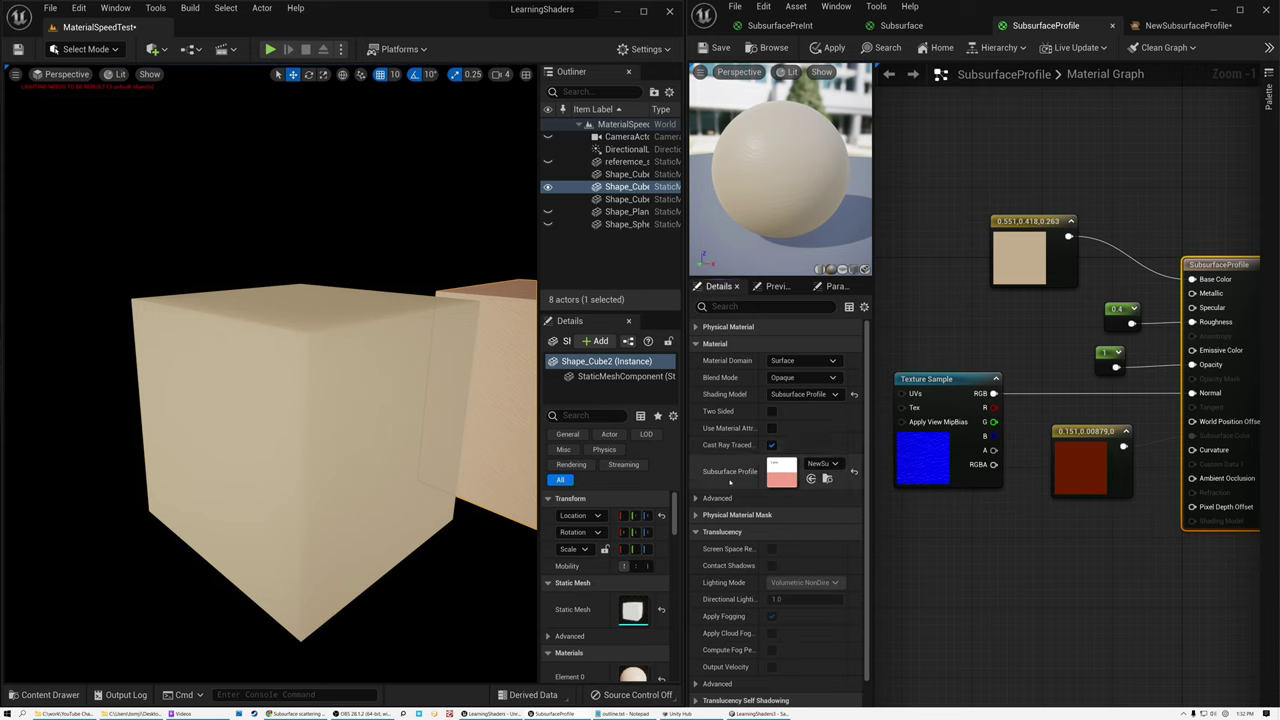
{"action": "left_click", "coordinate": [823, 464]}
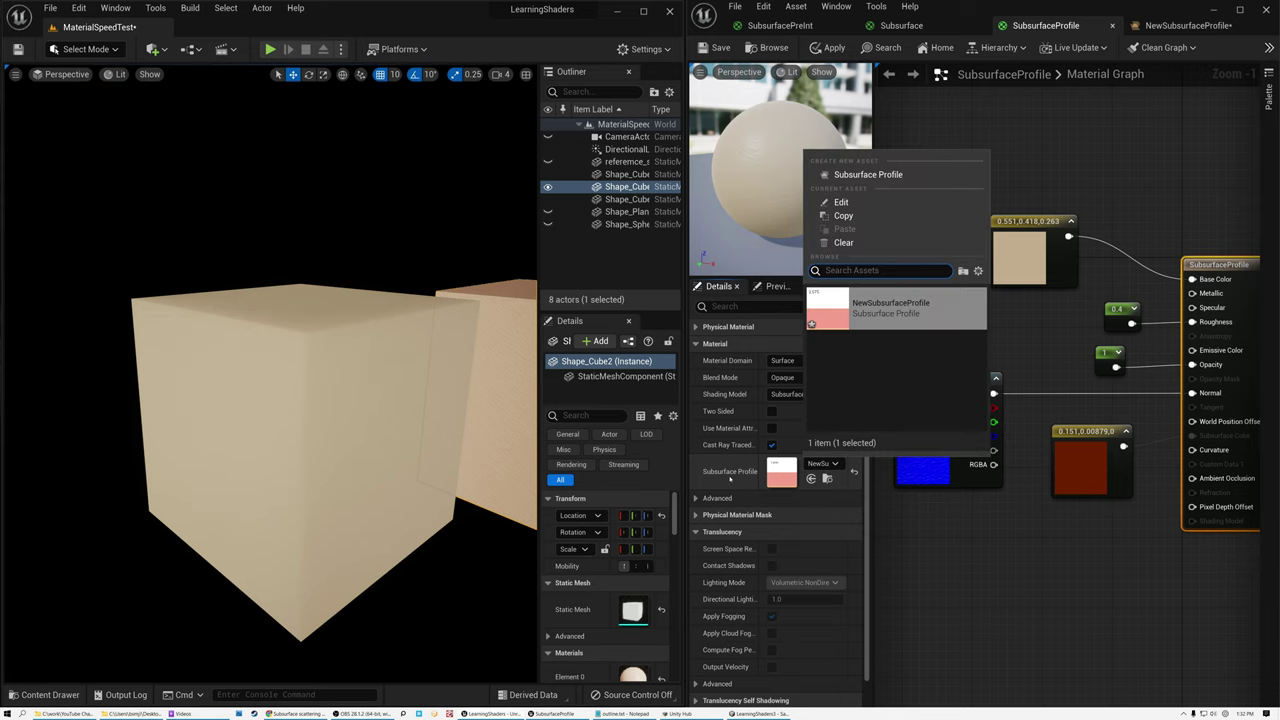
{"action": "left_click", "coordinate": [733, 477]}
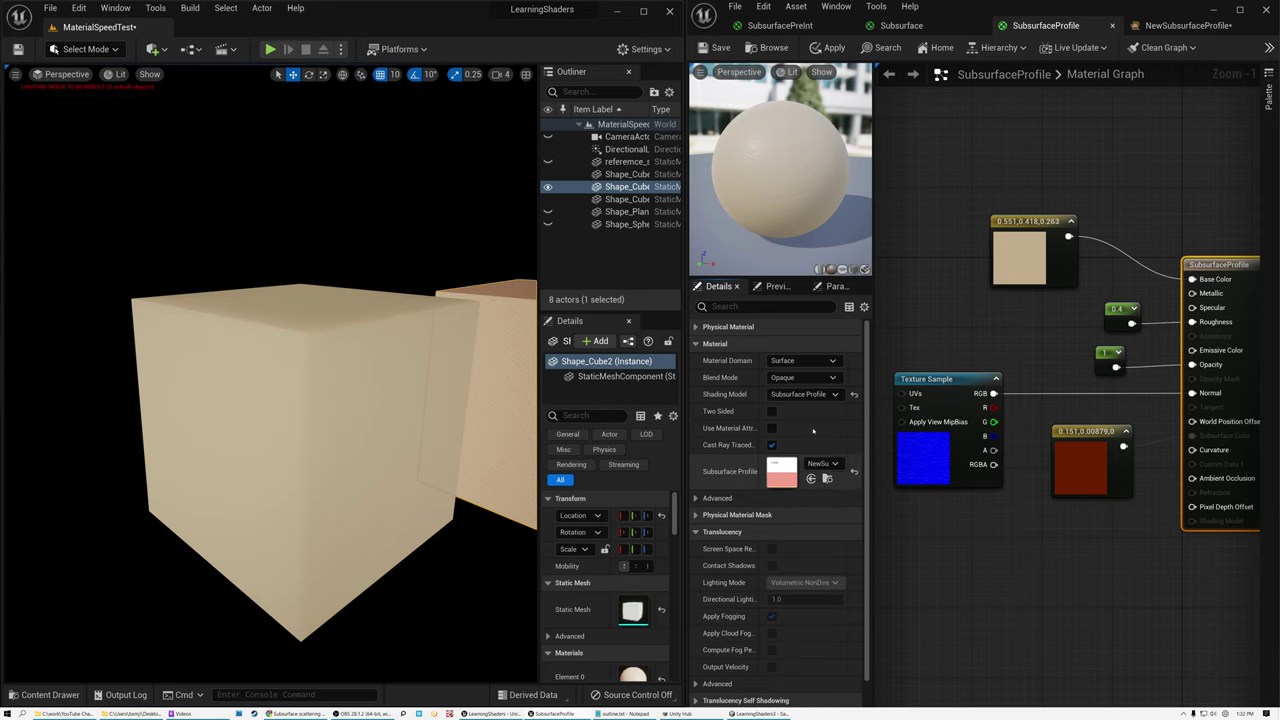
{"action": "left_click", "coordinate": [1166, 27]}
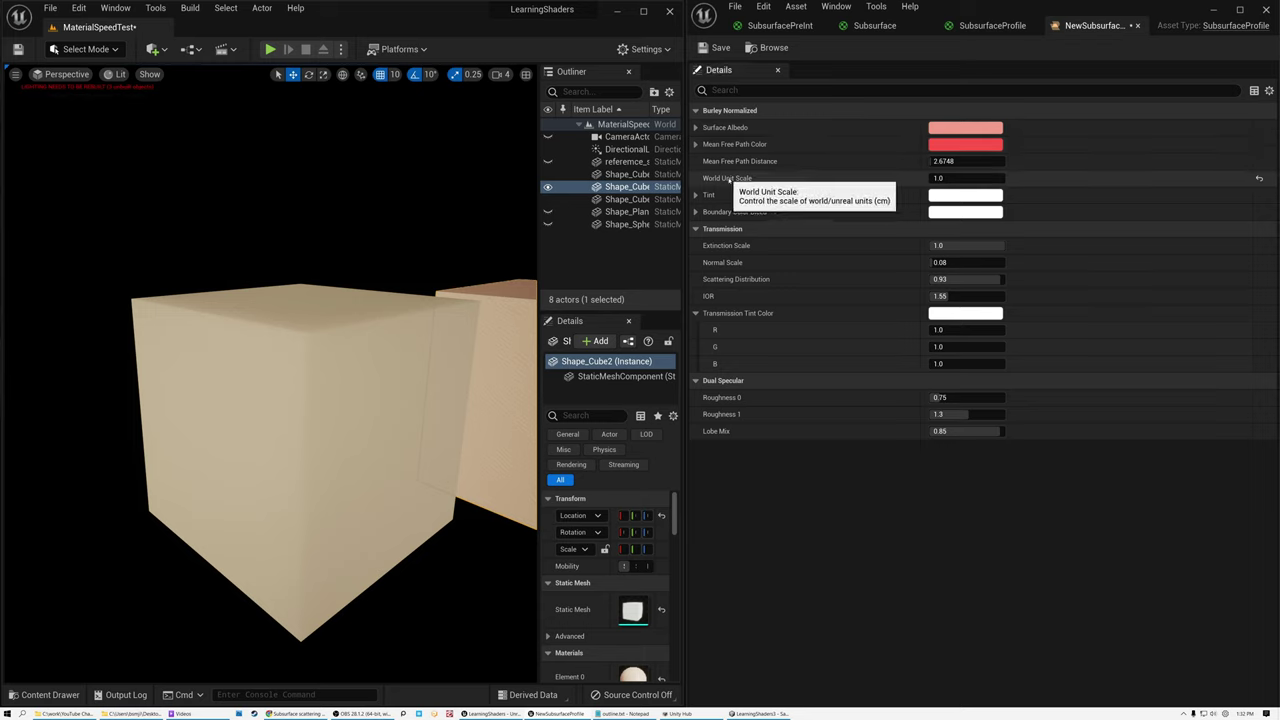
Step: Focus on Shape_Cube3 and examine the scattering along its shadowed edge and across its lit faces
{"action": "left_click", "coordinate": [317, 404]}
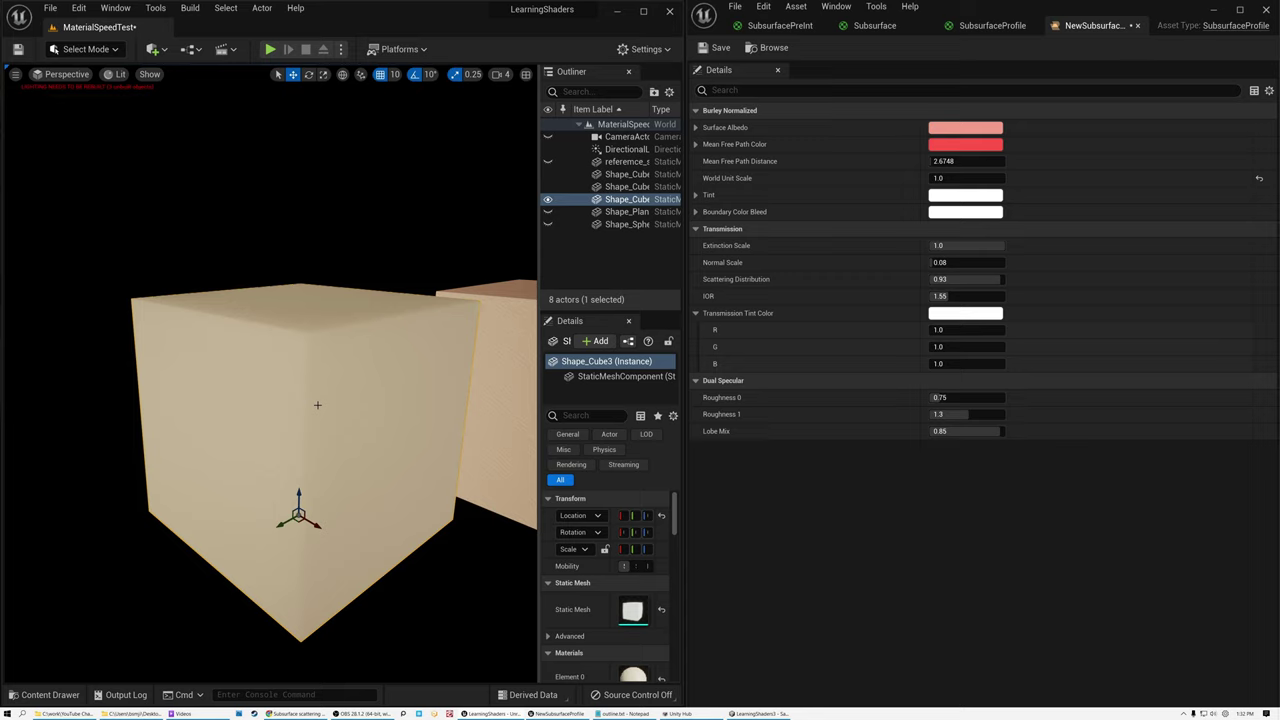
{"action": "key", "text": "f"}
{"action": "left_click_drag", "start_coordinate": [317, 404], "coordinate": [436, 404], "text": "alt"}
{"action": "left_click_drag", "start_coordinate": [380, 330], "coordinate": [361, 260], "text": "alt"}
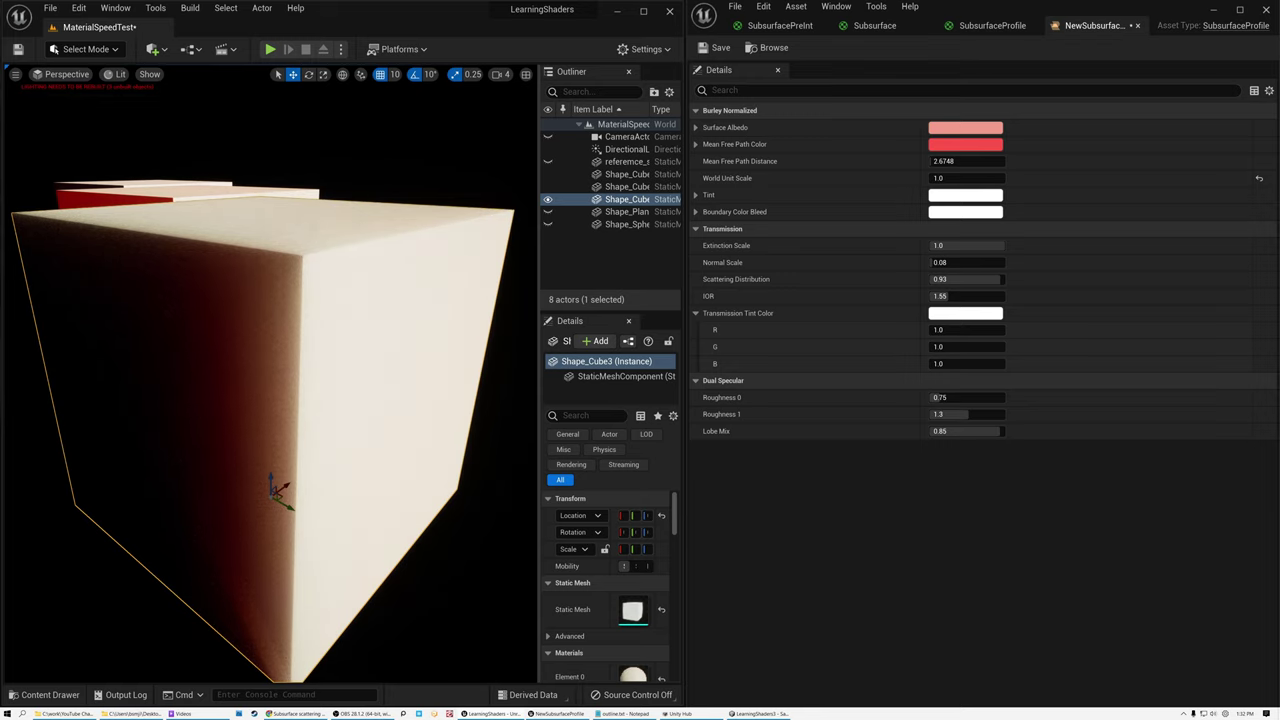
{"action": "left_click_drag", "start_coordinate": [244, 368], "coordinate": [182, 400], "text": "alt"}
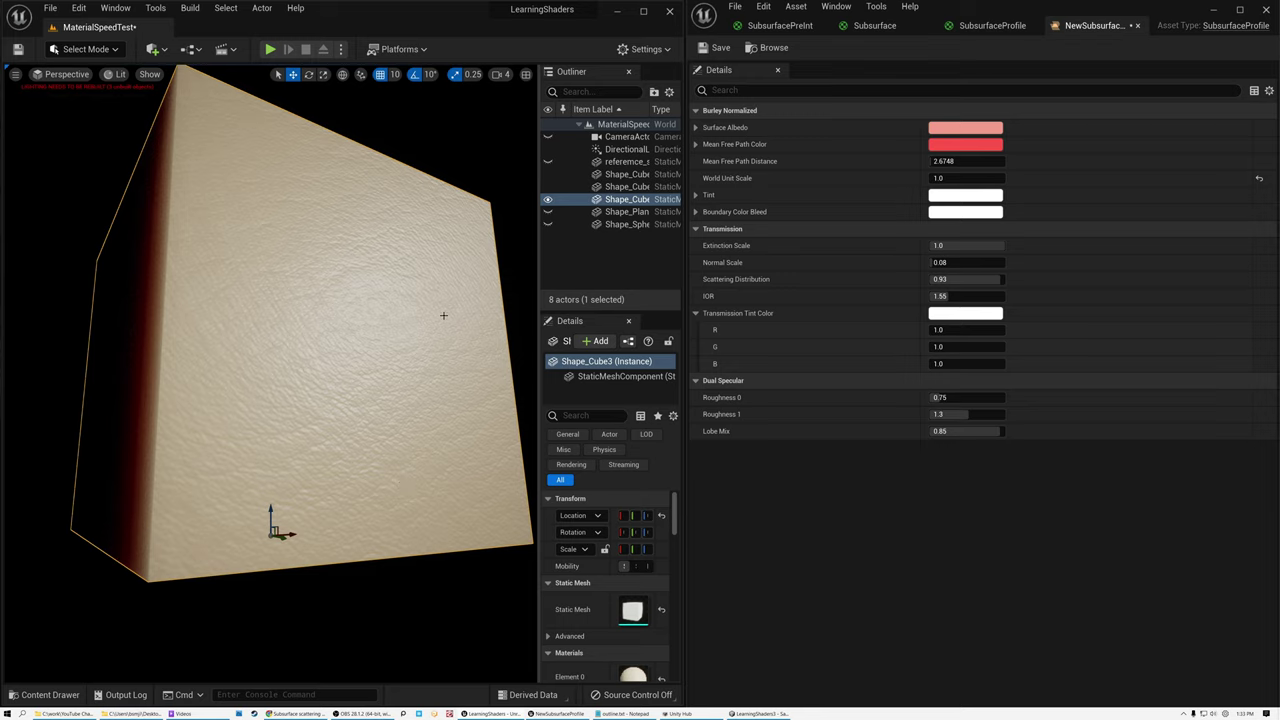
{"action": "left_click_drag", "start_coordinate": [438, 312], "coordinate": [268, 423], "text": "alt"}
{"action": "left_click_drag", "start_coordinate": [364, 279], "coordinate": [414, 303], "text": "alt"}
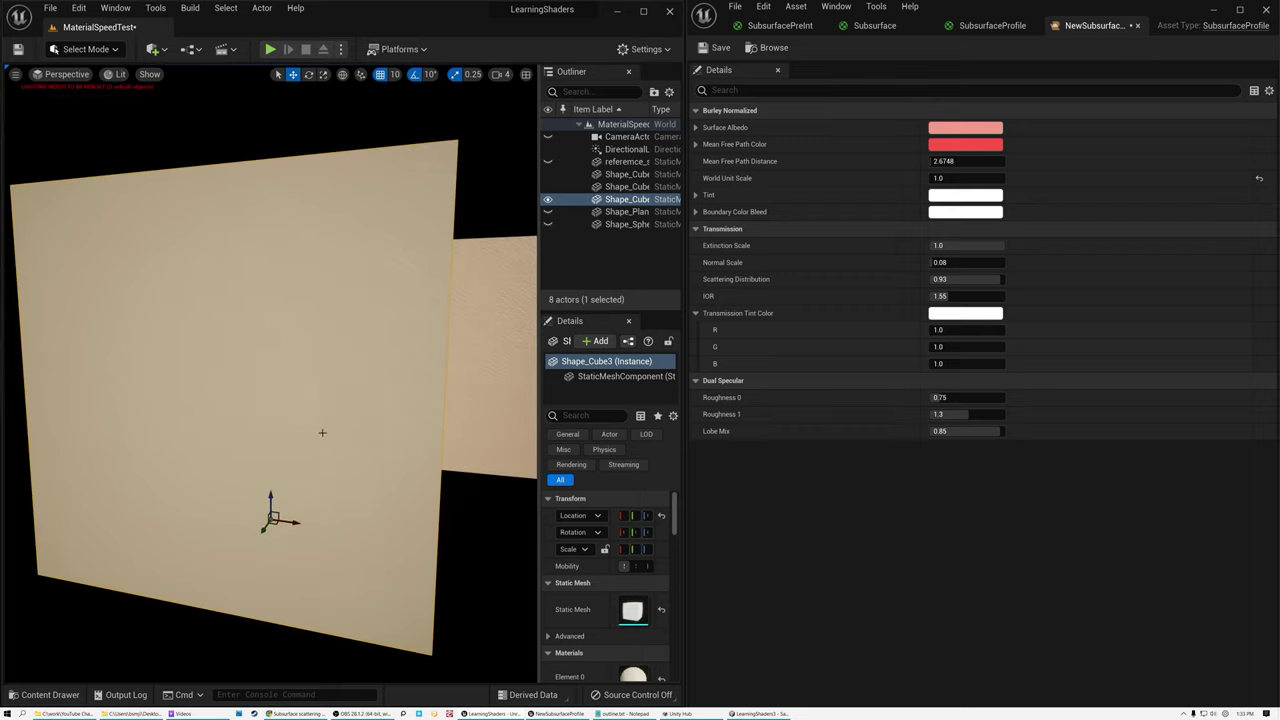
Step: Set the profile's World Unit Scale to 0.1 and inspect Shape_Cube3's shadowed edge and lit faces
{"action": "left_click_drag", "start_coordinate": [293, 338], "coordinate": [376, 281], "text": "alt"}
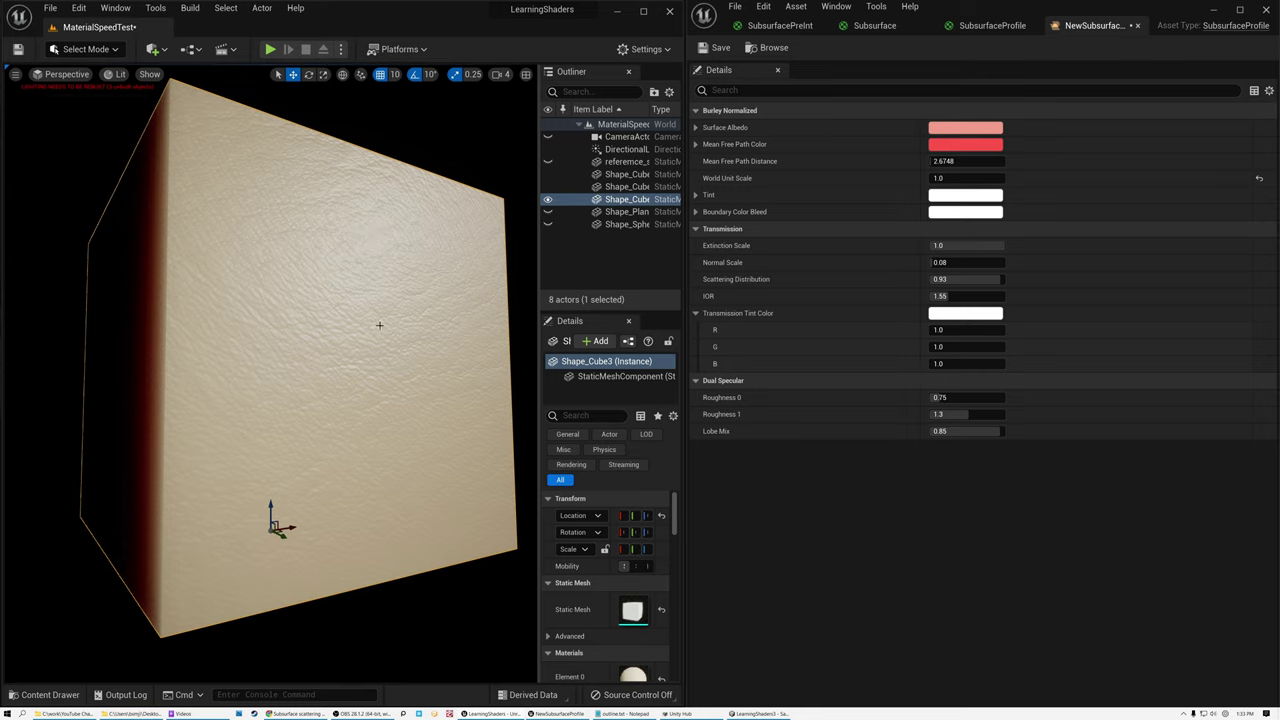
{"action": "left_click_drag", "start_coordinate": [305, 377], "coordinate": [345, 402], "text": "alt"}
{"action": "right_click_drag", "start_coordinate": [288, 374], "coordinate": [276, 374]}
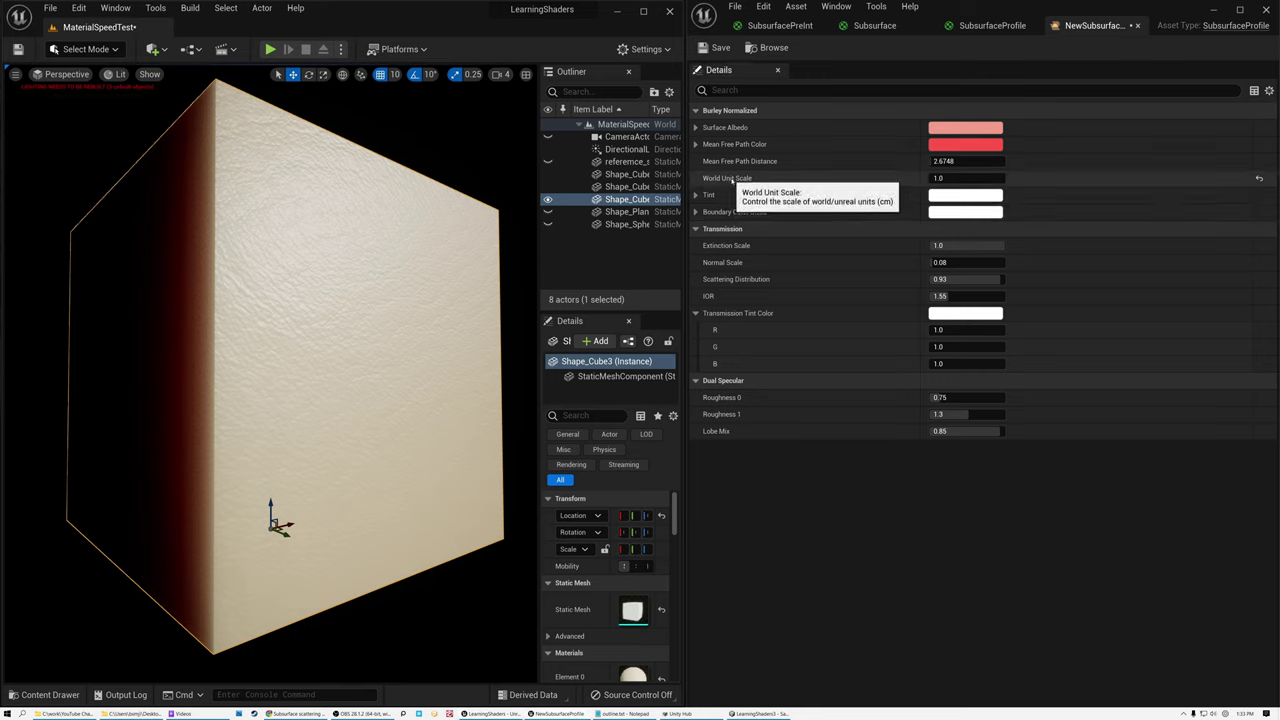
{"action": "left_click", "coordinate": [951, 179]}
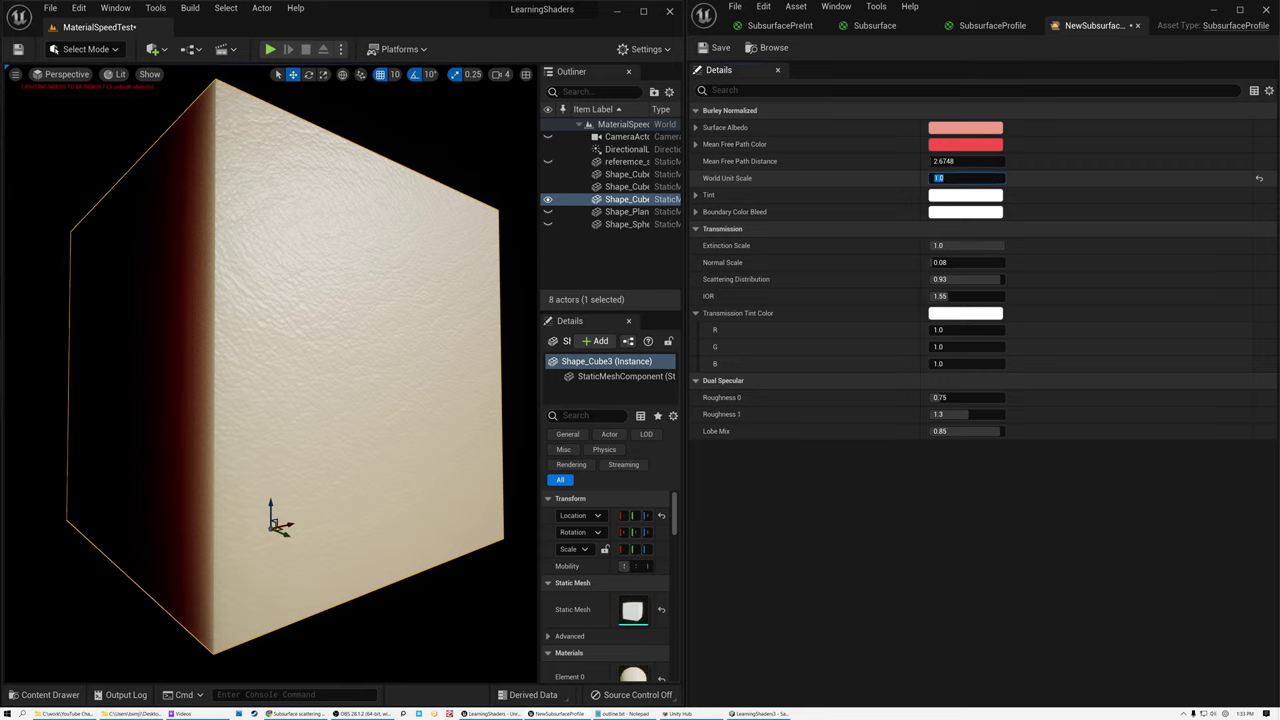
{"action": "type", "text": "0.1"}
{"action": "key", "text": "Return"}
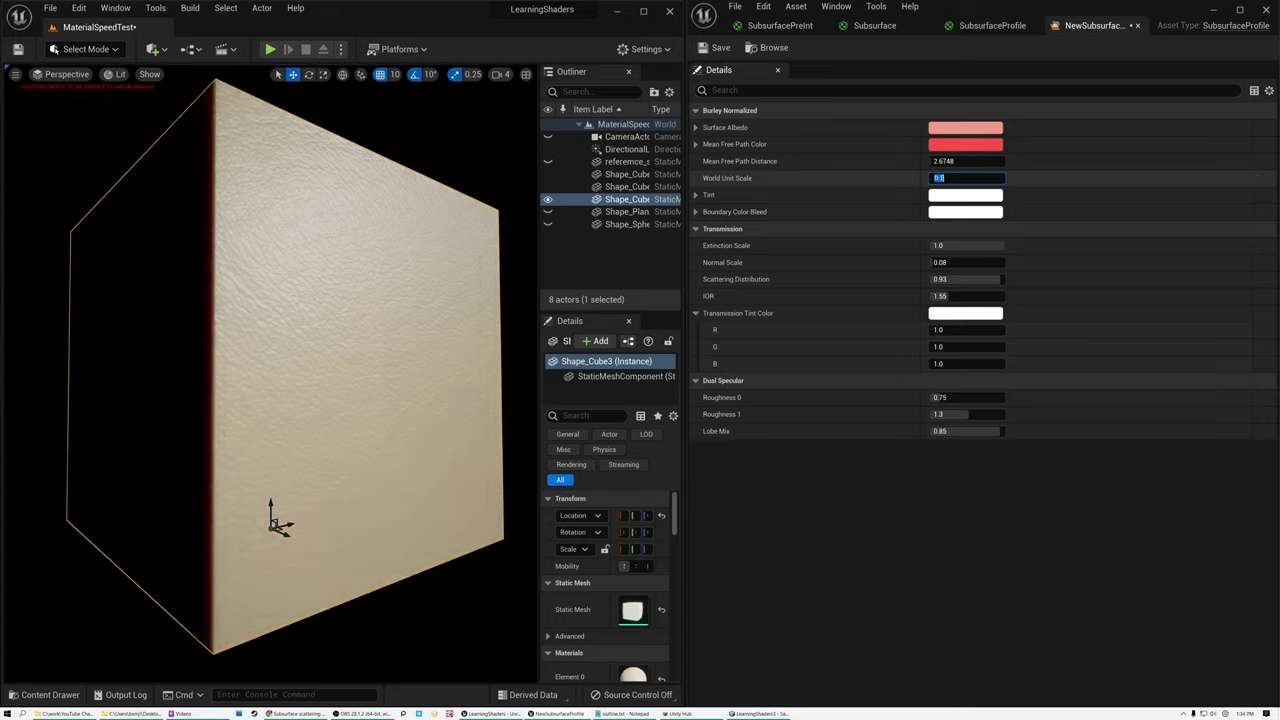
{"action": "left_click_drag", "start_coordinate": [352, 325], "coordinate": [405, 328], "text": "alt"}
{"action": "scroll", "coordinate": [264, 341], "scroll_direction": "down", "scroll_amount": 6}
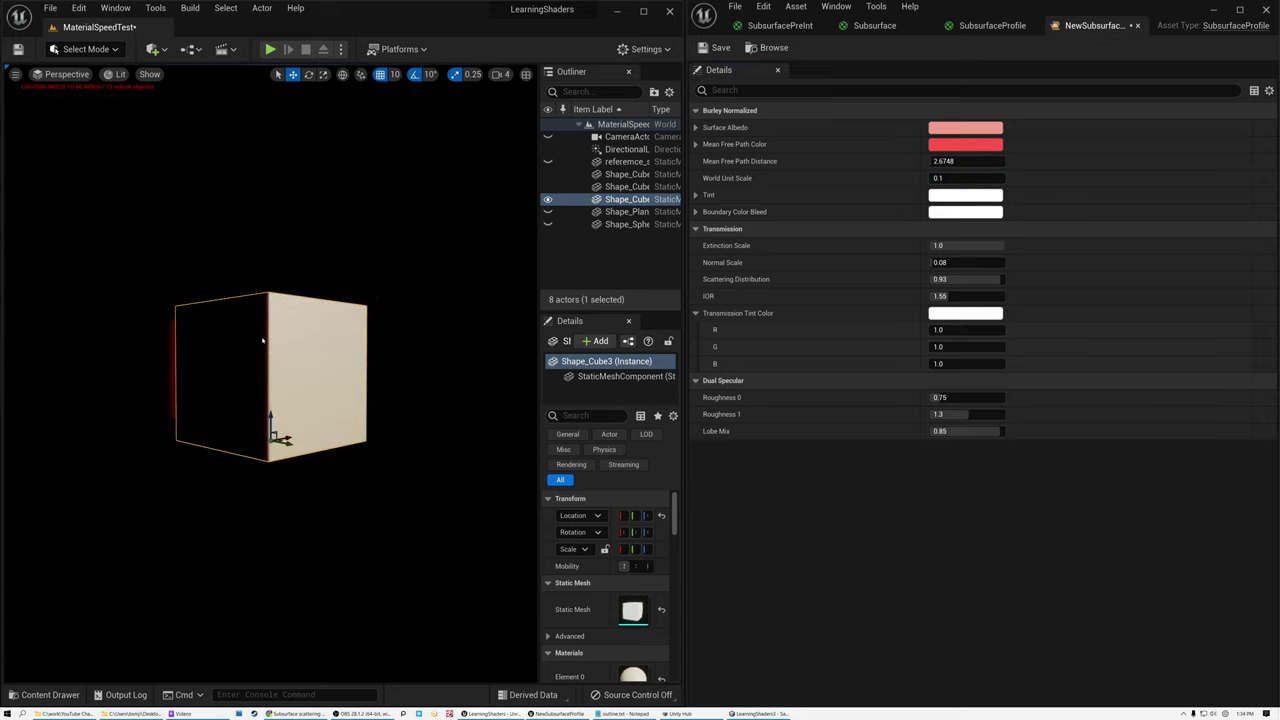
{"action": "key", "text": "f"}
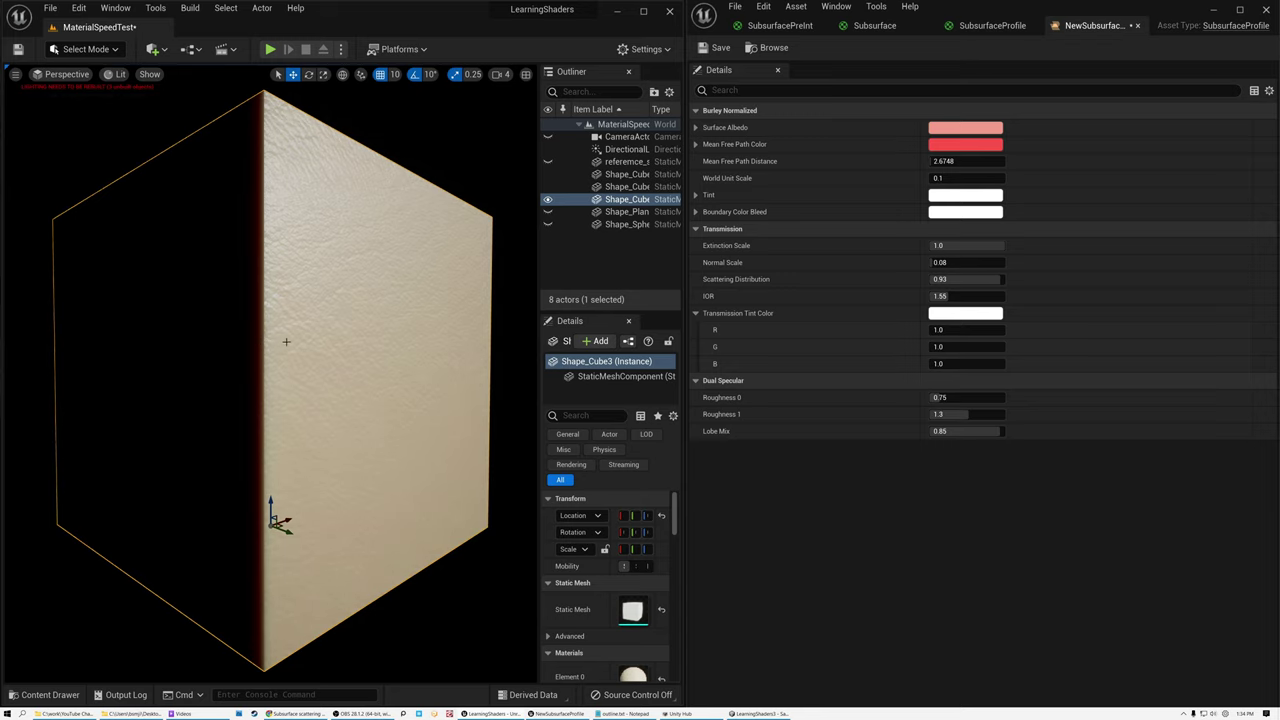
{"action": "left_click_drag", "start_coordinate": [437, 306], "coordinate": [450, 275], "text": "alt"}
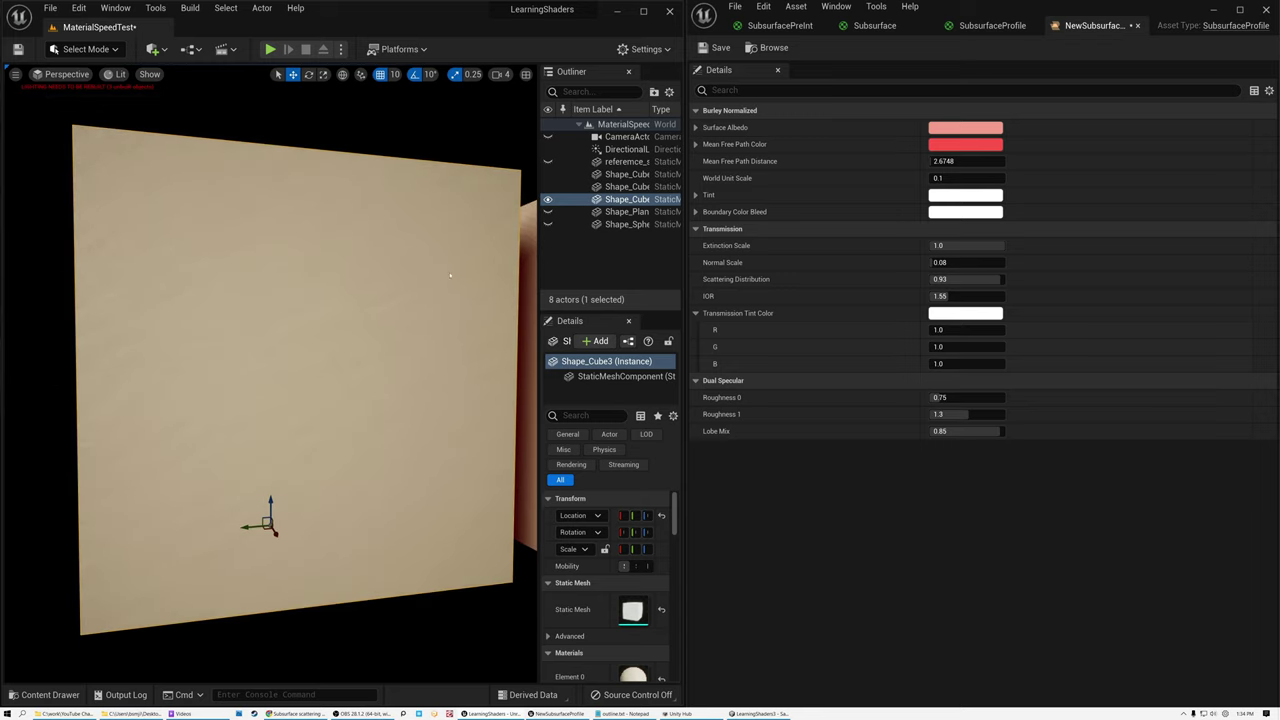
Step: Set the profile's World Unit Scale to 5 and inspect the scattering on Shape_Cube3's shadowed side
{"action": "left_click", "coordinate": [945, 178]}
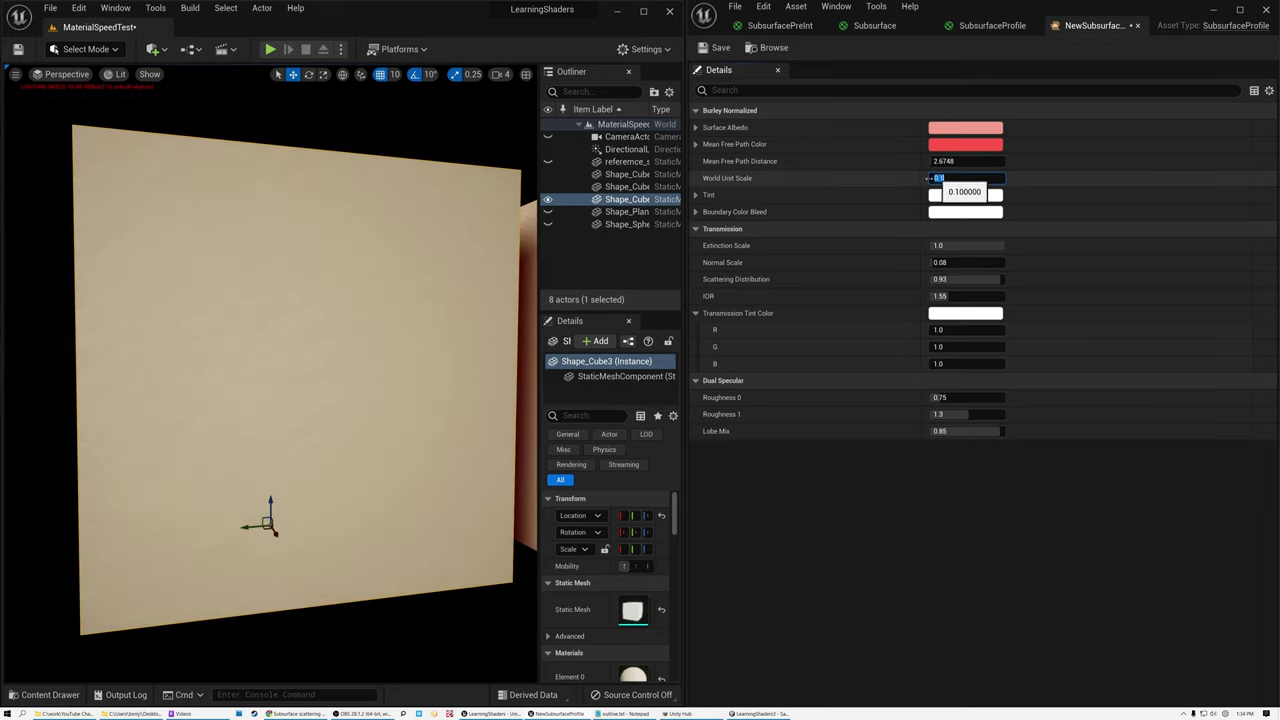
{"action": "left_click_drag", "start_coordinate": [377, 329], "coordinate": [334, 330], "text": "alt"}
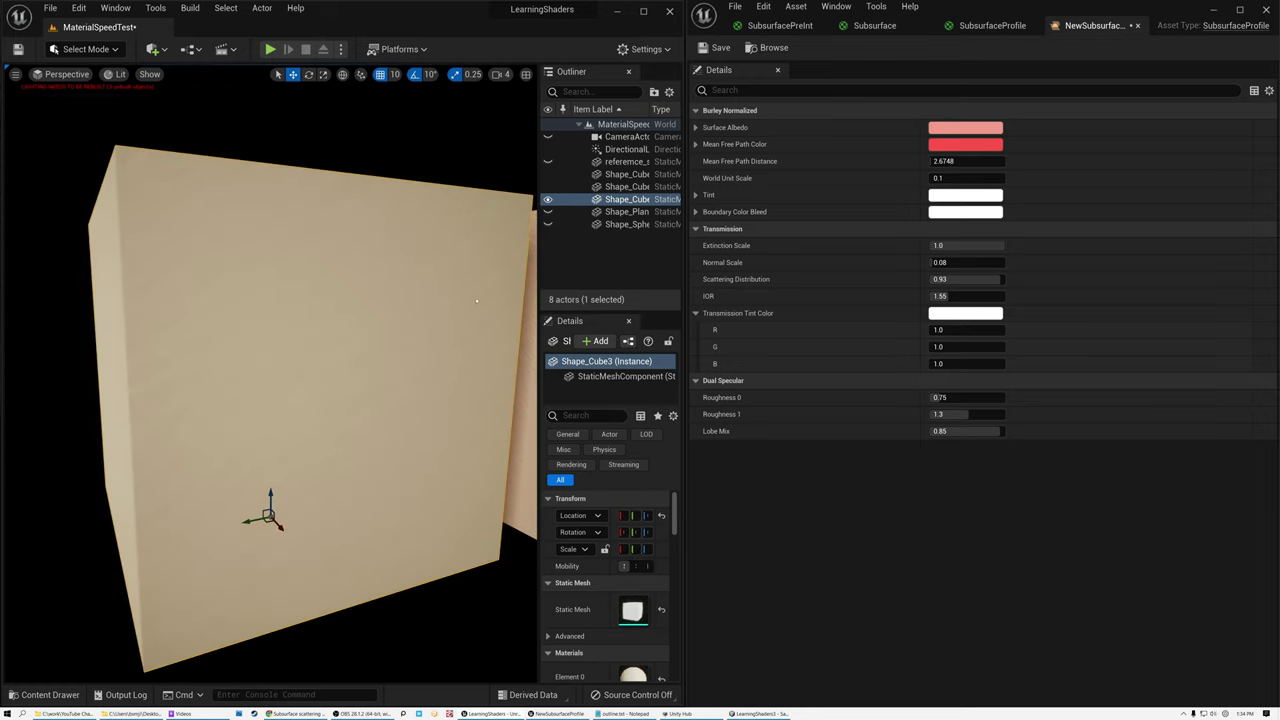
{"action": "left_click", "coordinate": [950, 178]}
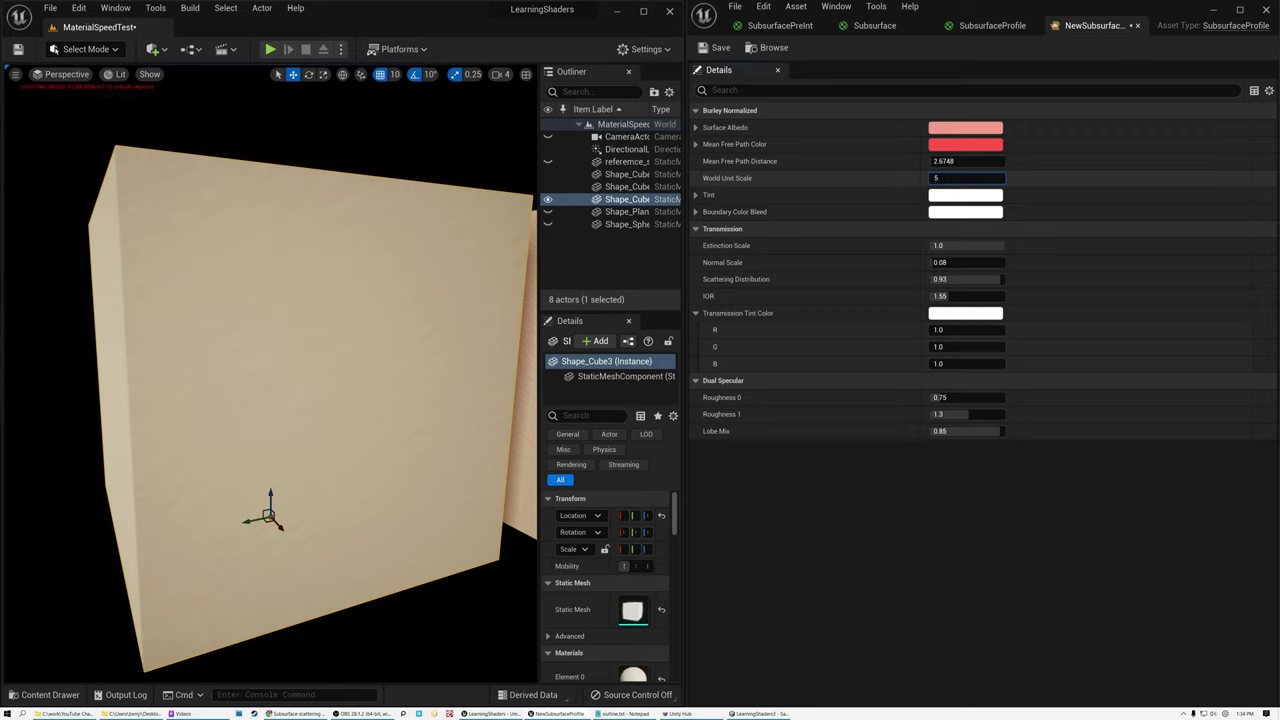
{"action": "key", "text": "Return"}
{"action": "left_click_drag", "start_coordinate": [270, 330], "coordinate": [511, 306], "text": "alt"}
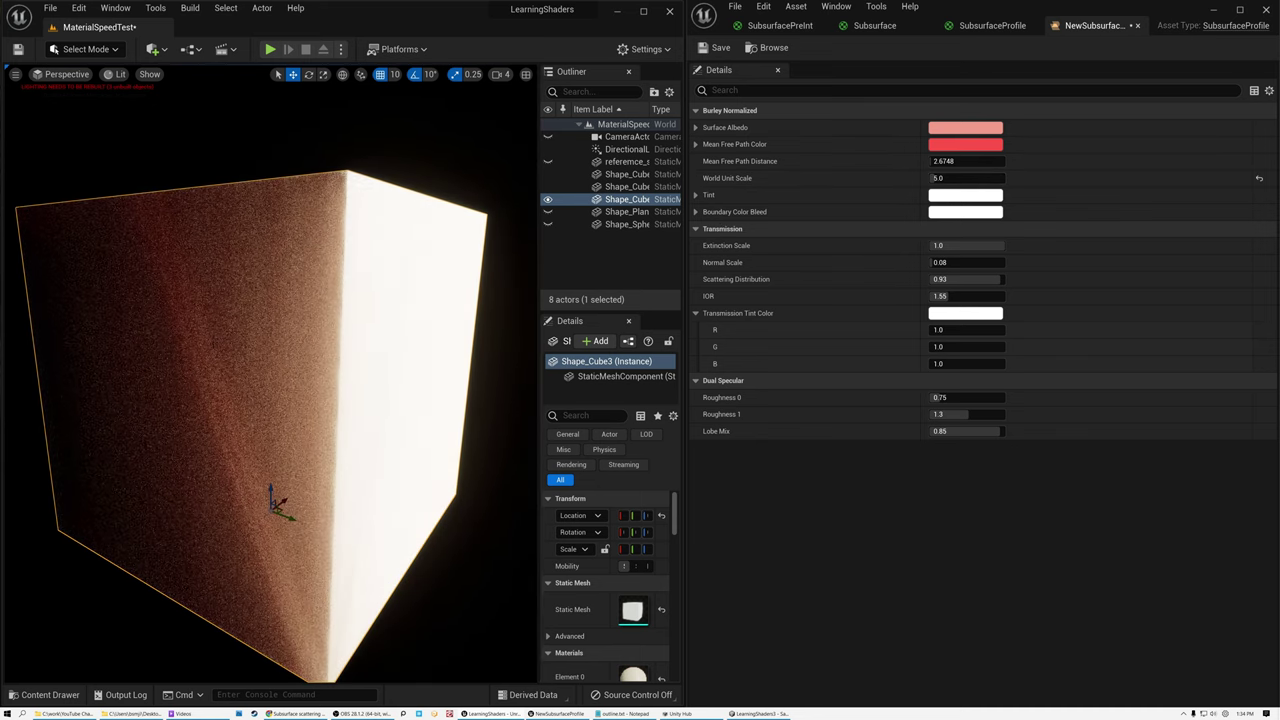
{"action": "left_click_drag", "start_coordinate": [294, 366], "coordinate": [316, 348], "text": "alt"}
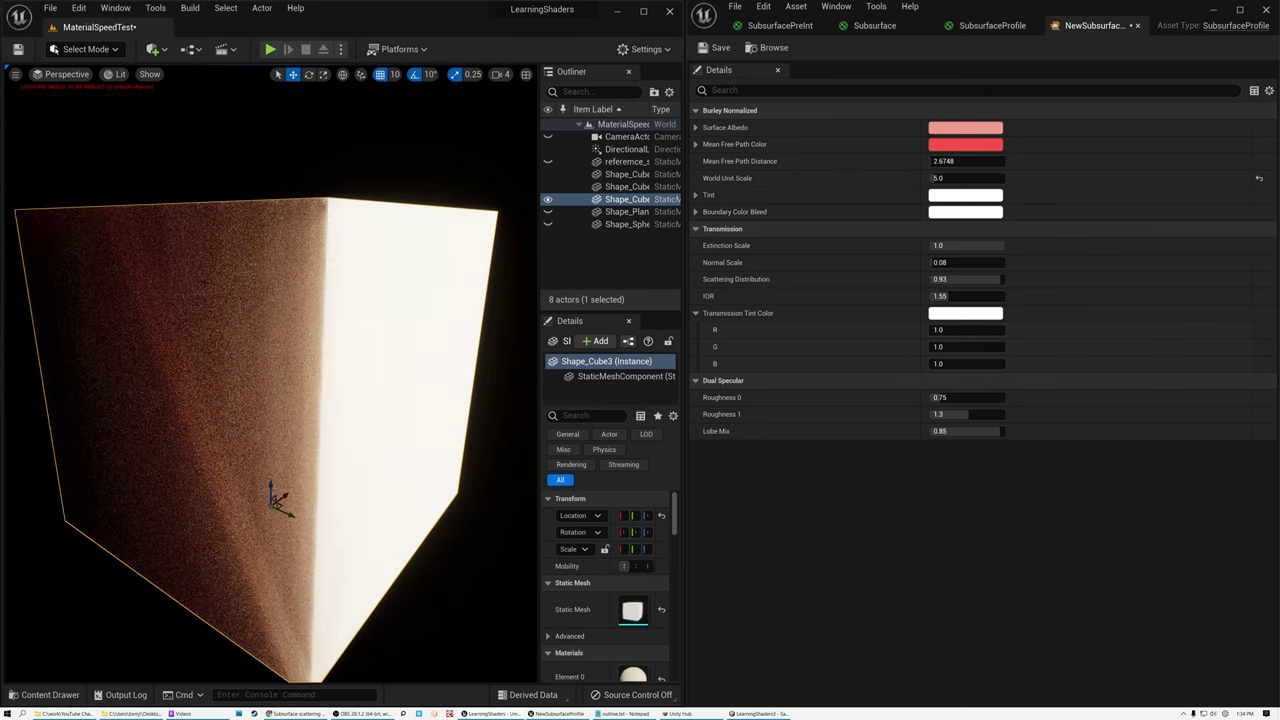
Step: Set the World Unit Scale to 1 and compare Shape_Cube3 with the neighboring cubes from farther away
{"action": "left_click", "coordinate": [960, 178]}
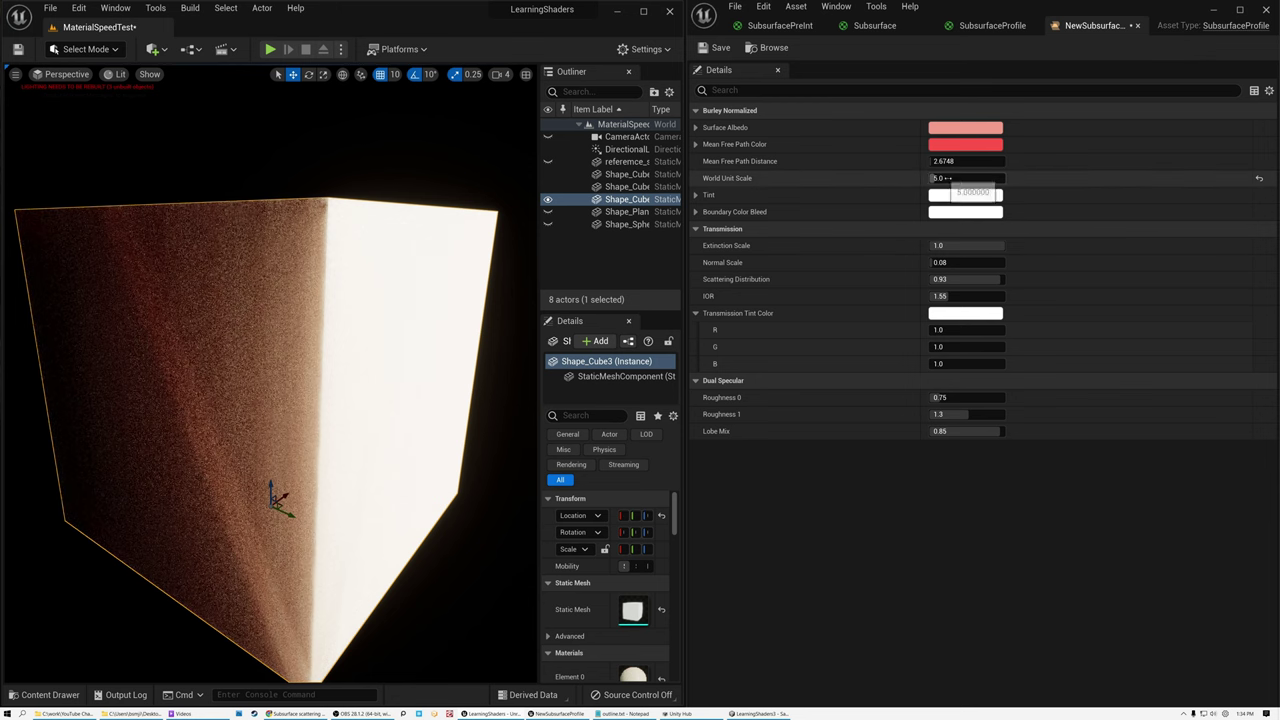
{"action": "type", "text": "1"}
{"action": "key", "text": "Return"}
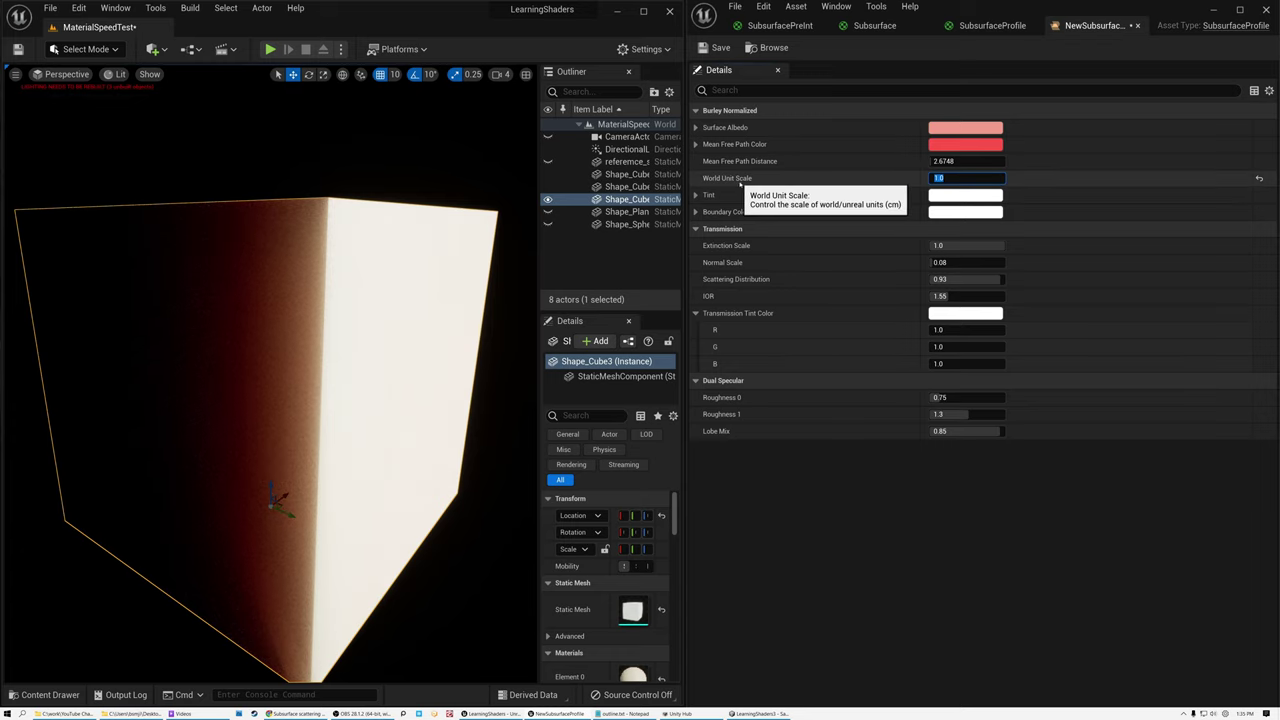
{"action": "mouse_move", "coordinate": [403, 363]}
{"action": "left_mouse_down", "text": "alt"}
{"action": "mouse_move", "coordinate": [520, 363]}
{"action": "mouse_move", "coordinate": [390, 370]}
{"action": "left_mouse_up", "text": "alt"}
{"action": "scroll", "coordinate": [390, 370], "scroll_direction": "down", "scroll_amount": 3}
{"action": "scroll", "coordinate": [390, 370], "scroll_direction": "down", "scroll_amount": 3}
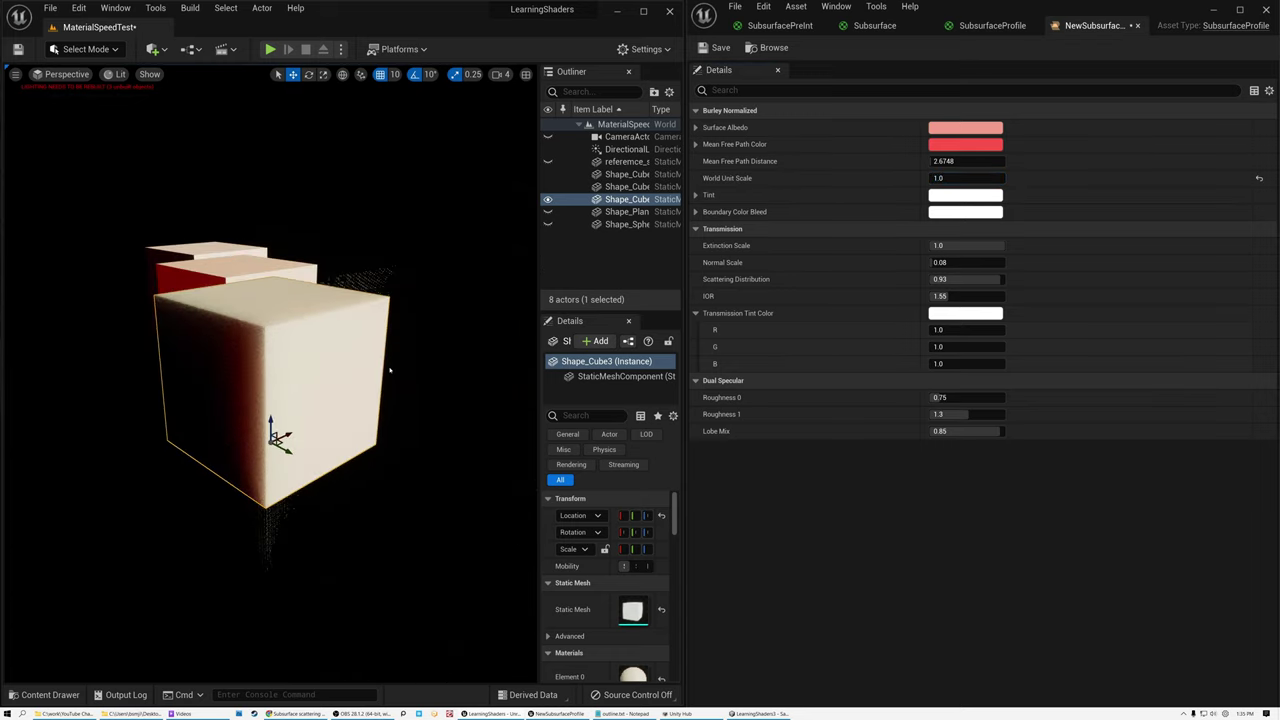
{"action": "scroll", "coordinate": [390, 370], "scroll_direction": "down", "scroll_amount": 3}
{"action": "left_click_drag", "start_coordinate": [369, 386], "coordinate": [160, 380], "text": "alt"}
{"action": "left_click_drag", "start_coordinate": [300, 385], "coordinate": [361, 389], "text": "alt"}
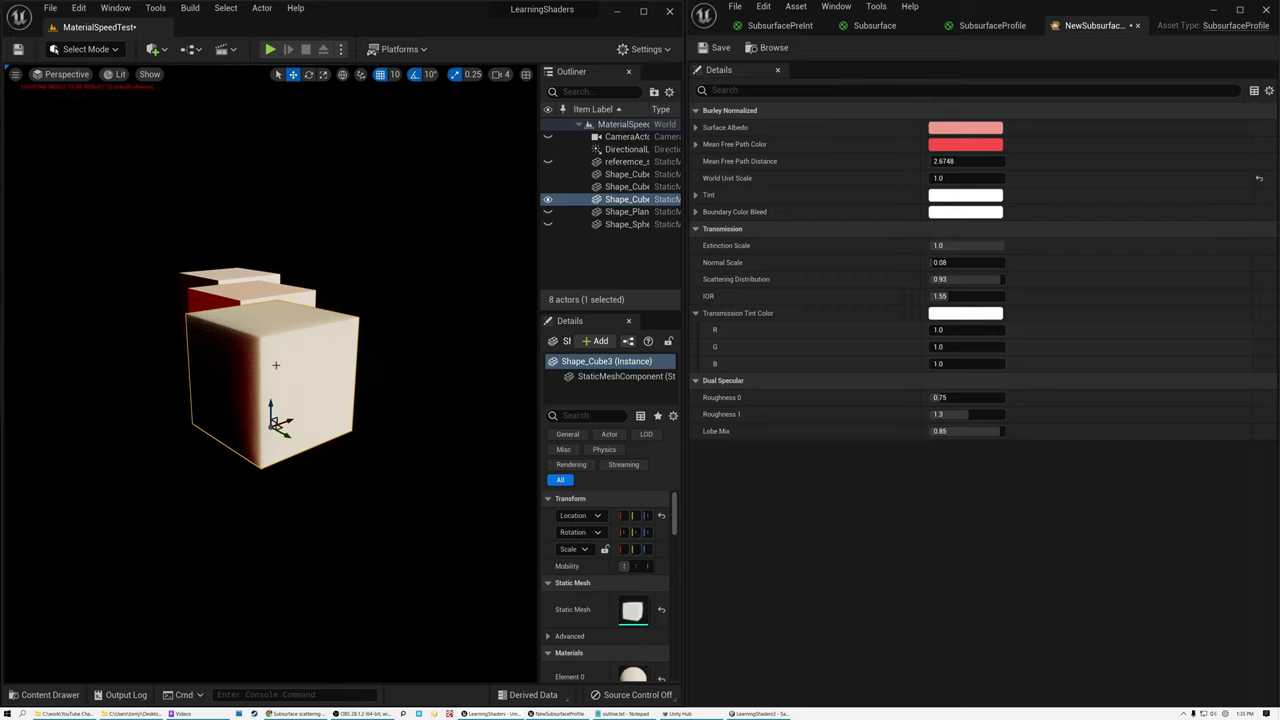
Step: Set the World Unit Scale of NewSubsurfaceProfile to 0.1
{"action": "left_click", "coordinate": [960, 179]}
{"action": "type", "text": "0."}
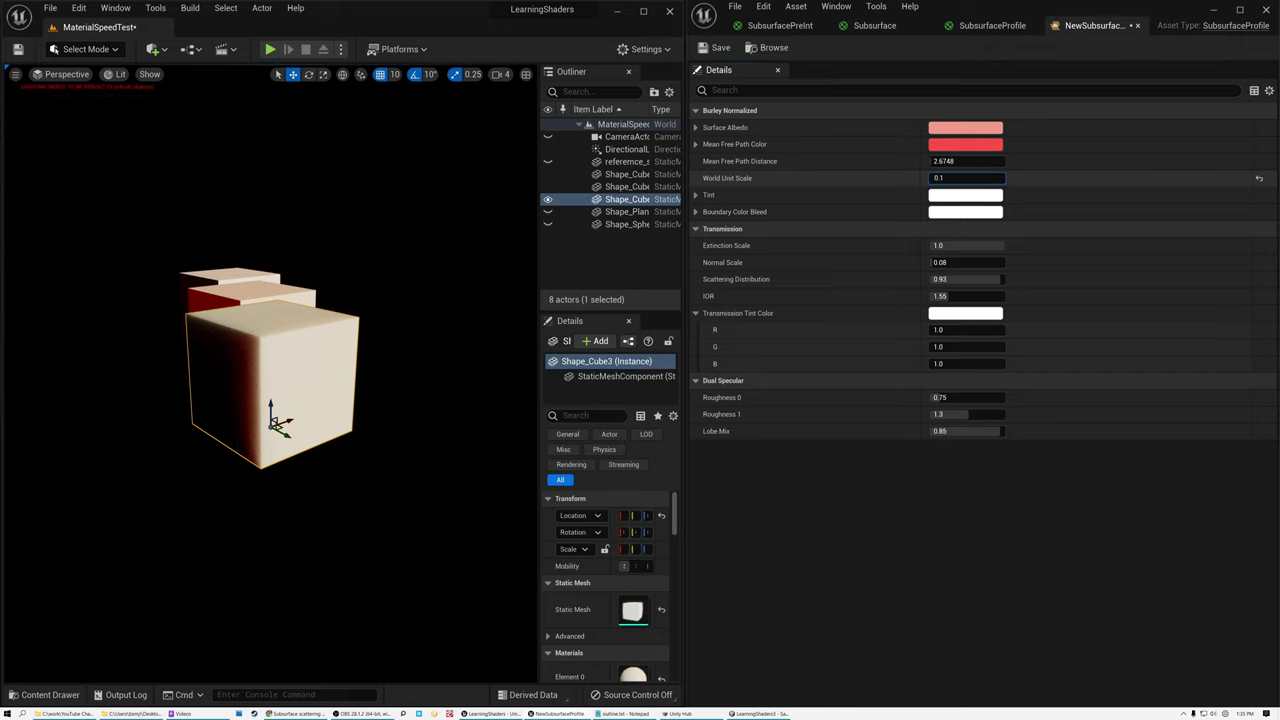
{"action": "type", "text": "1"}
{"action": "key", "text": "Return"}
Step: Examine Shape_Cube3's surface detail, shadow edge and lit faces up close and from several angles
{"action": "scroll", "coordinate": [268, 362], "scroll_direction": "up", "scroll_amount": 4}
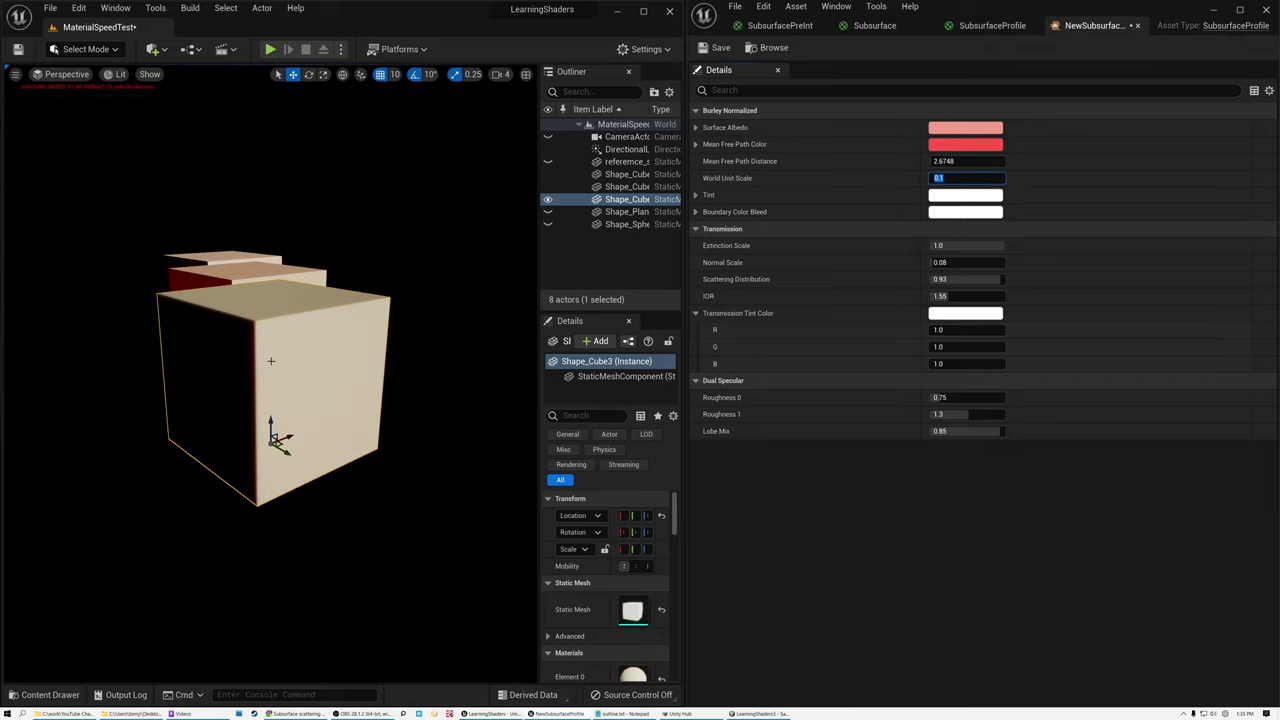
{"action": "scroll", "coordinate": [270, 361], "scroll_direction": "up", "scroll_amount": 5}
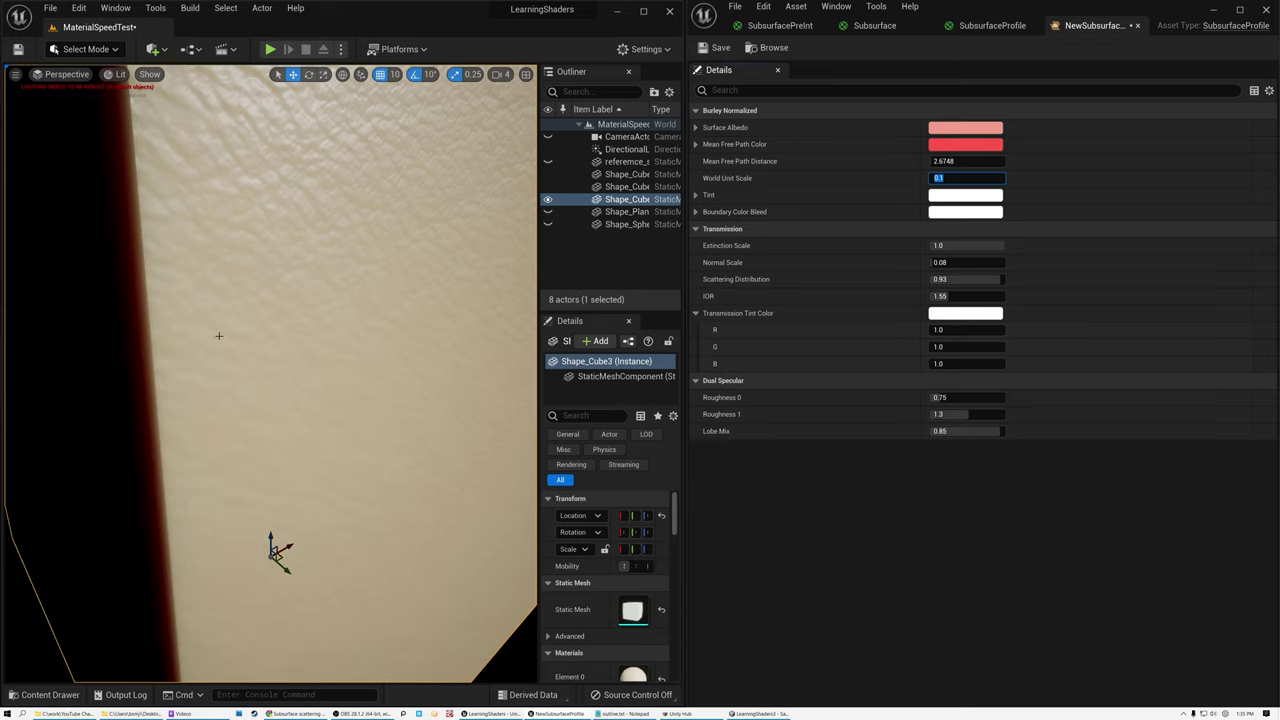
{"action": "left_click_drag", "start_coordinate": [387, 324], "coordinate": [230, 325], "text": "alt"}
{"action": "scroll", "coordinate": [407, 327], "scroll_direction": "down", "scroll_amount": 5}
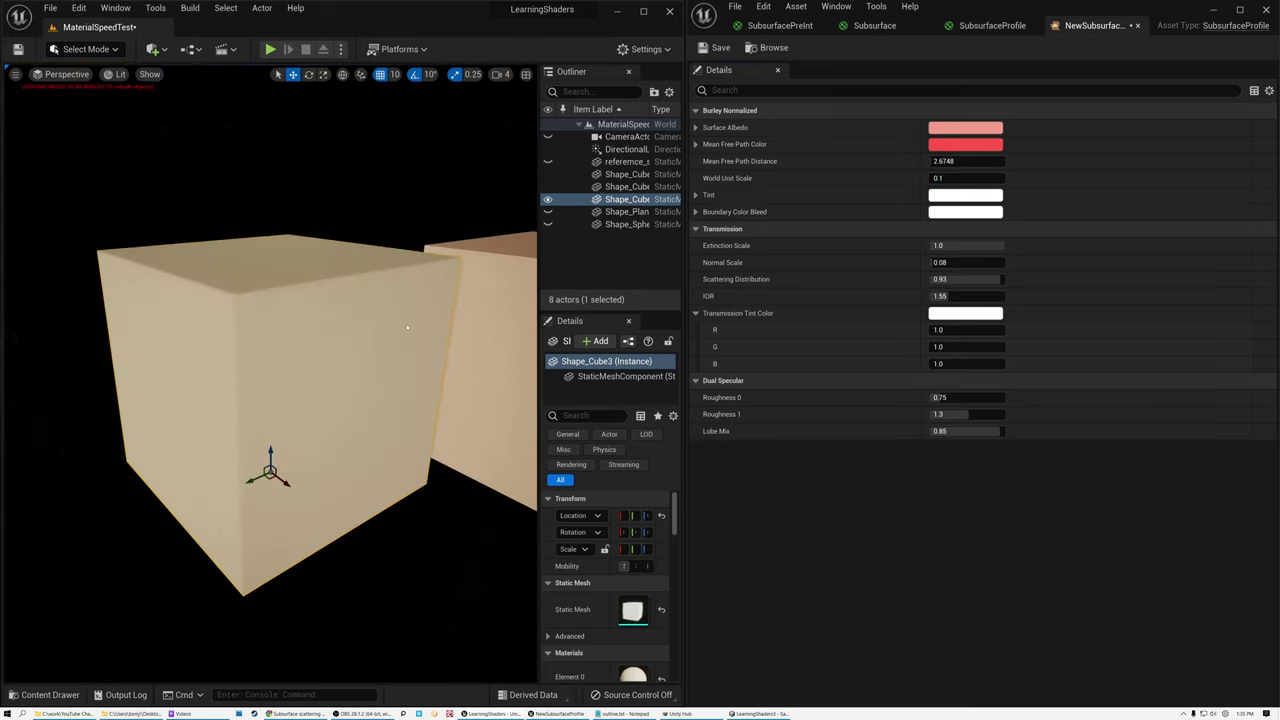
{"action": "left_click_drag", "start_coordinate": [360, 362], "coordinate": [360, 300], "text": "alt"}
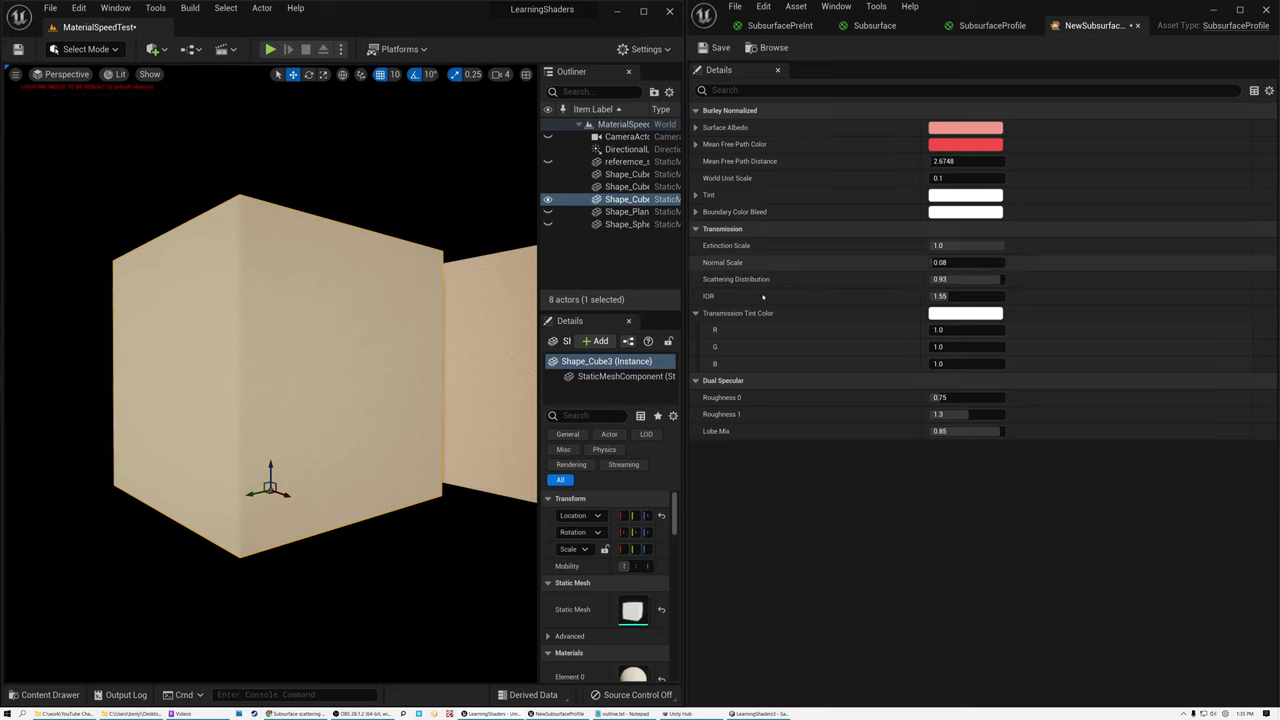
{"action": "left_click_drag", "start_coordinate": [288, 321], "coordinate": [510, 318], "text": "alt"}
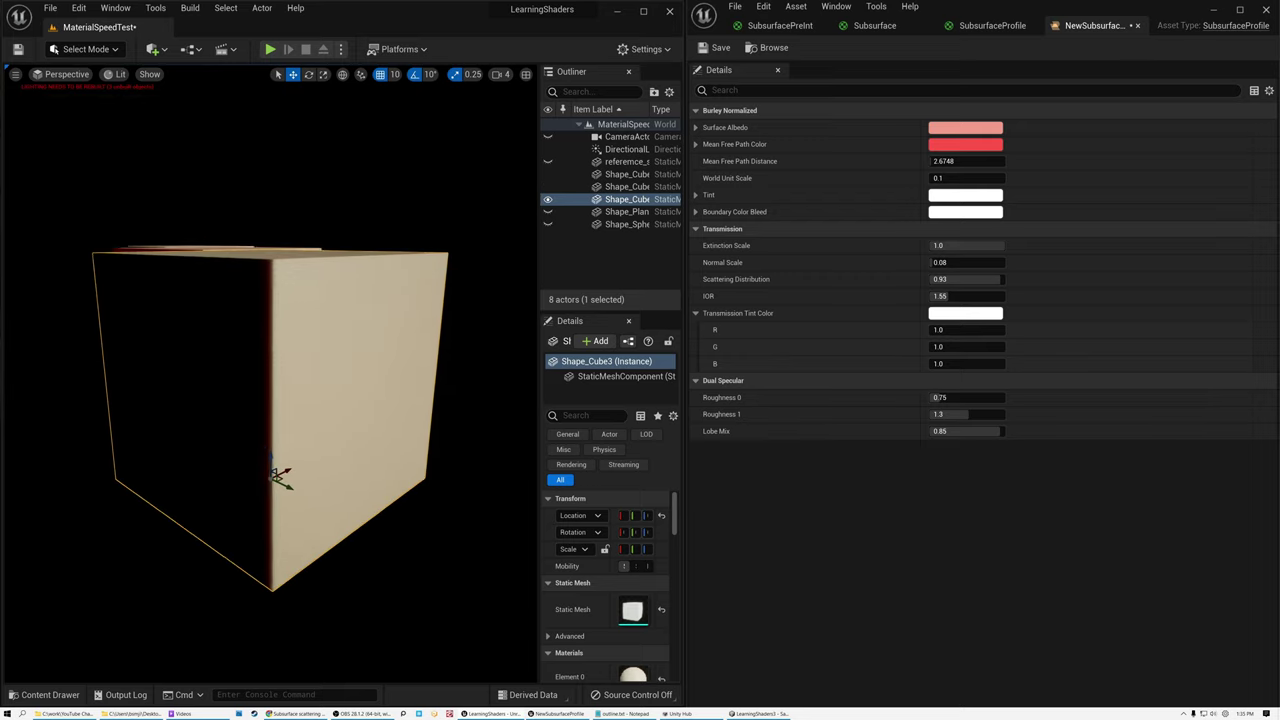
{"action": "left_click_drag", "start_coordinate": [394, 326], "coordinate": [220, 358], "text": "alt"}
{"action": "left_click_drag", "start_coordinate": [480, 304], "coordinate": [404, 331], "text": "alt"}
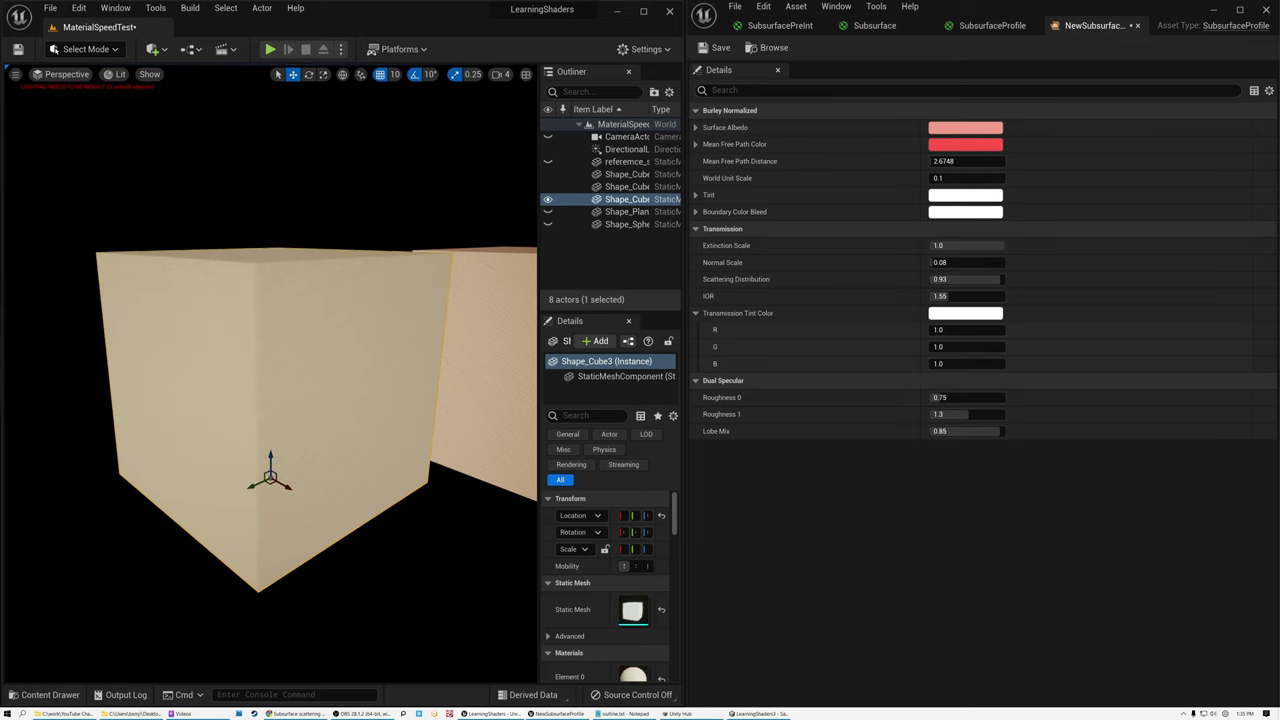
Step: Display the SubsurfaceProfile material graph, view Shape_Cube3's lit faces, and select the constant feeding the material's Opacity
{"action": "left_click", "coordinate": [990, 25]}
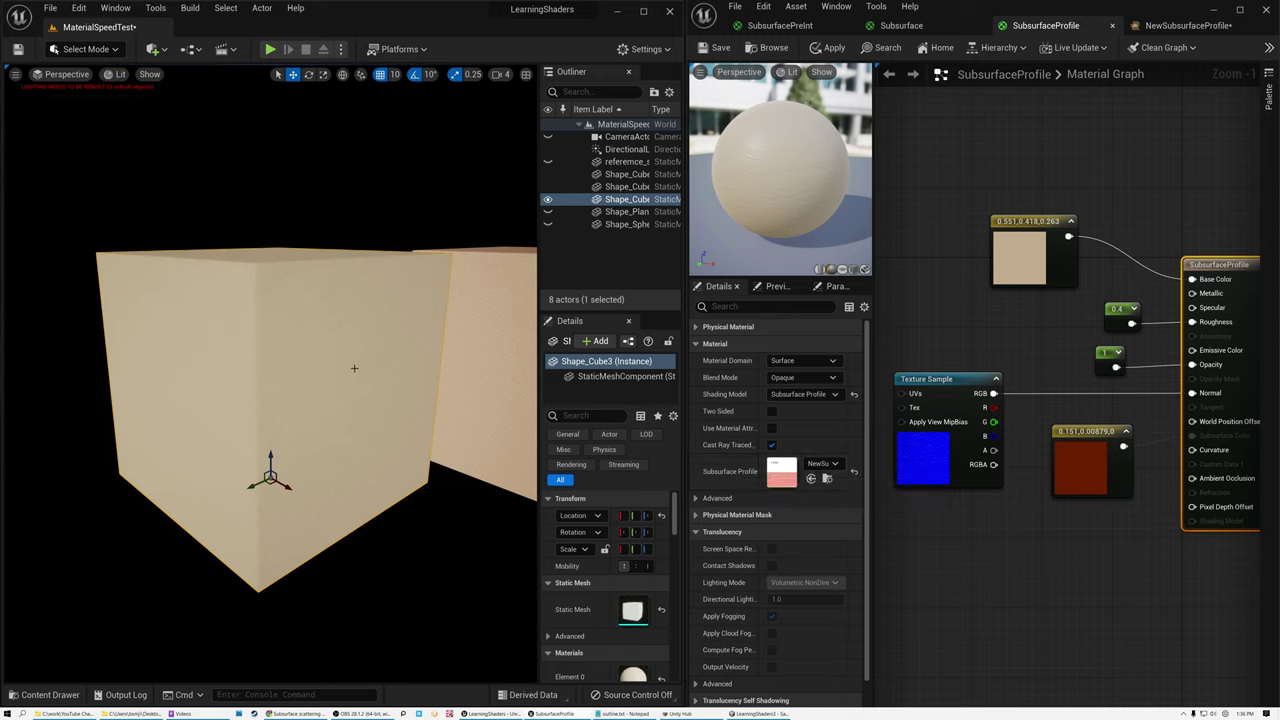
{"action": "left_click_drag", "start_coordinate": [331, 361], "coordinate": [343, 394], "text": "alt"}
{"action": "right_click_drag", "start_coordinate": [239, 303], "coordinate": [239, 303]}
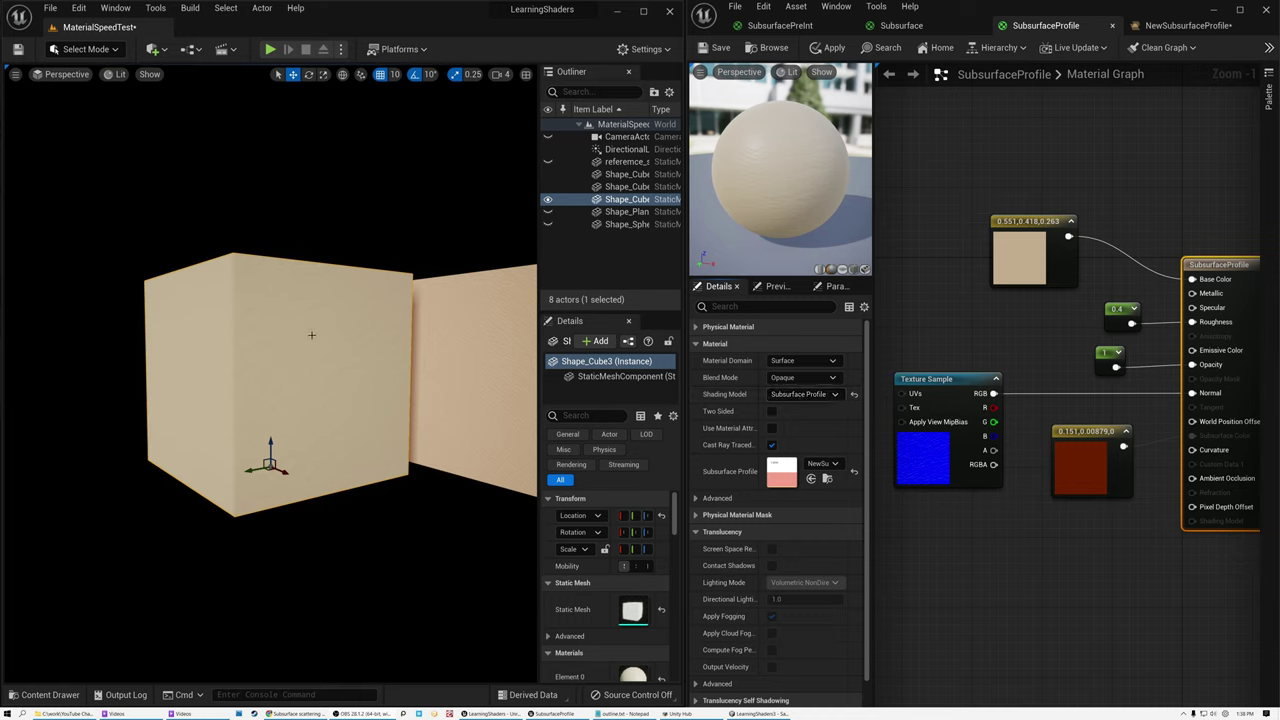
{"action": "right_click_drag", "start_coordinate": [311, 335], "coordinate": [311, 335]}
{"action": "left_click_drag", "start_coordinate": [311, 335], "coordinate": [156, 335], "text": "alt"}
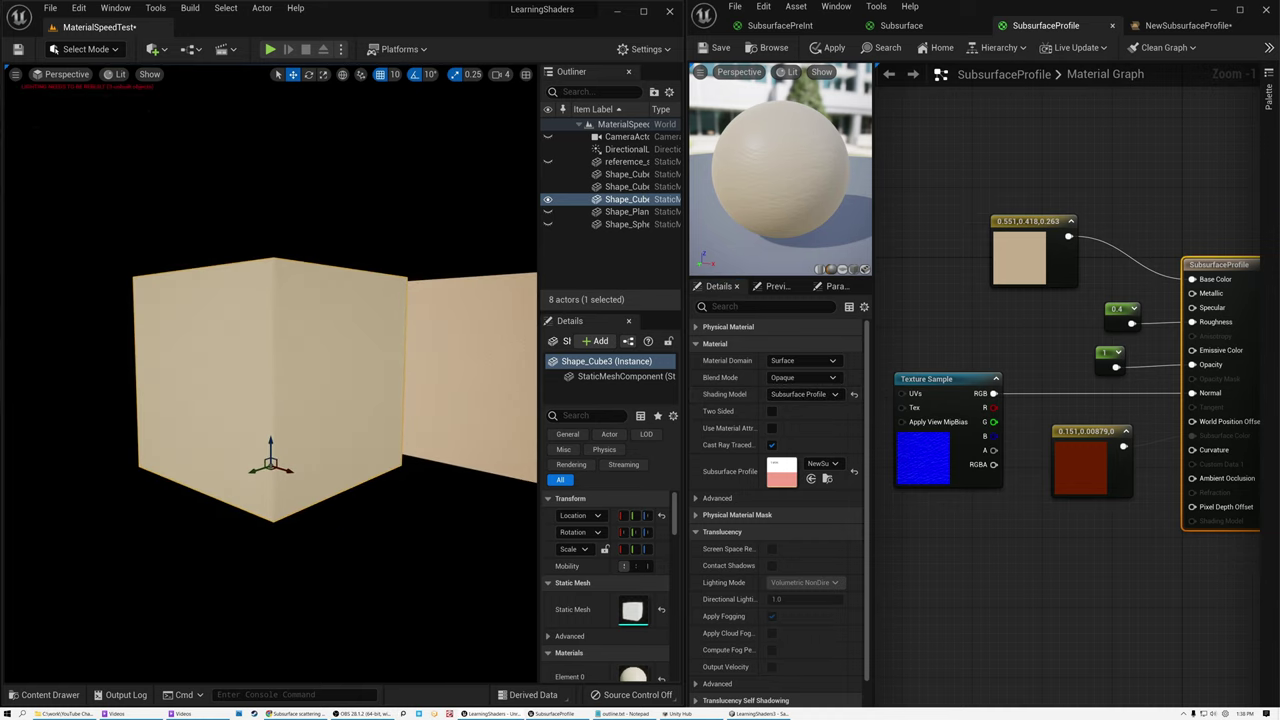
{"action": "left_click", "coordinate": [1105, 352]}
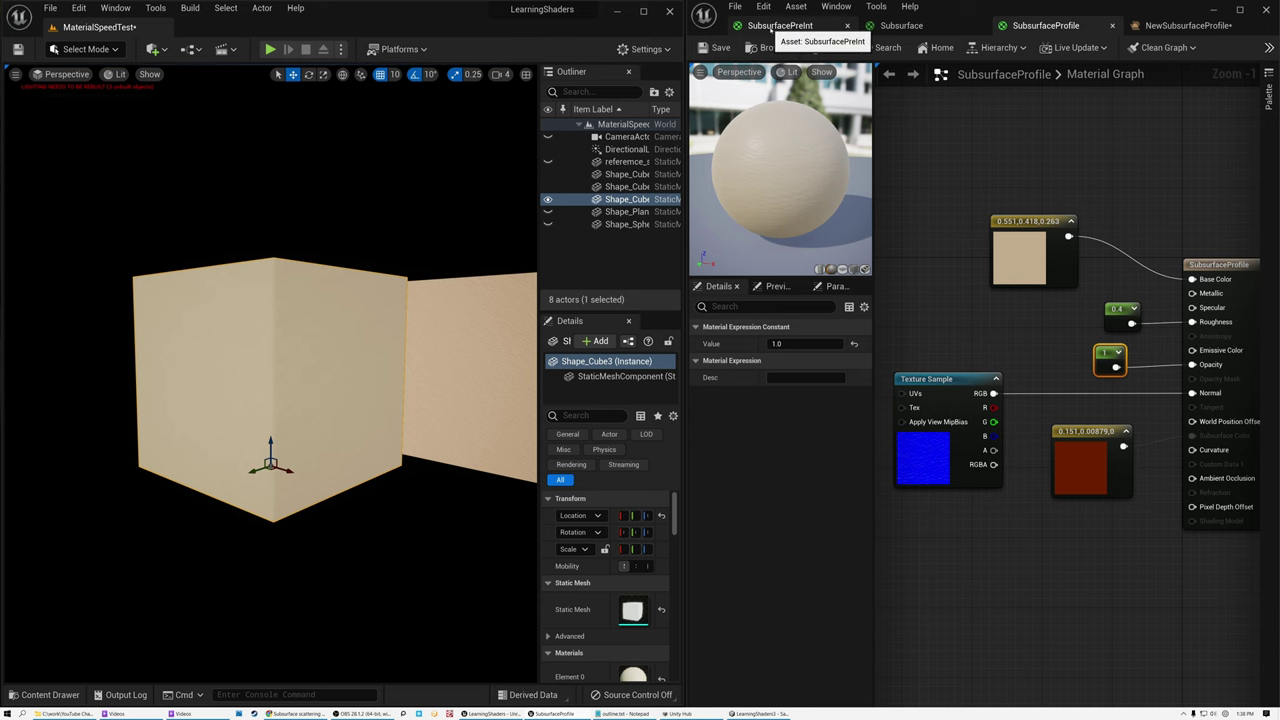
Step: Check the Opacity constants in the SubsurfacePreInt and Subsurface materials, and return to the SubsurfaceProfile graph
{"action": "left_click", "coordinate": [771, 26]}
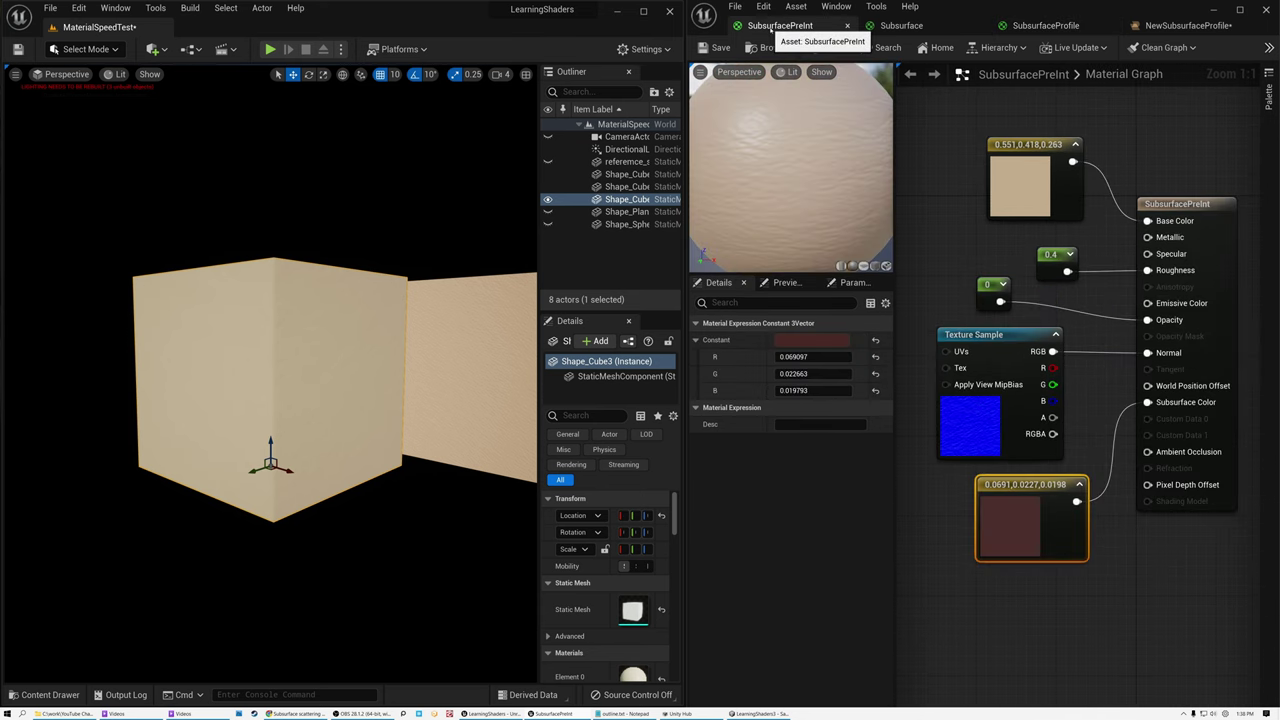
{"action": "left_click", "coordinate": [980, 285]}
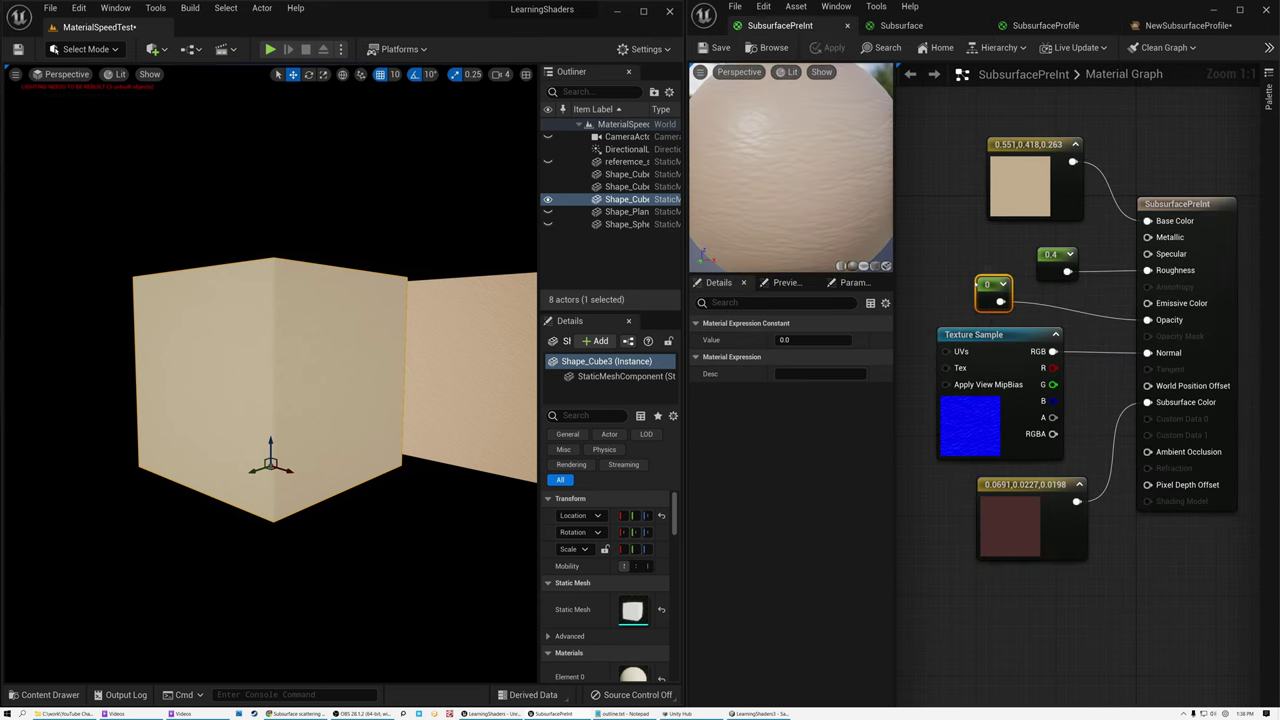
{"action": "left_click", "coordinate": [901, 26]}
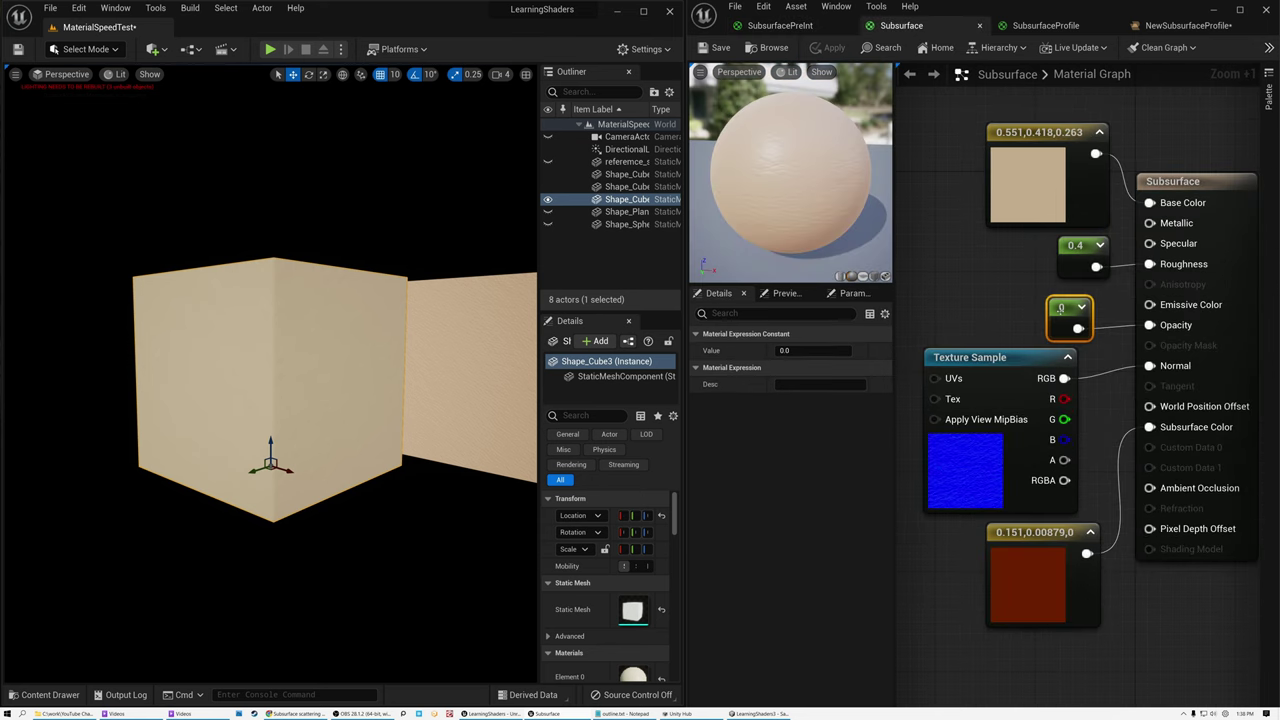
{"action": "left_click", "coordinate": [1045, 25]}
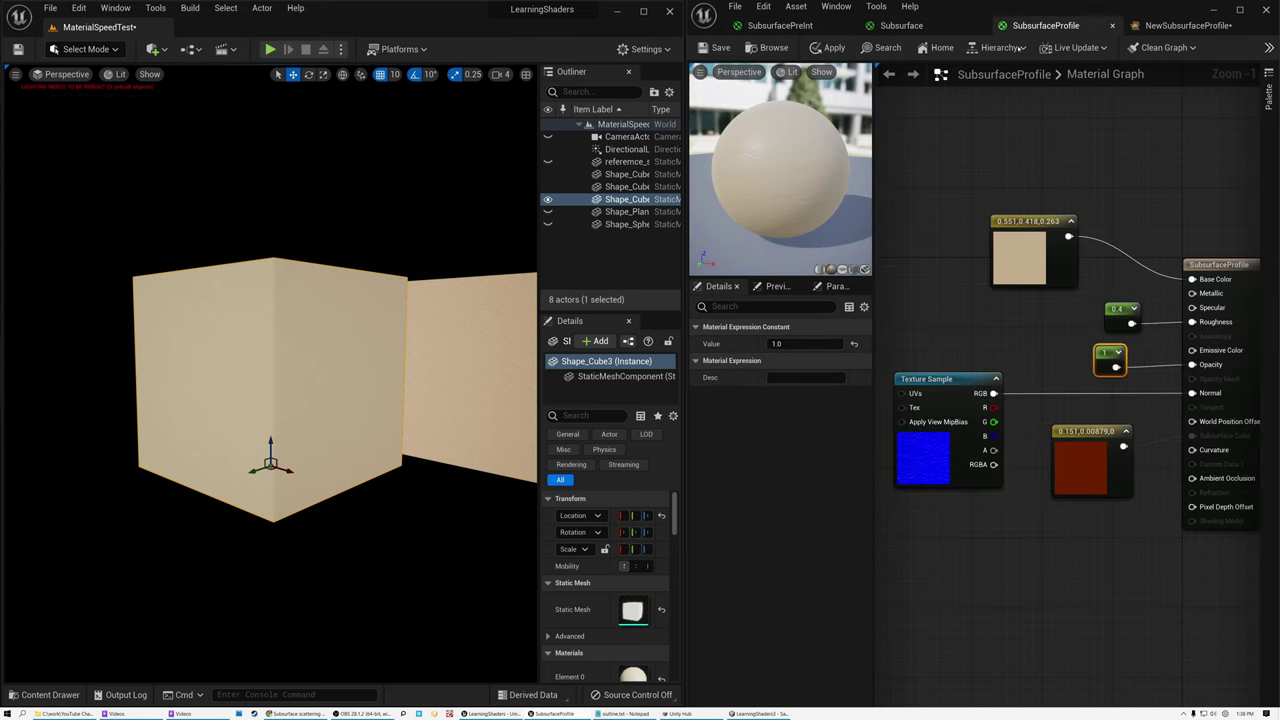
Step: Examine Shape_Cube3's lit corner up close alongside the Opacity constant in the SubsurfaceProfile material graph
{"action": "left_click_drag", "start_coordinate": [312, 376], "coordinate": [278, 377], "text": "alt"}
{"action": "right_click_drag", "start_coordinate": [312, 376], "coordinate": [322, 378], "text": "alt"}
{"action": "left_click_drag", "start_coordinate": [293, 383], "coordinate": [318, 366], "text": "alt"}
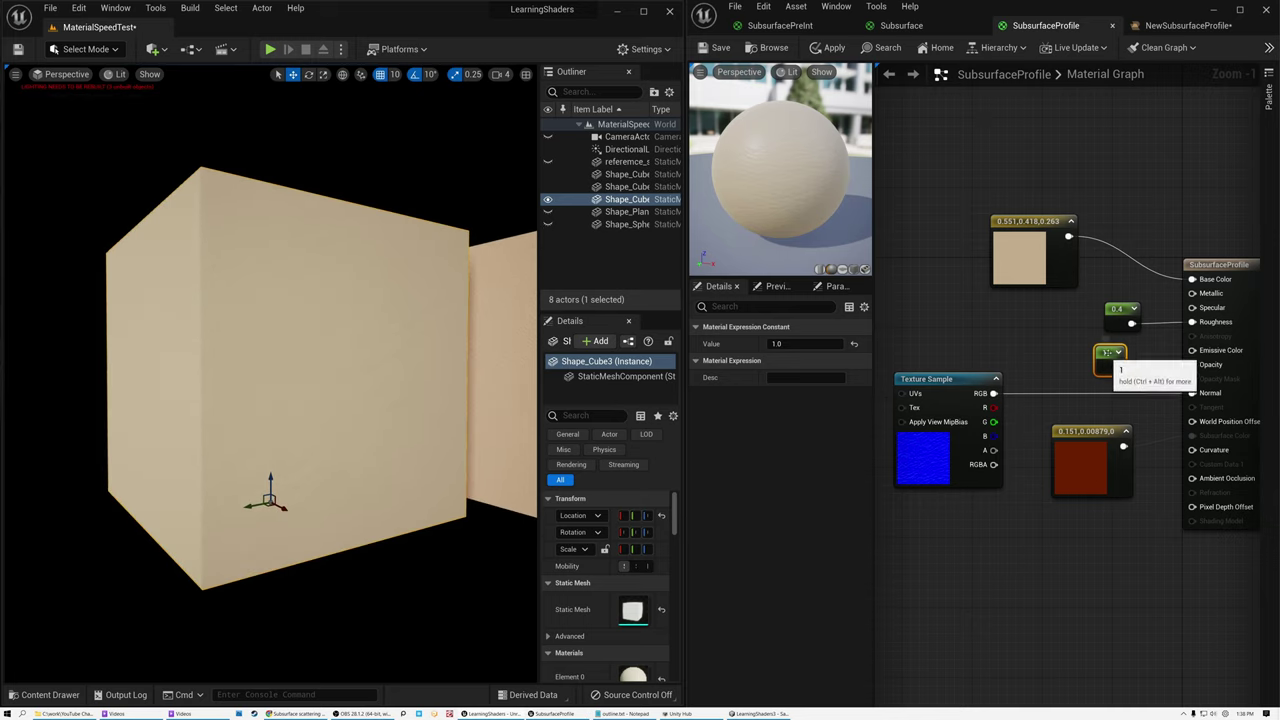
{"action": "scroll", "coordinate": [1112, 354], "scroll_direction": "up", "scroll_amount": 1}
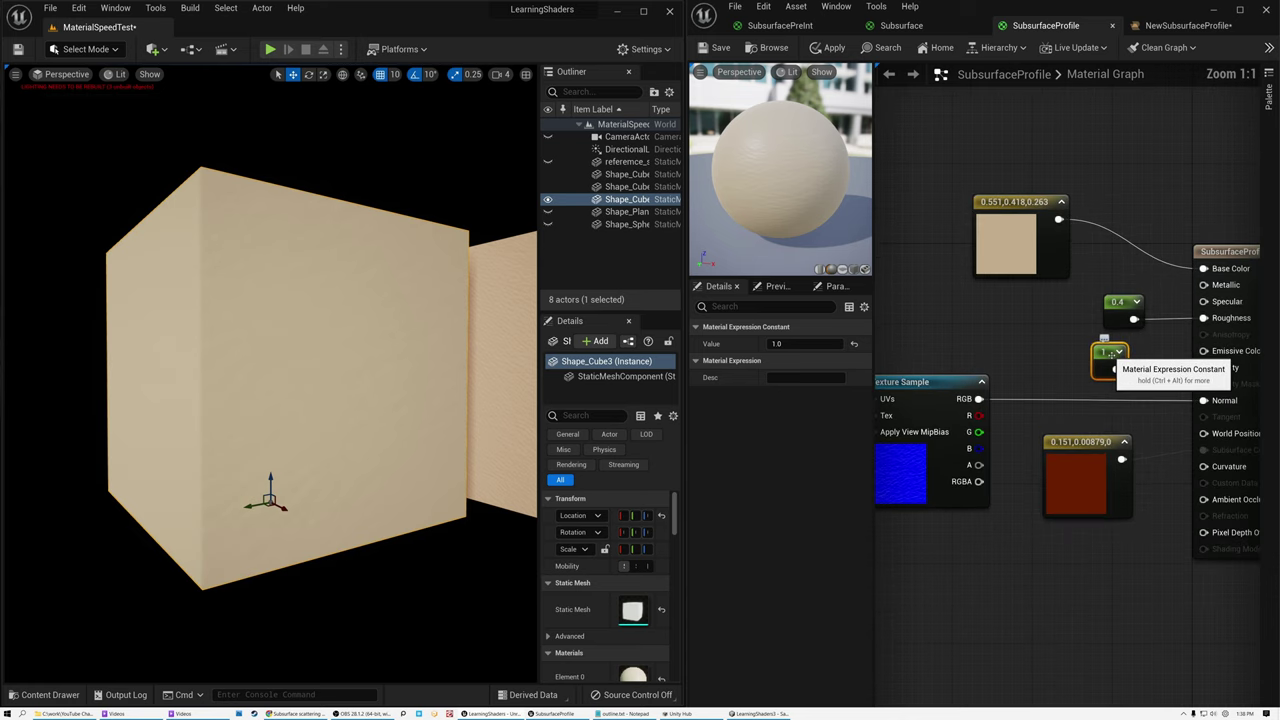
{"action": "scroll", "coordinate": [1104, 338], "scroll_direction": "down", "scroll_amount": 3}
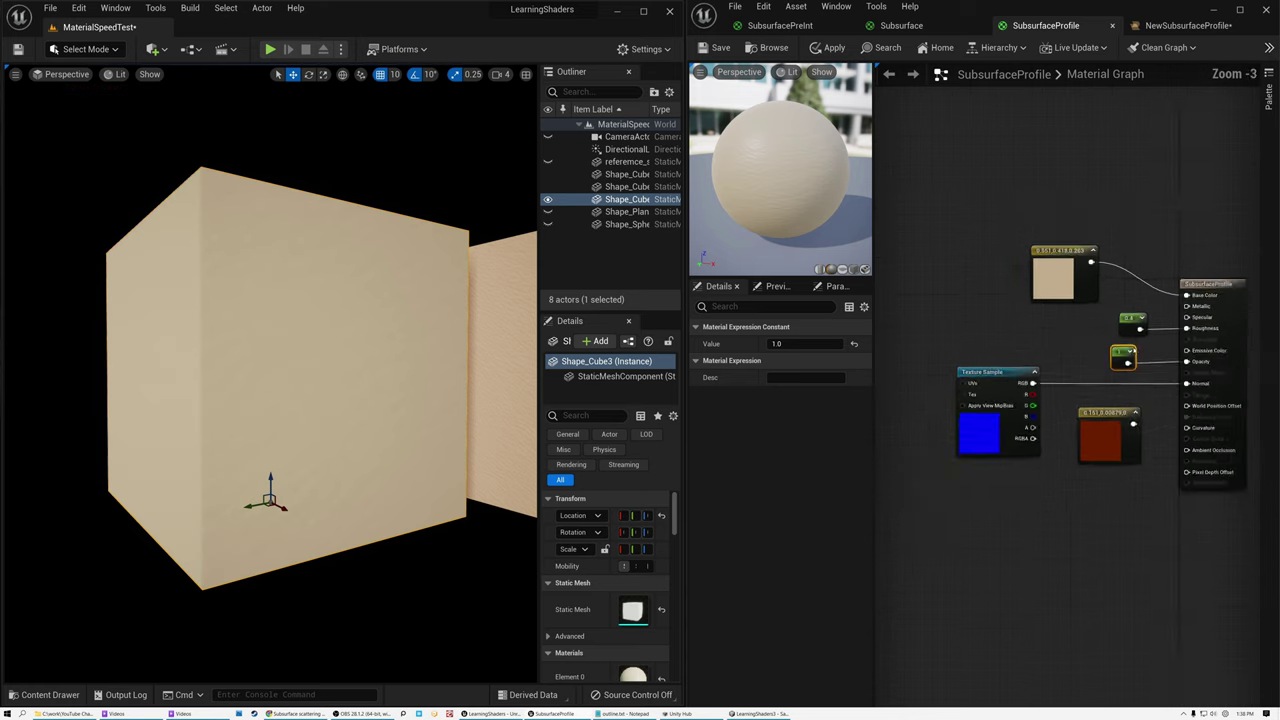
{"action": "scroll", "coordinate": [1182, 313], "scroll_direction": "up", "scroll_amount": 1}
{"action": "scroll", "coordinate": [1150, 345], "scroll_direction": "up", "scroll_amount": 2}
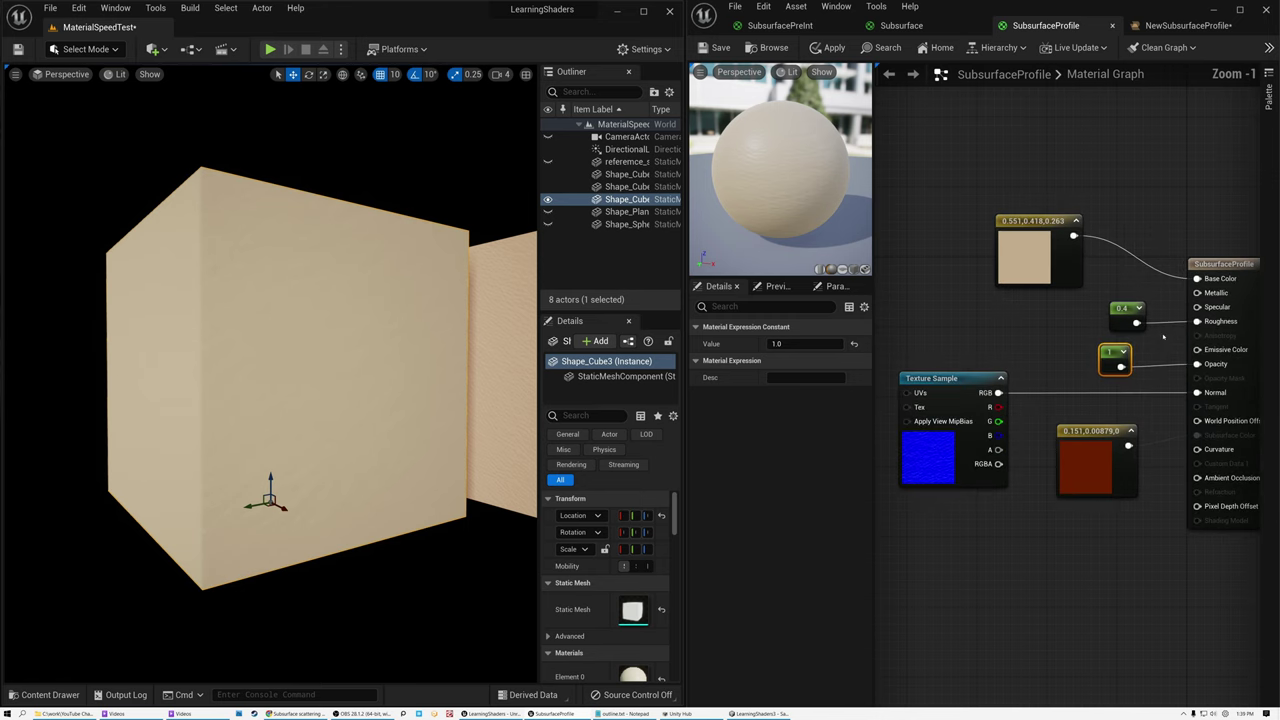
Step: Set the SubsurfaceProfile material's Opacity constant to 0, save the material, and examine Shape_Cube3's surface from several angles
{"action": "left_click", "coordinate": [786, 343]}
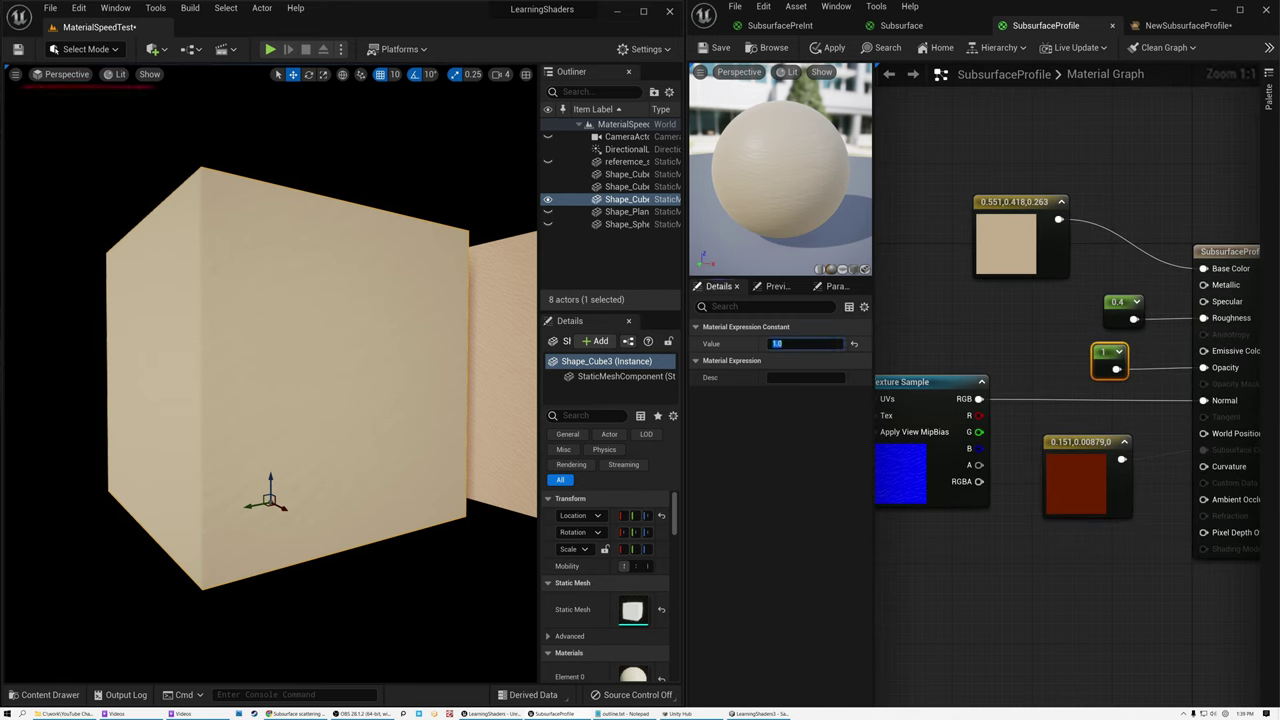
{"action": "type", "text": "0"}
{"action": "key", "text": "Return"}
{"action": "left_click", "coordinate": [709, 48]}
{"action": "left_click_drag", "start_coordinate": [383, 366], "coordinate": [336, 358], "text": "alt"}
{"action": "scroll", "coordinate": [357, 362], "scroll_direction": "up", "scroll_amount": 3}
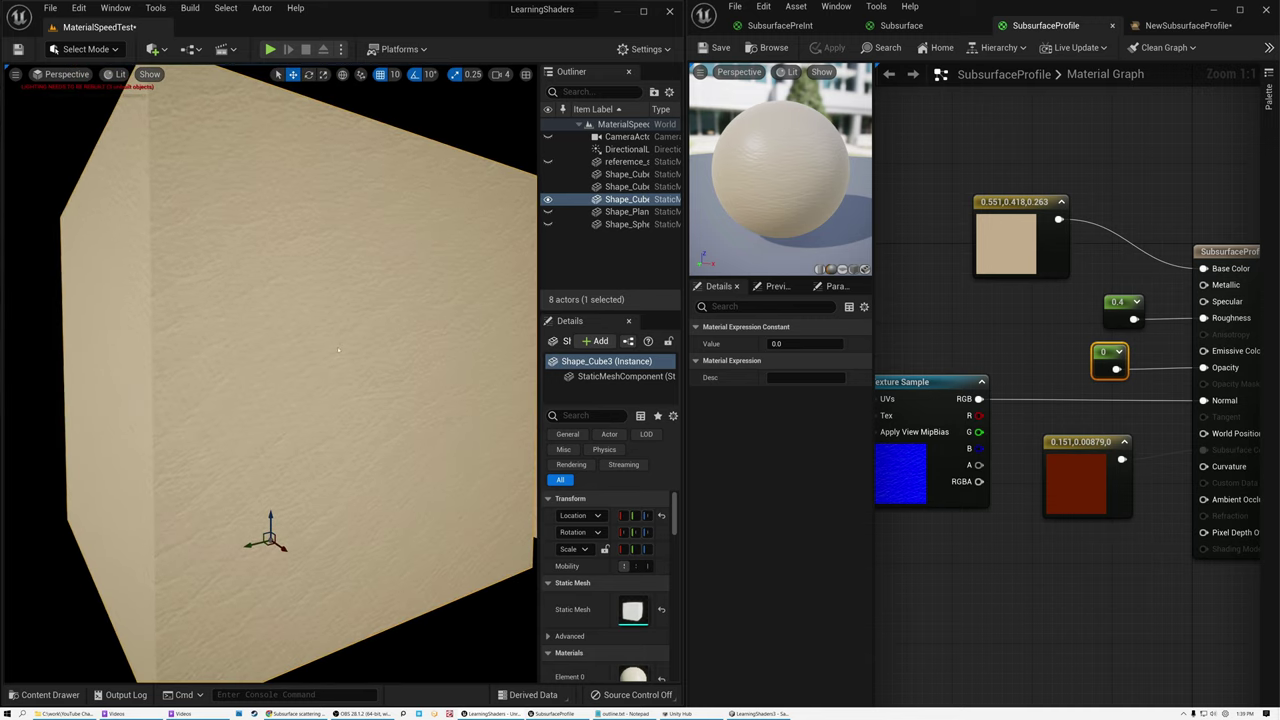
{"action": "right_click_drag", "start_coordinate": [313, 290], "coordinate": [304, 371]}
{"action": "left_click_drag", "start_coordinate": [304, 371], "coordinate": [400, 368], "text": "alt"}
{"action": "right_click_drag", "start_coordinate": [258, 375], "coordinate": [258, 425]}
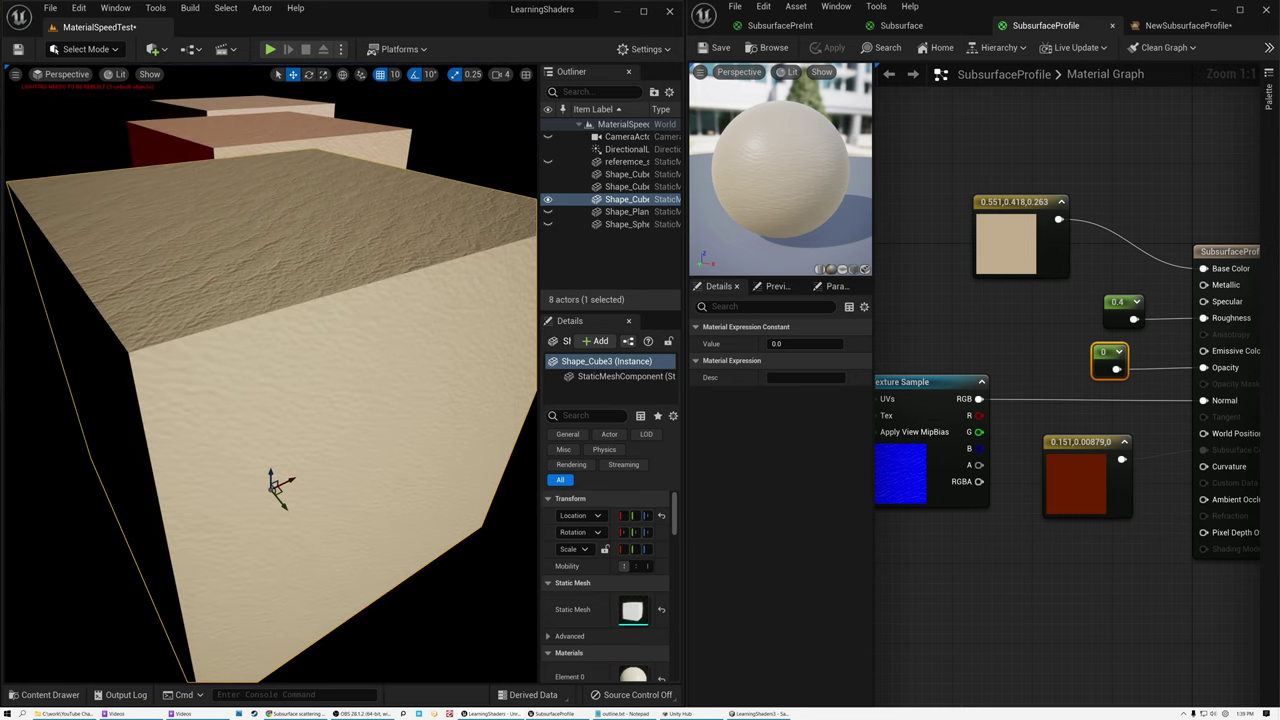
Step: Set the SubsurfaceProfile material's Opacity constant to 1 and save the material
{"action": "left_click", "coordinate": [790, 343]}
{"action": "type", "text": "1"}
{"action": "key", "text": "Return"}
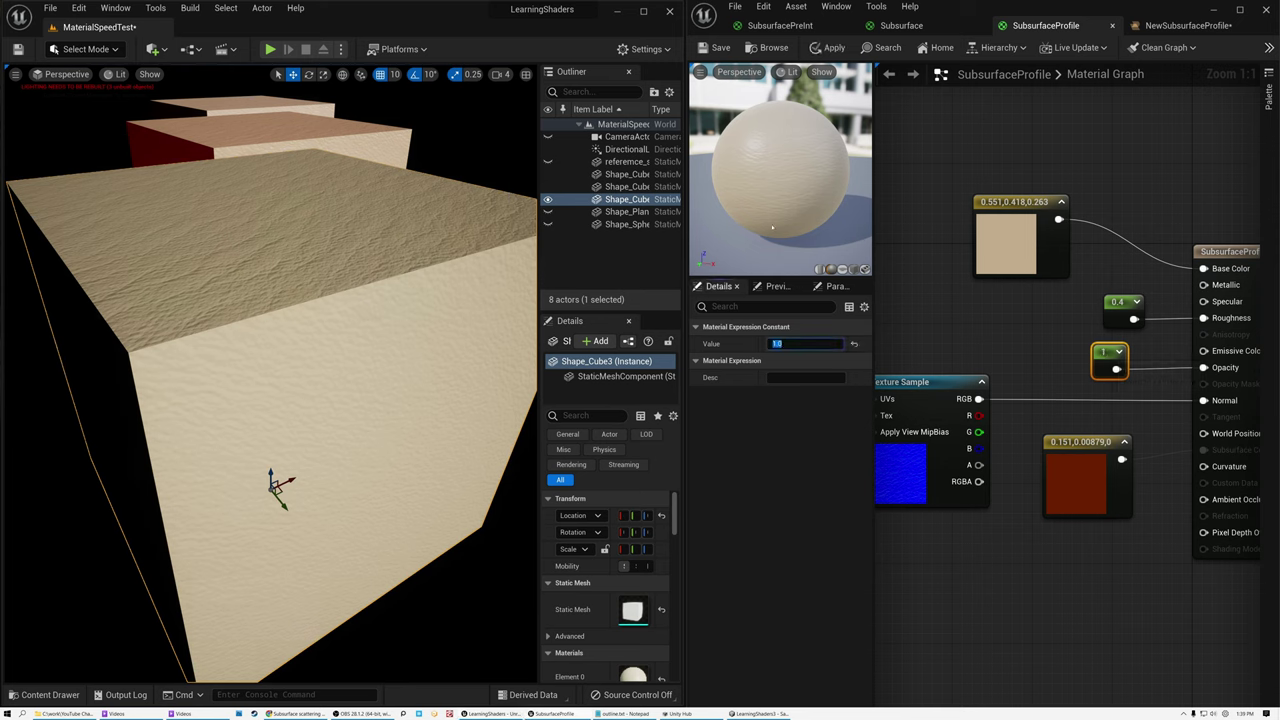
{"action": "left_click", "coordinate": [720, 50]}
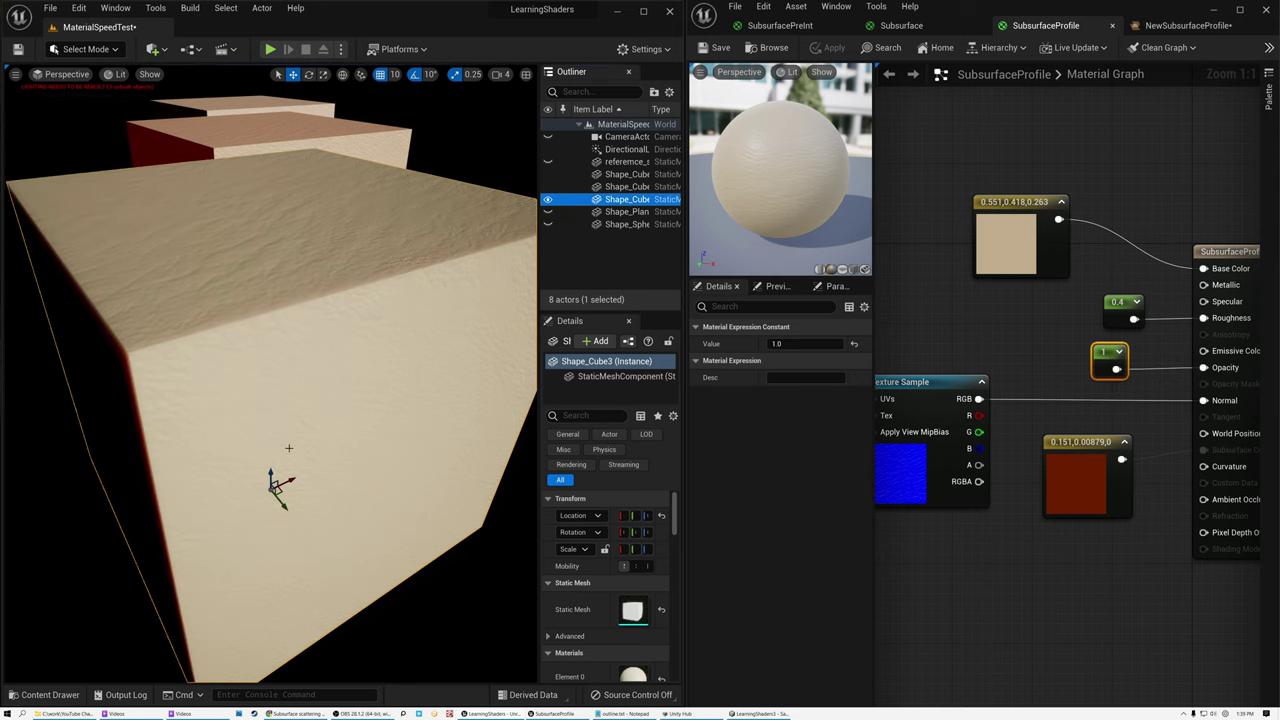
Step: View Shape_Cube3's lit faces and corner, and move the Opacity constant node farther from the material output
{"action": "left_click_drag", "start_coordinate": [319, 452], "coordinate": [395, 380], "text": "alt"}
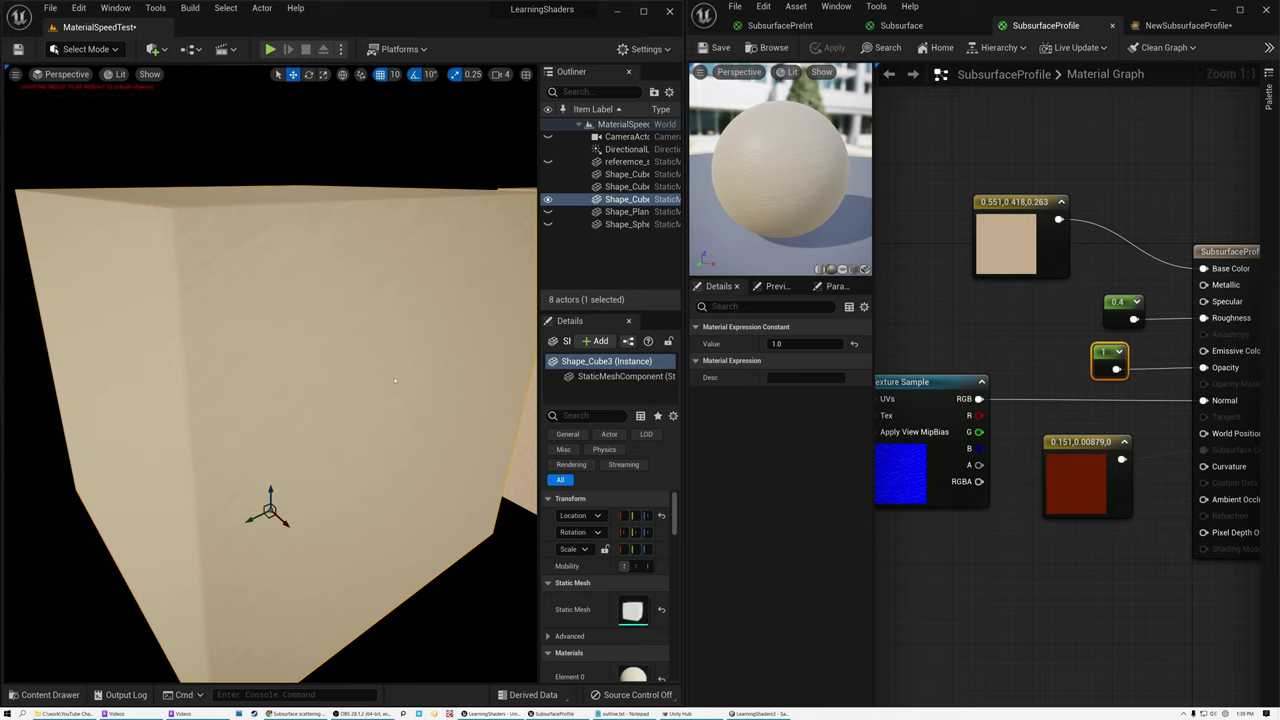
{"action": "scroll", "coordinate": [377, 367], "scroll_direction": "down", "scroll_amount": 3}
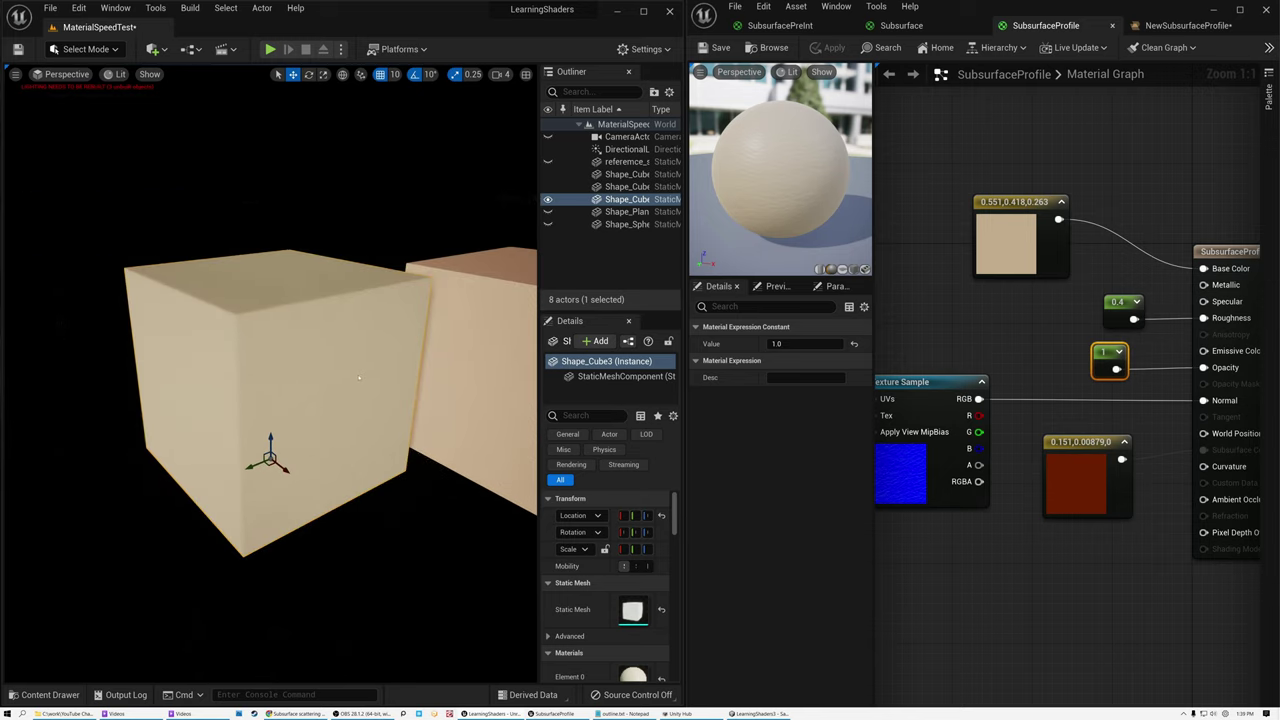
{"action": "left_click_drag", "start_coordinate": [377, 367], "coordinate": [328, 320], "text": "alt"}
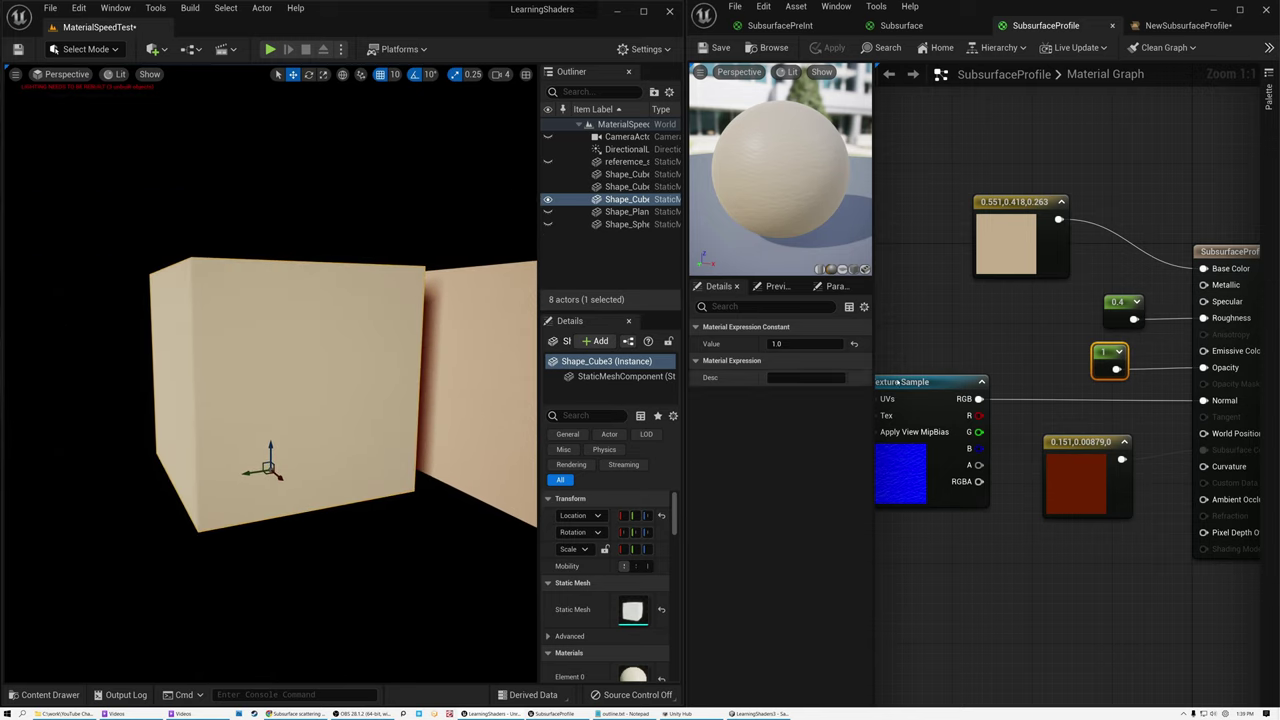
{"action": "left_click_drag", "start_coordinate": [1104, 372], "coordinate": [1025, 342]}
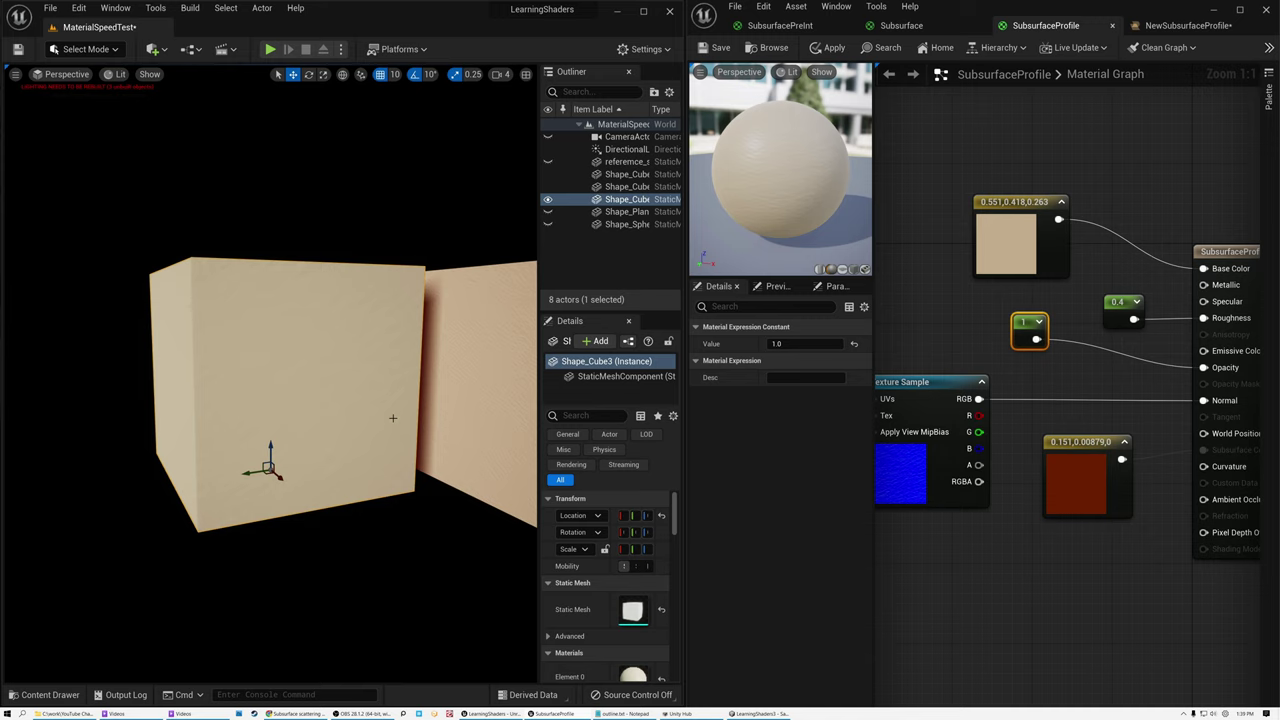
{"action": "right_click_drag", "start_coordinate": [270, 390], "coordinate": [325, 395]}
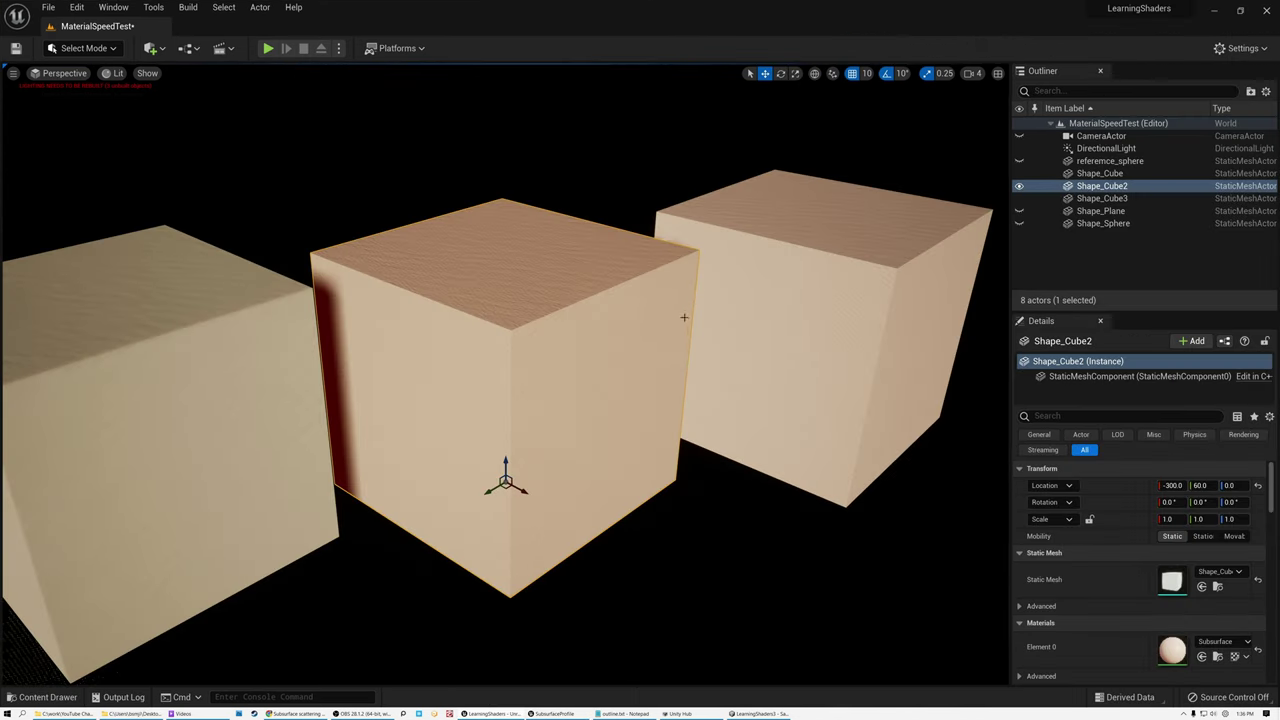
Step: Compare the three cubes side by side, selecting Shape_Cube and Shape_Cube2 to inspect their faces
{"action": "key", "text": "Right"}
{"action": "mouse_move", "coordinate": [505, 380]}
{"action": "right_mouse_down"}
{"action": "mouse_move", "coordinate": [610, 375]}
{"action": "mouse_move", "coordinate": [465, 378]}
{"action": "mouse_move", "coordinate": [495, 390]}
{"action": "right_mouse_up"}
{"action": "key", "text": "Left"}
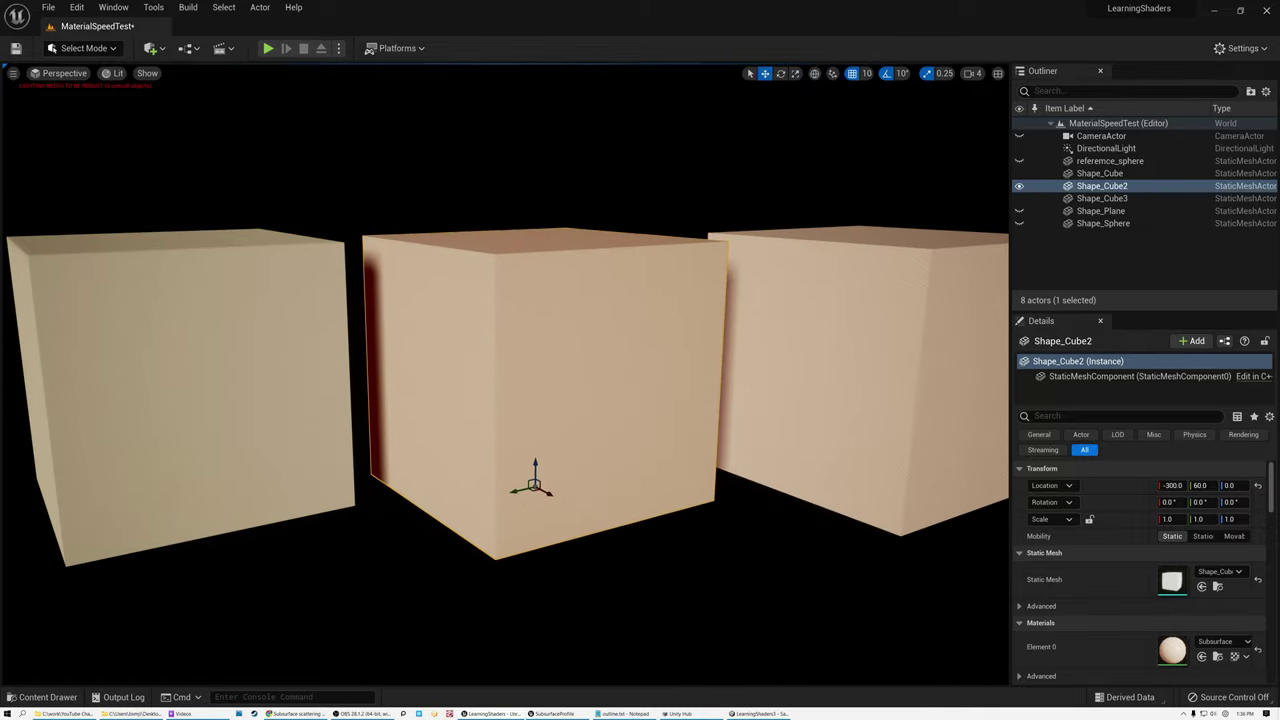
{"action": "key", "text": "Right"}
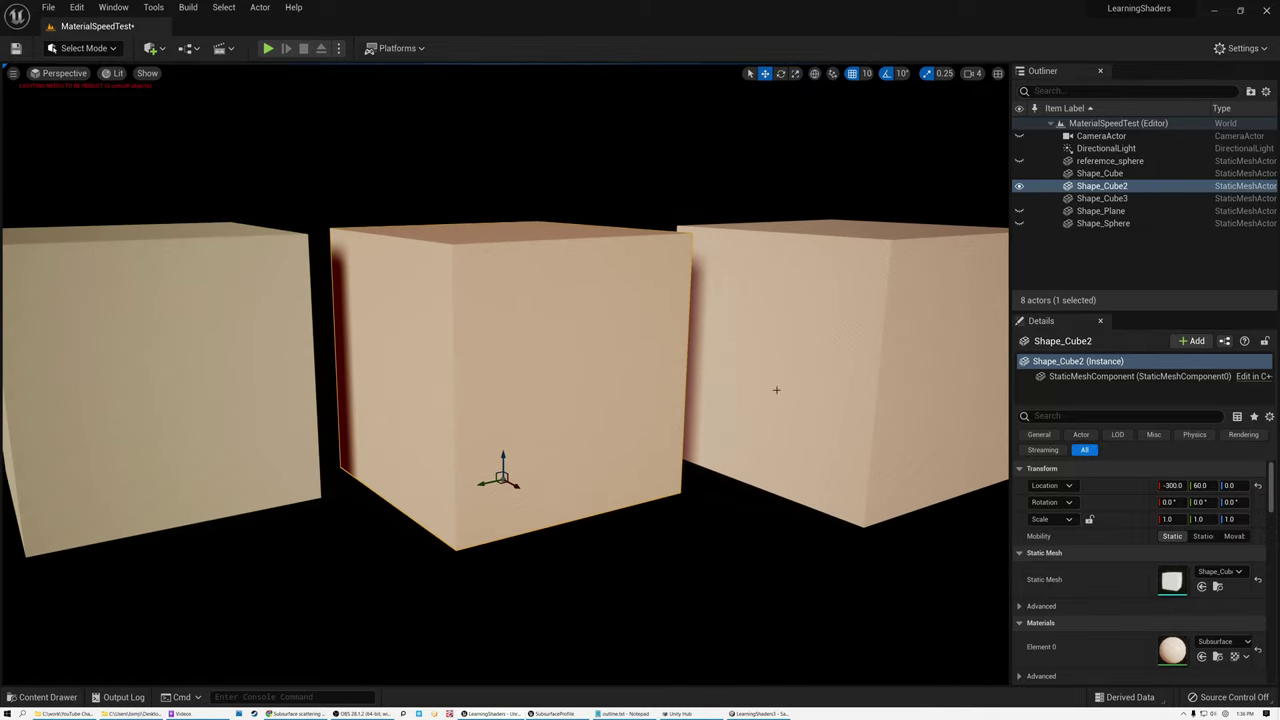
{"action": "left_click", "coordinate": [853, 345]}
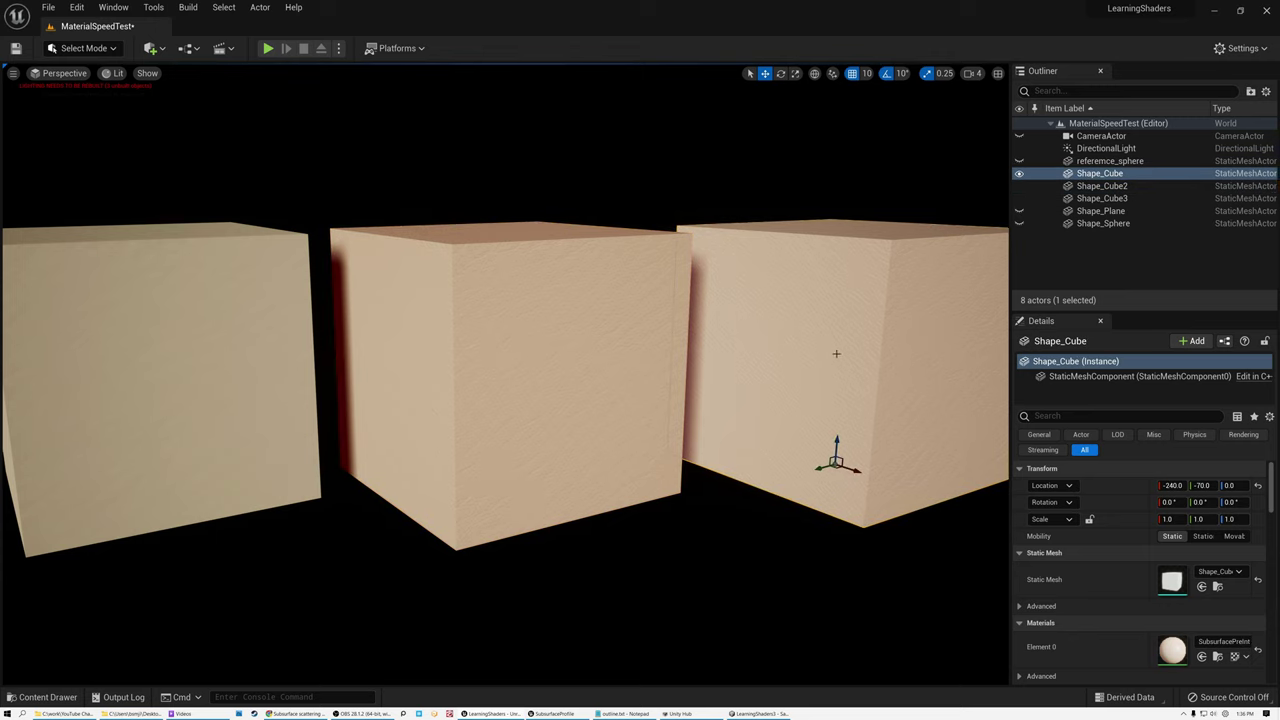
{"action": "left_click", "coordinate": [502, 360]}
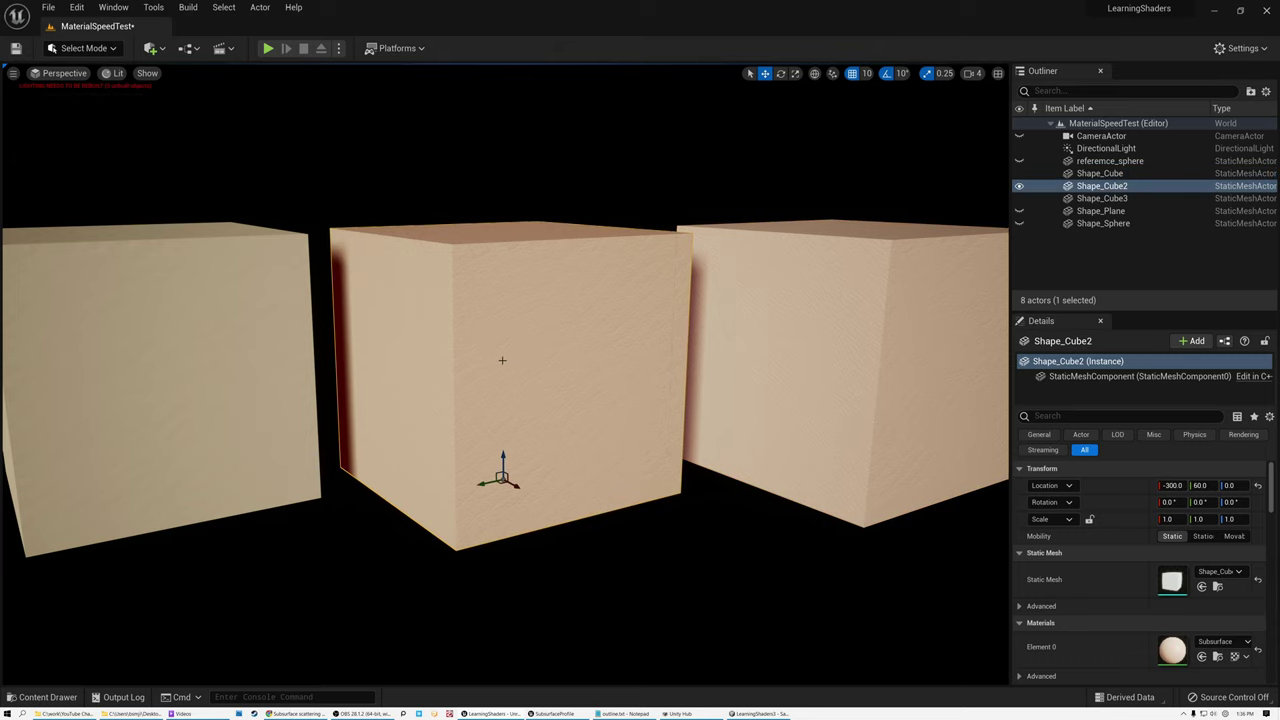
{"action": "mouse_move", "coordinate": [502, 360]}
{"action": "left_mouse_down", "text": "alt"}
{"action": "mouse_move", "coordinate": [350, 425]}
{"action": "mouse_move", "coordinate": [200, 385]}
{"action": "mouse_move", "coordinate": [200, 335]}
{"action": "mouse_move", "coordinate": [195, 380]}
{"action": "mouse_move", "coordinate": [495, 362]}
{"action": "left_mouse_up", "text": "alt"}
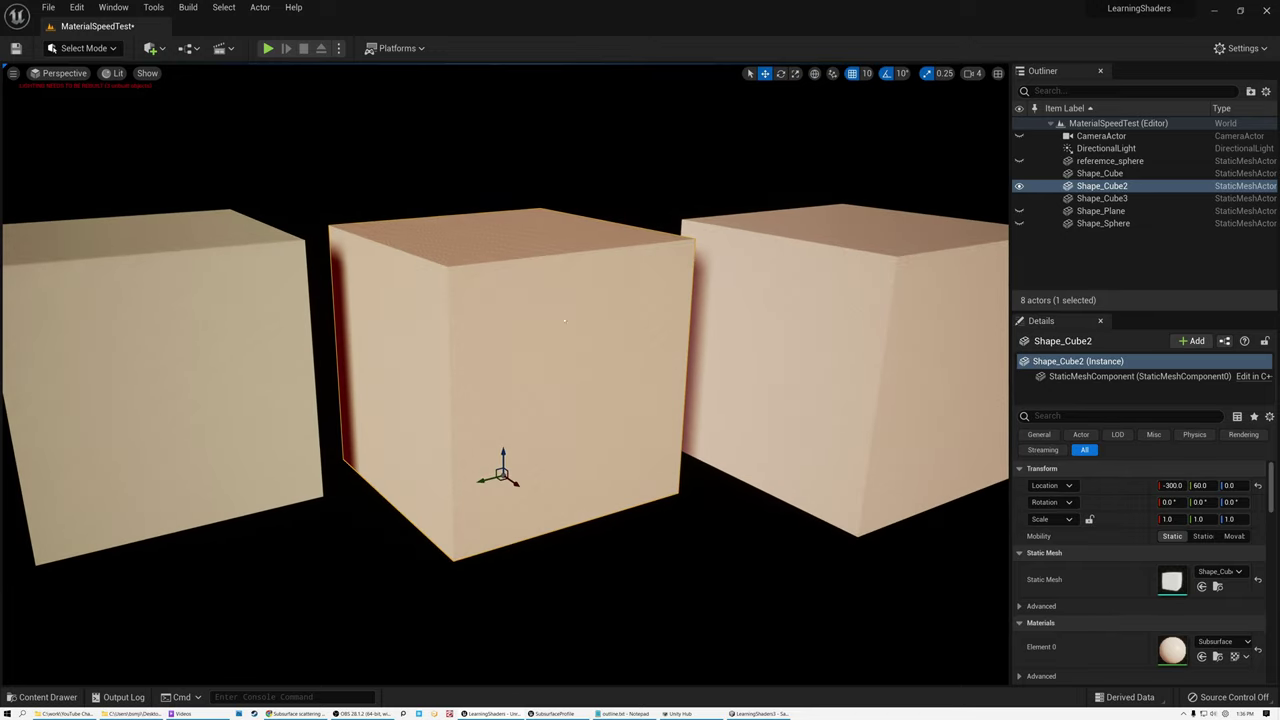
Step: Select and frame Shape_Cube3, and examine its surface detail up close around the corner
{"action": "left_click", "coordinate": [156, 321]}
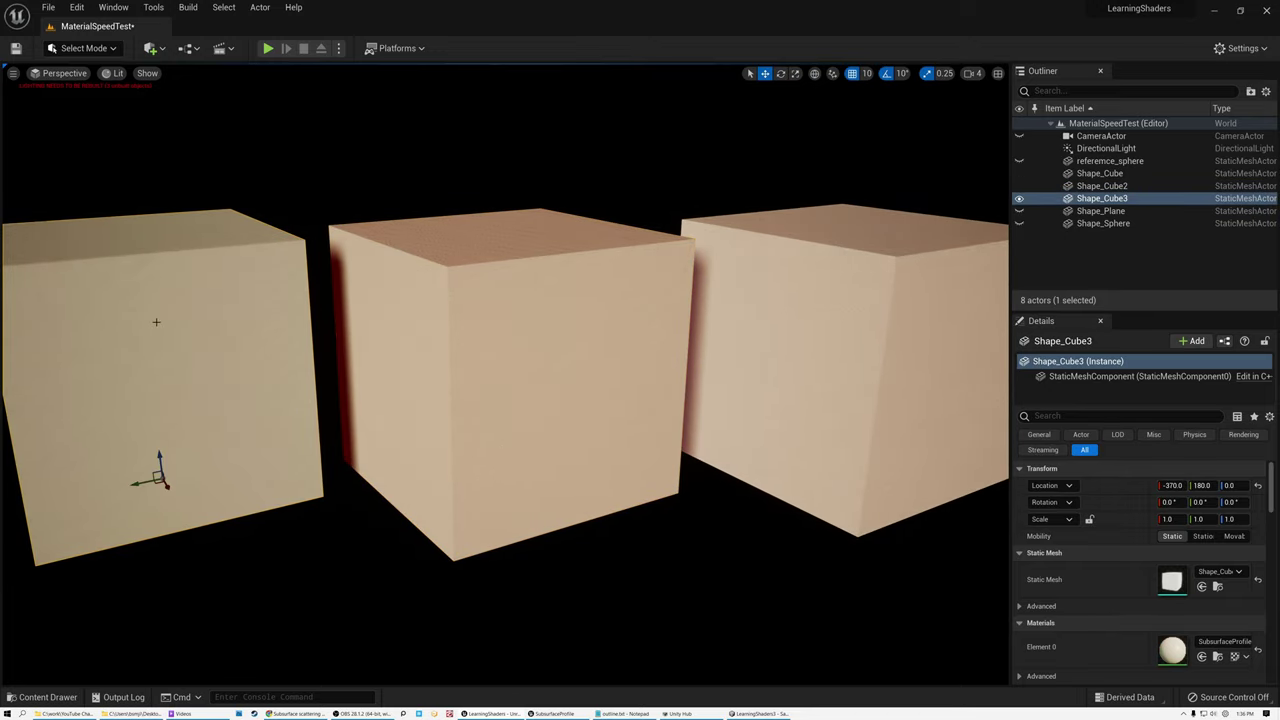
{"action": "key", "text": "f"}
{"action": "left_click_drag", "start_coordinate": [286, 357], "coordinate": [651, 388], "text": "alt"}
{"action": "scroll", "coordinate": [474, 380], "scroll_direction": "up", "scroll_amount": 3}
{"action": "left_click_drag", "start_coordinate": [495, 390], "coordinate": [521, 378], "text": "alt"}
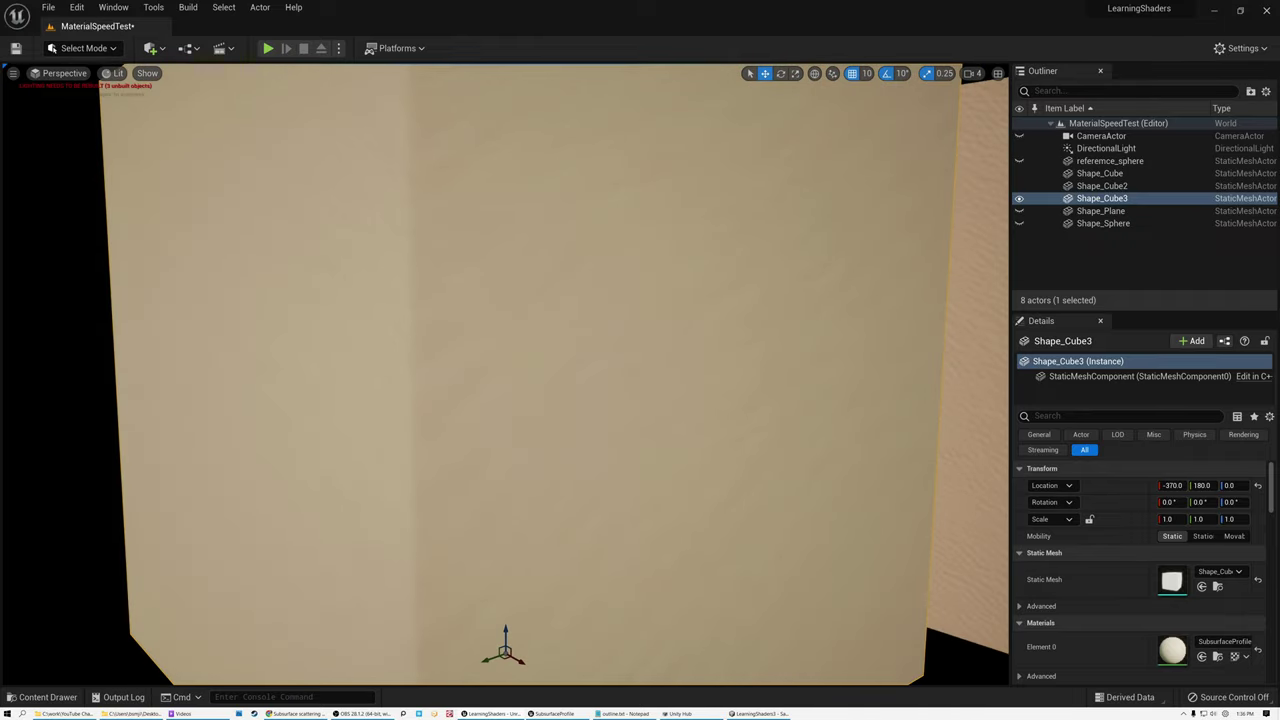
Step: Select and frame Shape_Cube2, and compare it with the neighbouring cubes in one overview
{"action": "scroll", "coordinate": [521, 378], "scroll_direction": "down", "scroll_amount": 5}
{"action": "left_click", "coordinate": [749, 337]}
{"action": "key", "text": "f"}
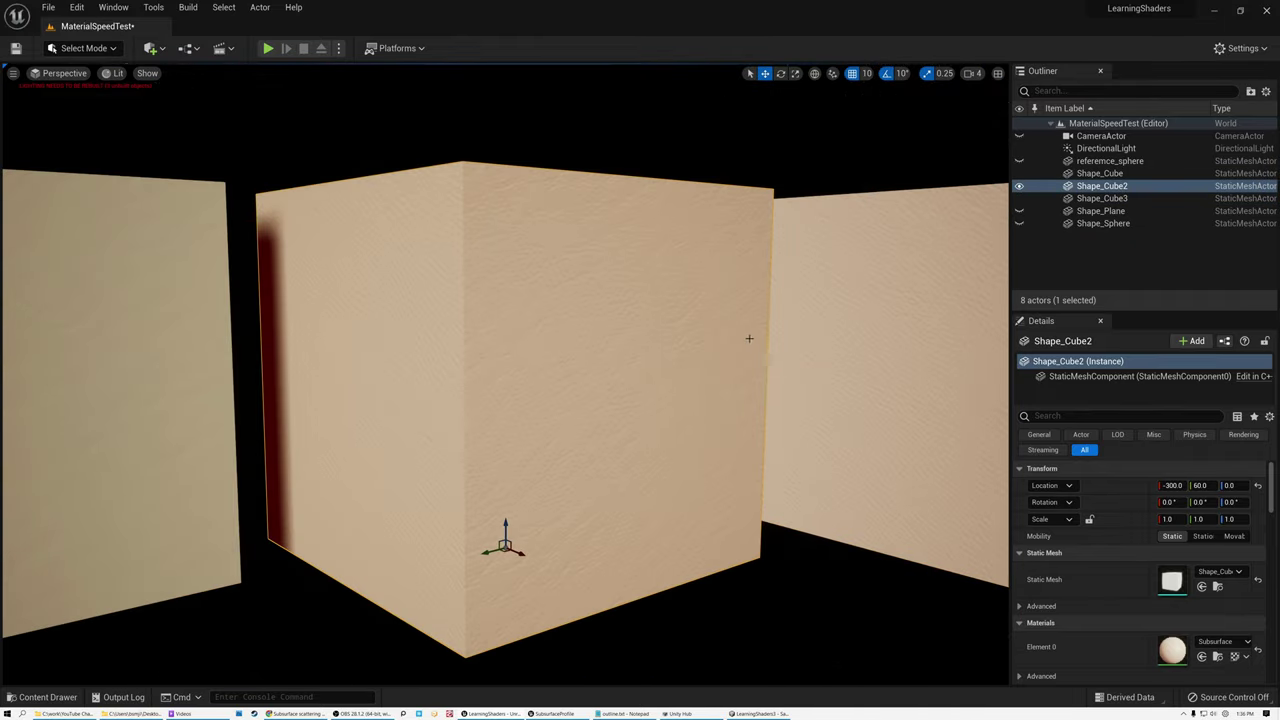
{"action": "scroll", "coordinate": [595, 348], "scroll_direction": "down", "scroll_amount": 6}
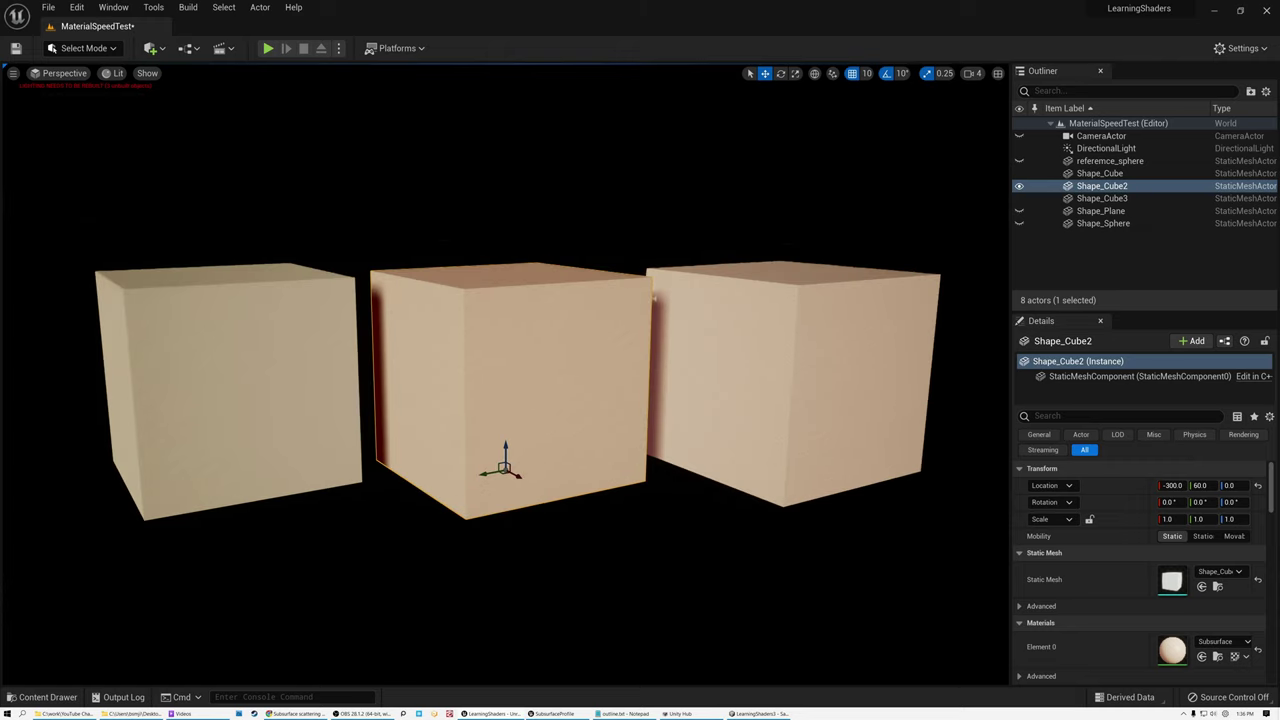
{"action": "left_click_drag", "start_coordinate": [657, 291], "coordinate": [643, 291], "text": "alt"}
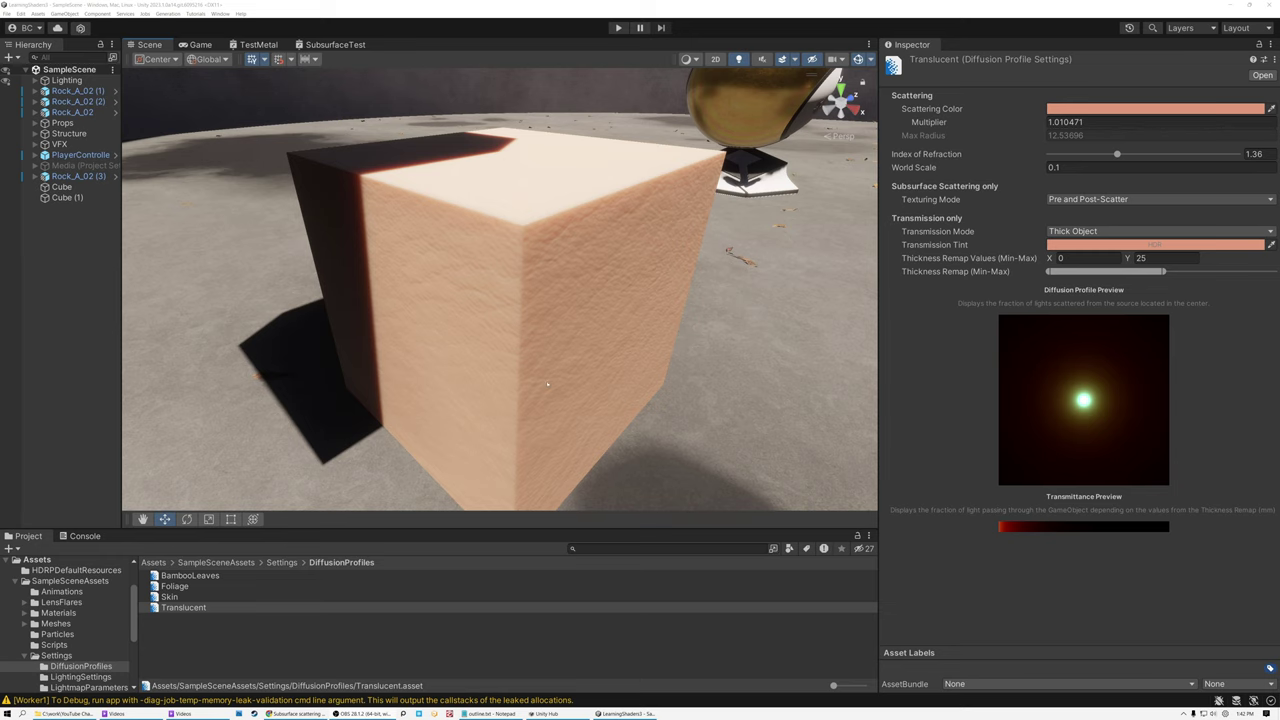
Step: Switch to Unity and examine the skin-coloured cube's surface and shadow edge up close in the SampleScene
{"action": "left_click_drag", "start_coordinate": [515, 382], "coordinate": [525, 351], "text": "alt"}
{"action": "right_click_drag", "start_coordinate": [524, 351], "coordinate": [572, 376]}
{"action": "left_click_drag", "start_coordinate": [565, 390], "coordinate": [562, 398], "text": "alt"}
{"action": "right_click_drag", "start_coordinate": [562, 398], "coordinate": [478, 381]}
{"action": "scroll", "coordinate": [425, 352], "scroll_direction": "up", "scroll_amount": 2}
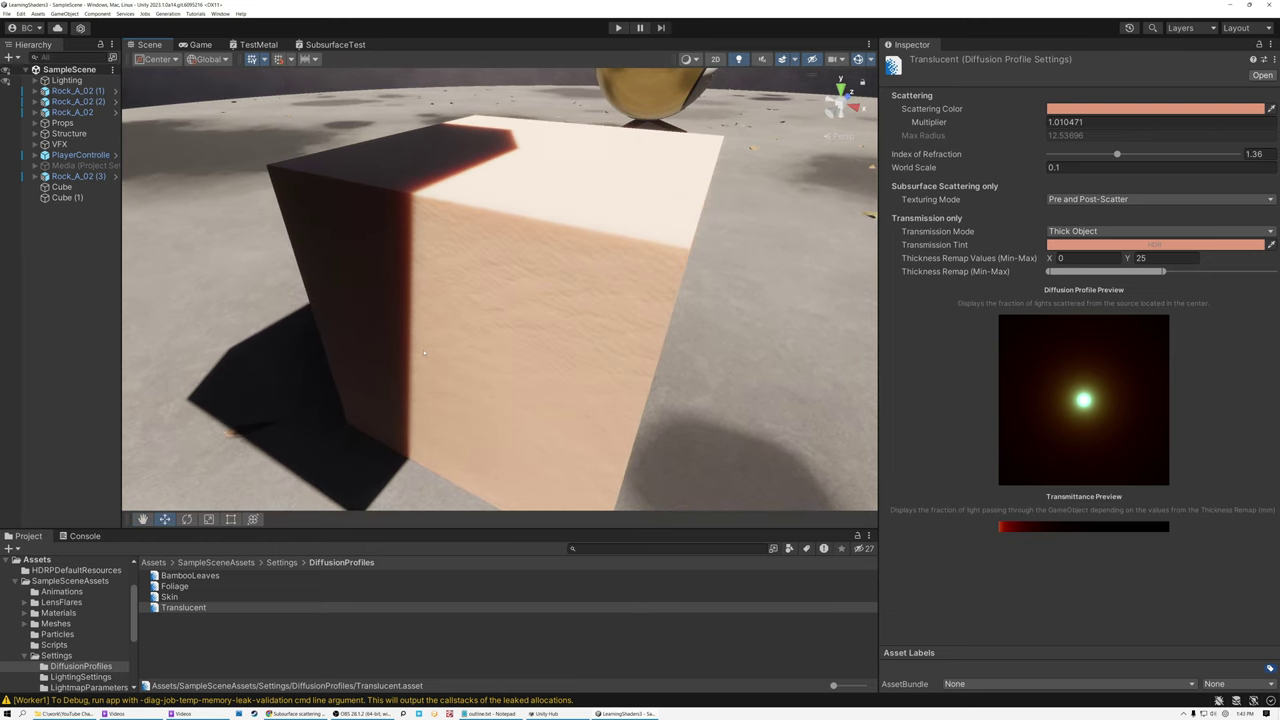
{"action": "scroll", "coordinate": [425, 352], "scroll_direction": "up", "scroll_amount": 6}
{"action": "mouse_move", "coordinate": [426, 355]}
{"action": "right_mouse_down"}
{"action": "mouse_move", "coordinate": [445, 343]}
{"action": "mouse_move", "coordinate": [418, 333]}
{"action": "right_mouse_up"}
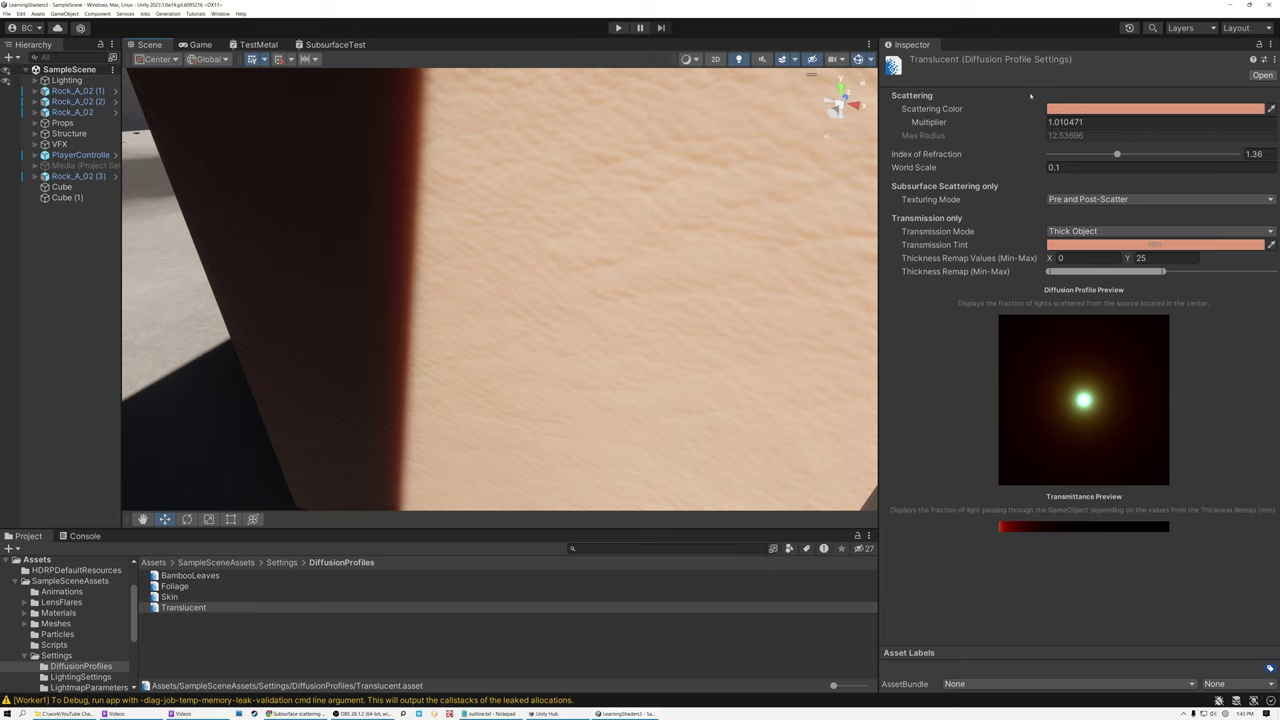
Step: Try World Scale values of 2 and 5 on the Translucent diffusion profile, and view the cube's shadow edge
{"action": "left_click", "coordinate": [1072, 168]}
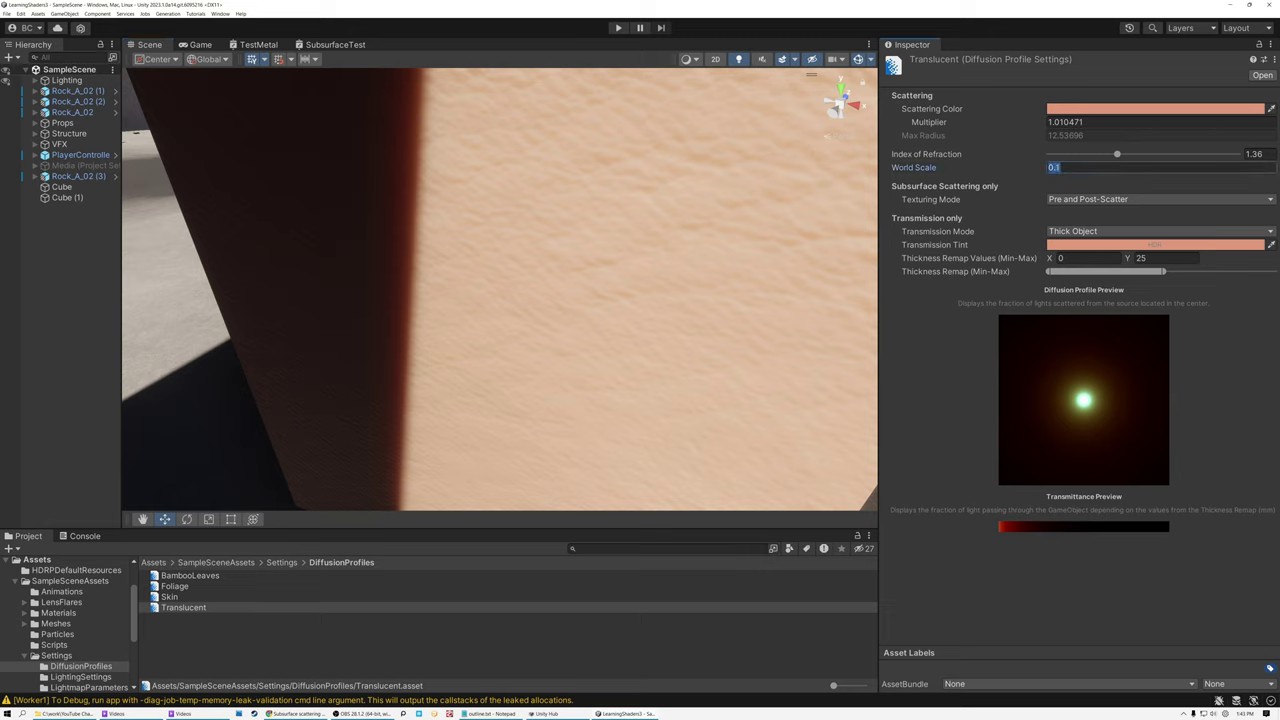
{"action": "type", "text": "2"}
{"action": "key", "text": "Return"}
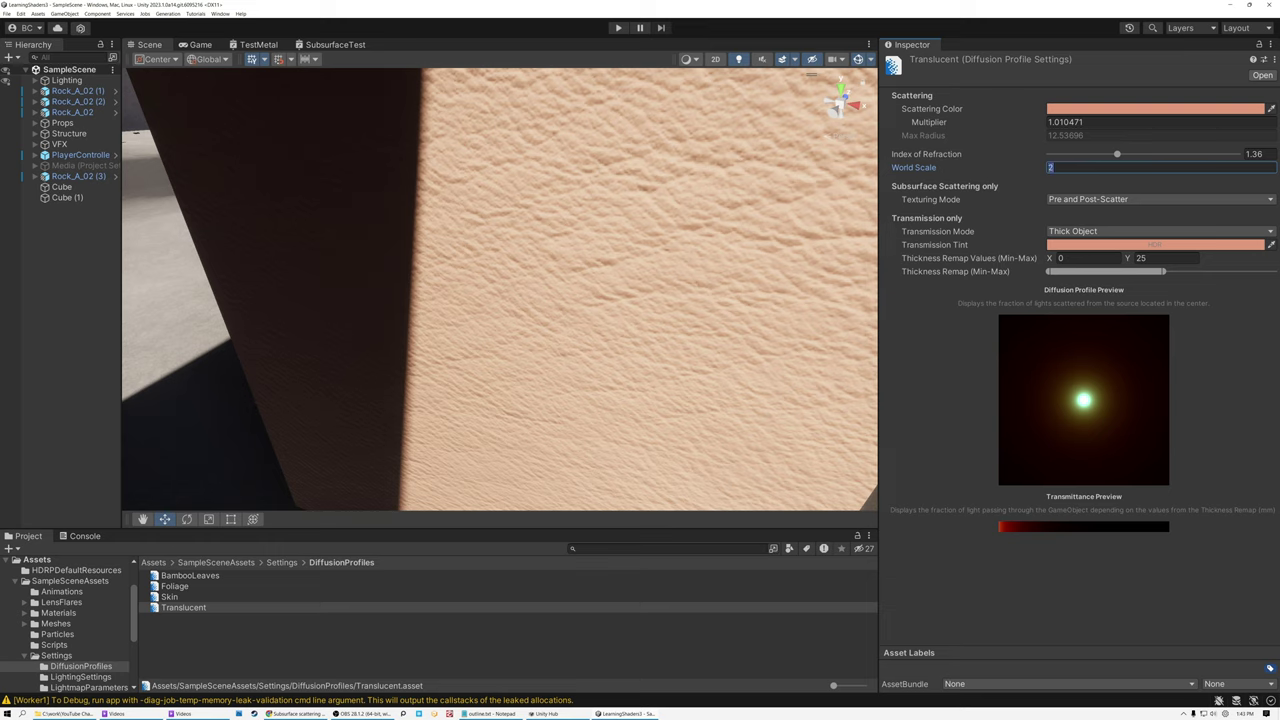
{"action": "type", "text": "5"}
{"action": "key", "text": "Return"}
{"action": "right_click_drag", "start_coordinate": [630, 327], "coordinate": [666, 292]}
Step: Set the Translucent diffusion profile's World Scale to 0.1 and view the cube's shadow edge
{"action": "left_click", "coordinate": [1056, 167]}
{"action": "type", "text": "0.1"}
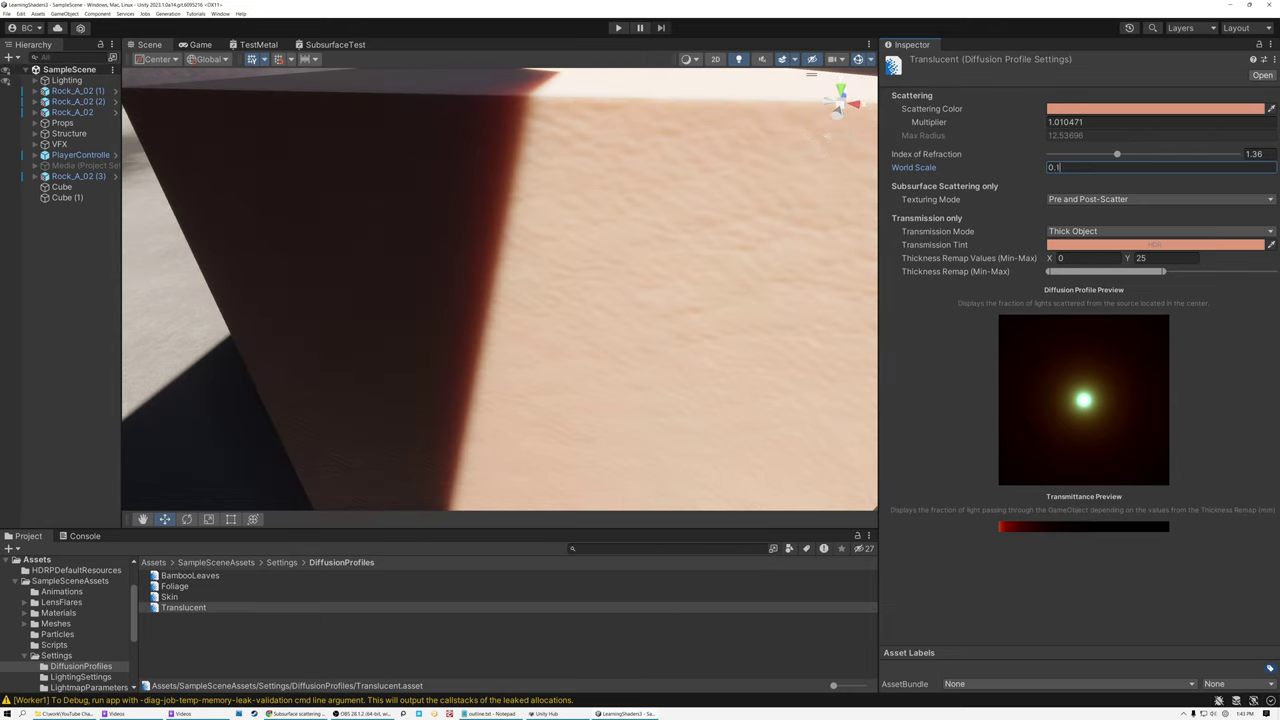
{"action": "right_click_drag", "start_coordinate": [514, 320], "coordinate": [527, 274]}
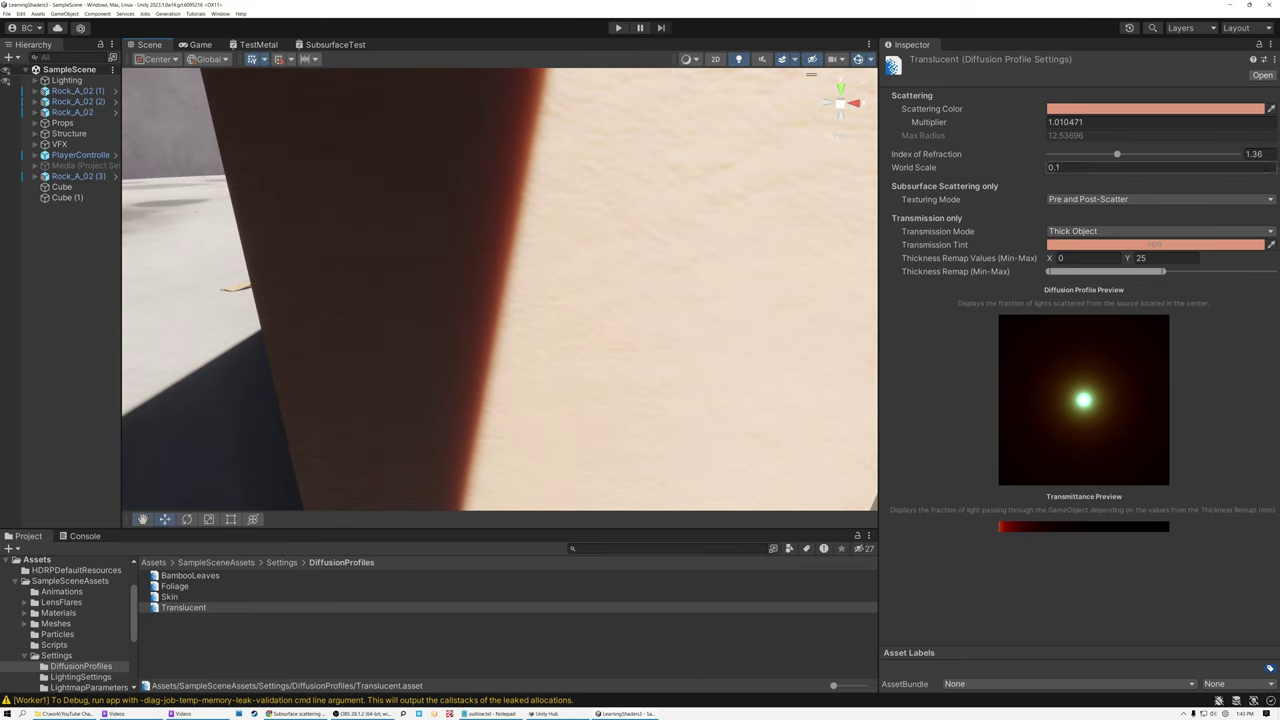
Step: Set the Translucent diffusion profile's World Scale to 0.01 and inspect the scattering along the cube's shadow edge
{"action": "left_click", "coordinate": [1078, 168]}
{"action": "type", "text": "0.01"}
{"action": "left_click_drag", "start_coordinate": [571, 322], "coordinate": [553, 288], "text": "alt"}
{"action": "scroll", "coordinate": [561, 353], "scroll_direction": "down", "scroll_amount": 2}
{"action": "right_click_drag", "start_coordinate": [552, 289], "coordinate": [586, 304]}
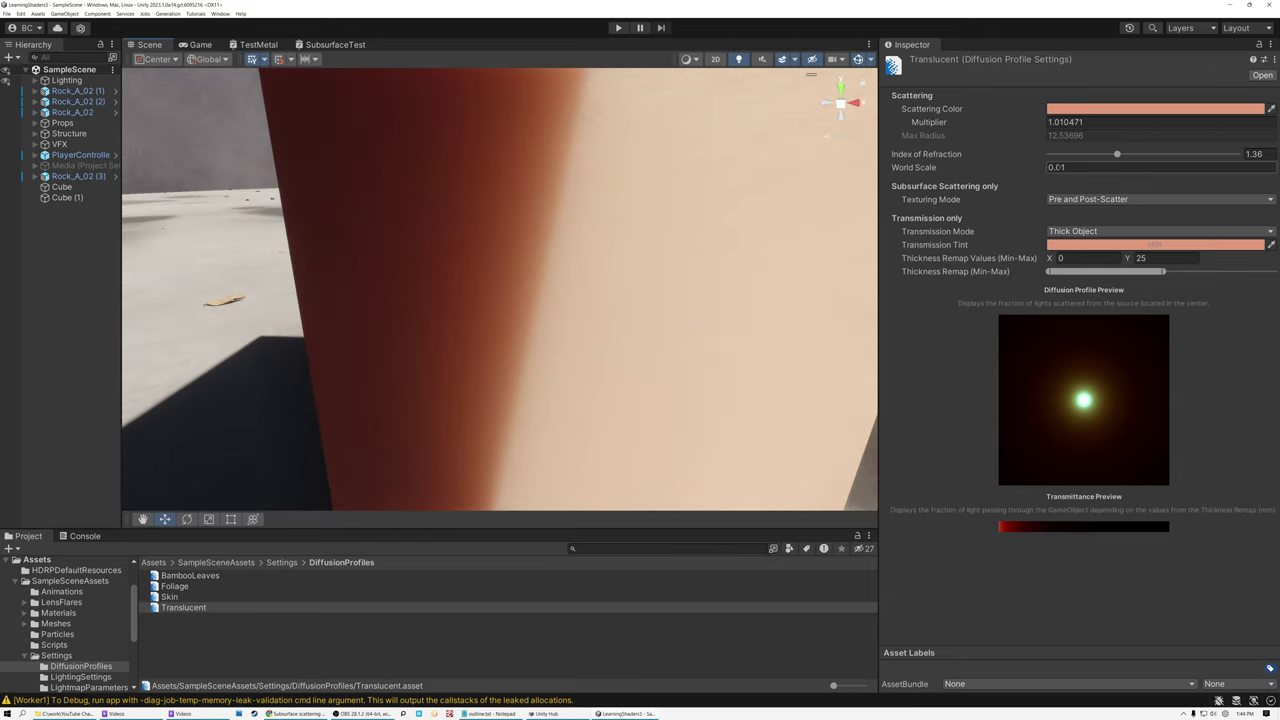
Step: Set the Translucent diffusion profile's World Scale to 0.2 and view the cube from farther back
{"action": "left_click", "coordinate": [1058, 167]}
{"action": "type", "text": "0.2"}
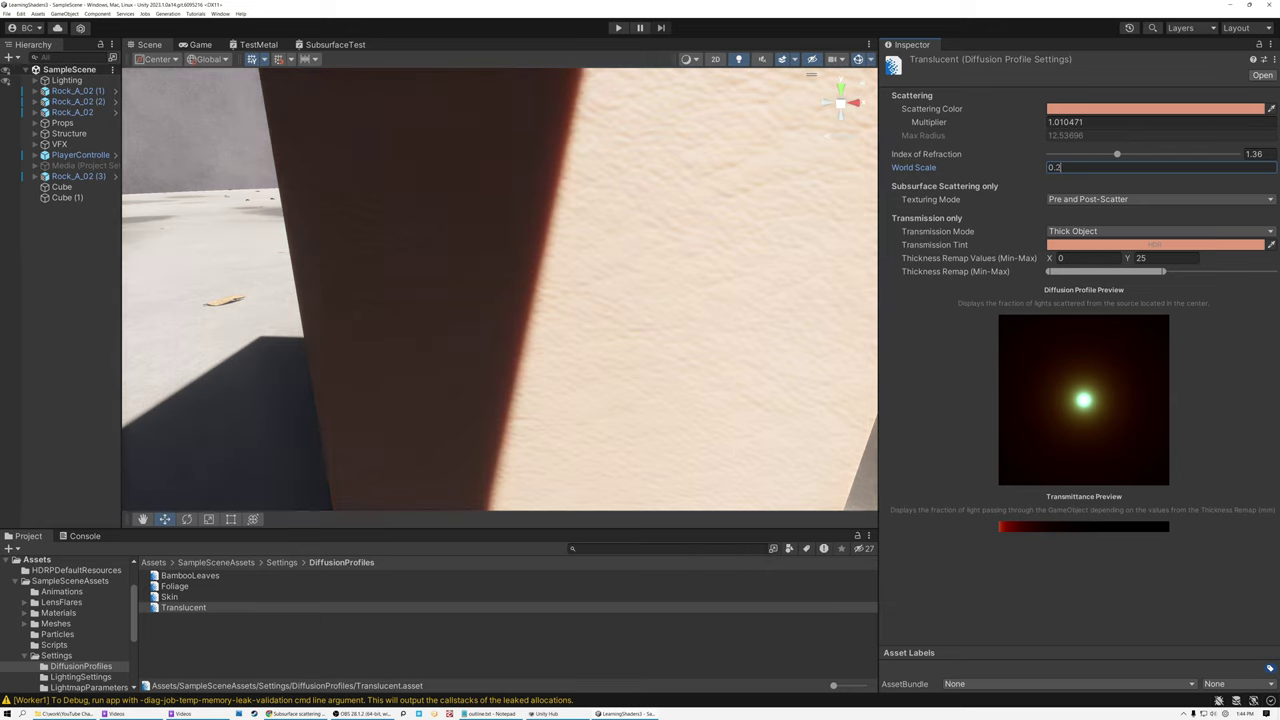
{"action": "right_click_drag", "start_coordinate": [560, 287], "coordinate": [481, 224]}
{"action": "key", "text": "s"}
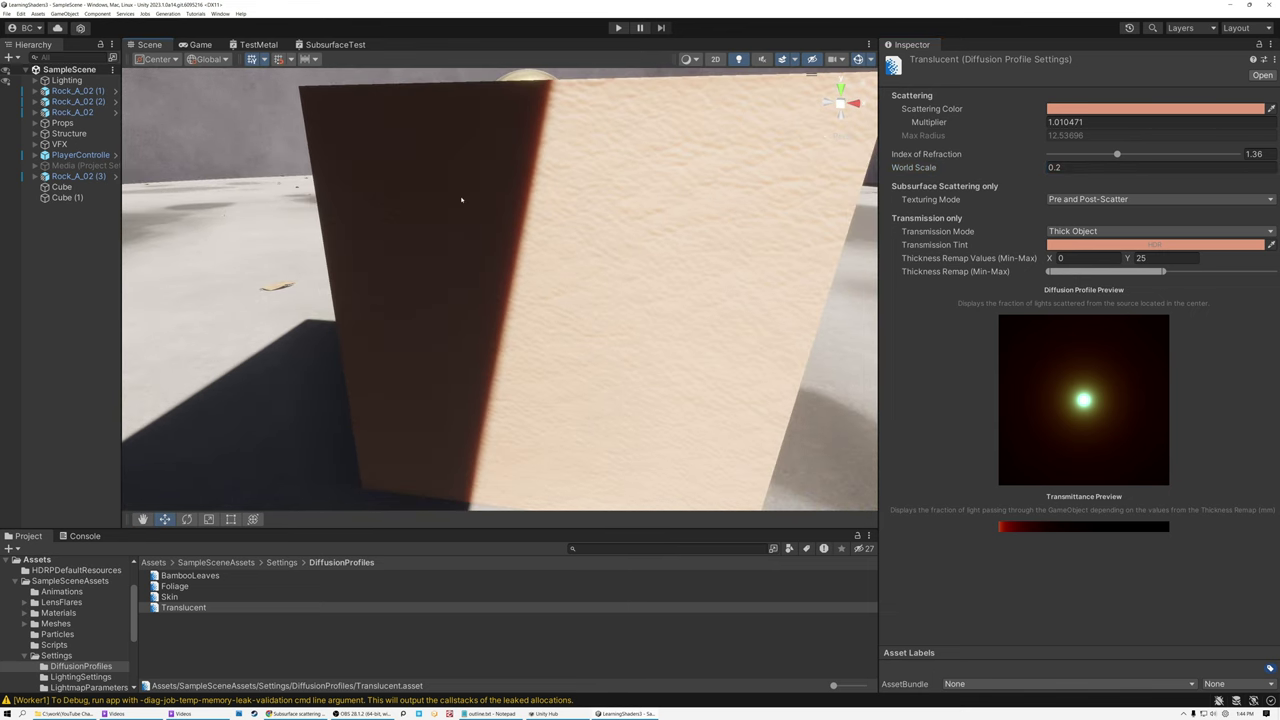
Step: Open the SubsurfaceTest shader graph and examine the Fragment inputs from Subsurface Mask down to Diffusion Profile
{"action": "left_click", "coordinate": [335, 44]}
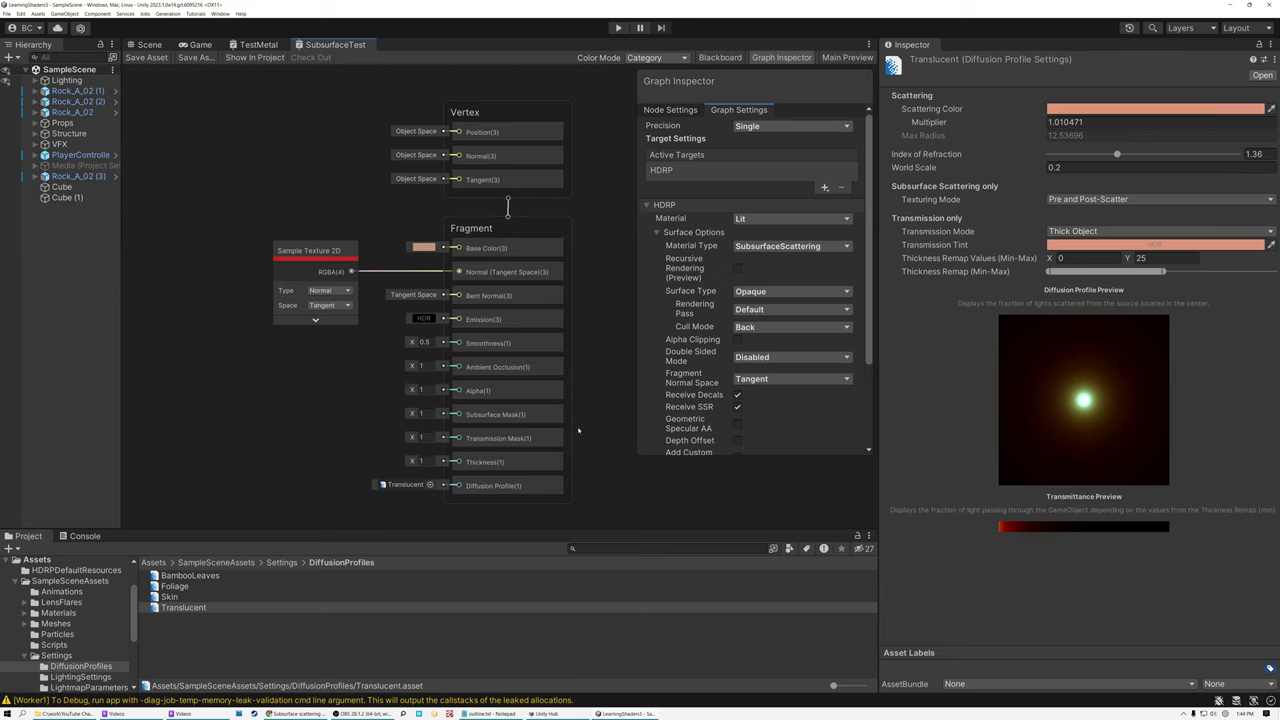
{"action": "scroll", "coordinate": [580, 428], "scroll_direction": "up", "scroll_amount": 4}
{"action": "middle_click_drag", "start_coordinate": [582, 431], "coordinate": [614, 344]}
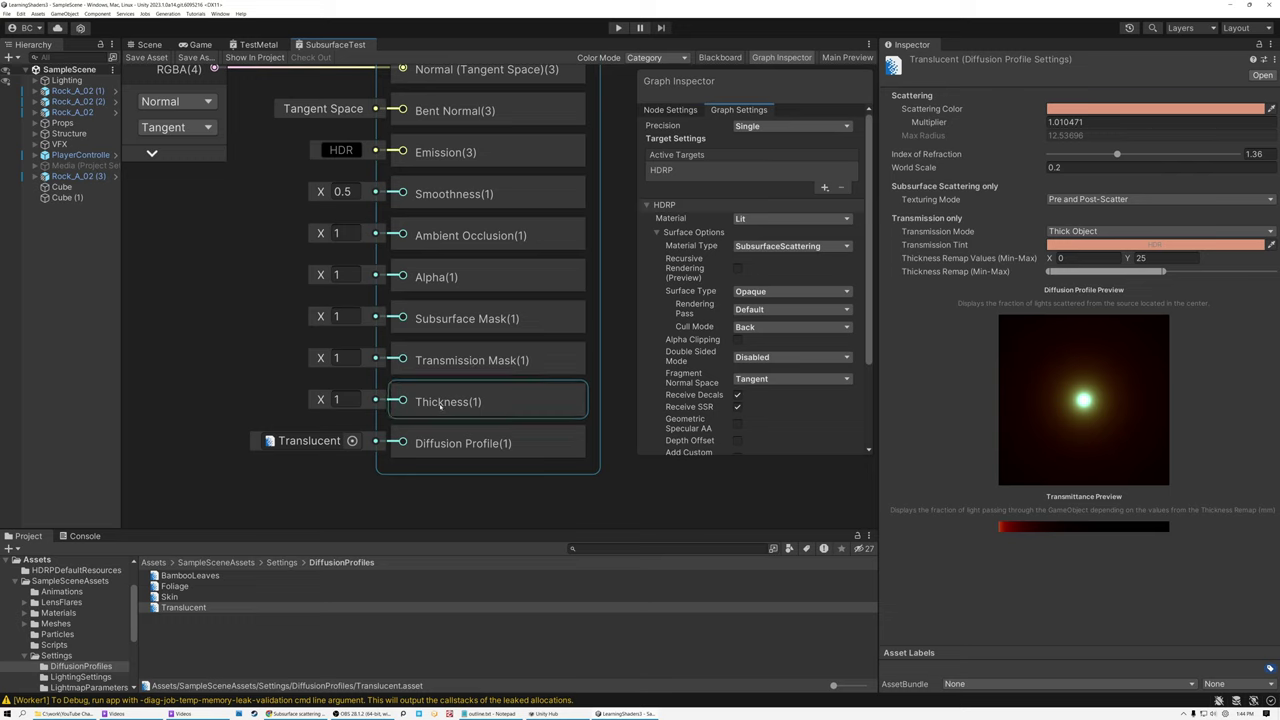
{"action": "left_click", "coordinate": [344, 402]}
{"action": "middle_click_drag", "start_coordinate": [297, 329], "coordinate": [300, 365]}
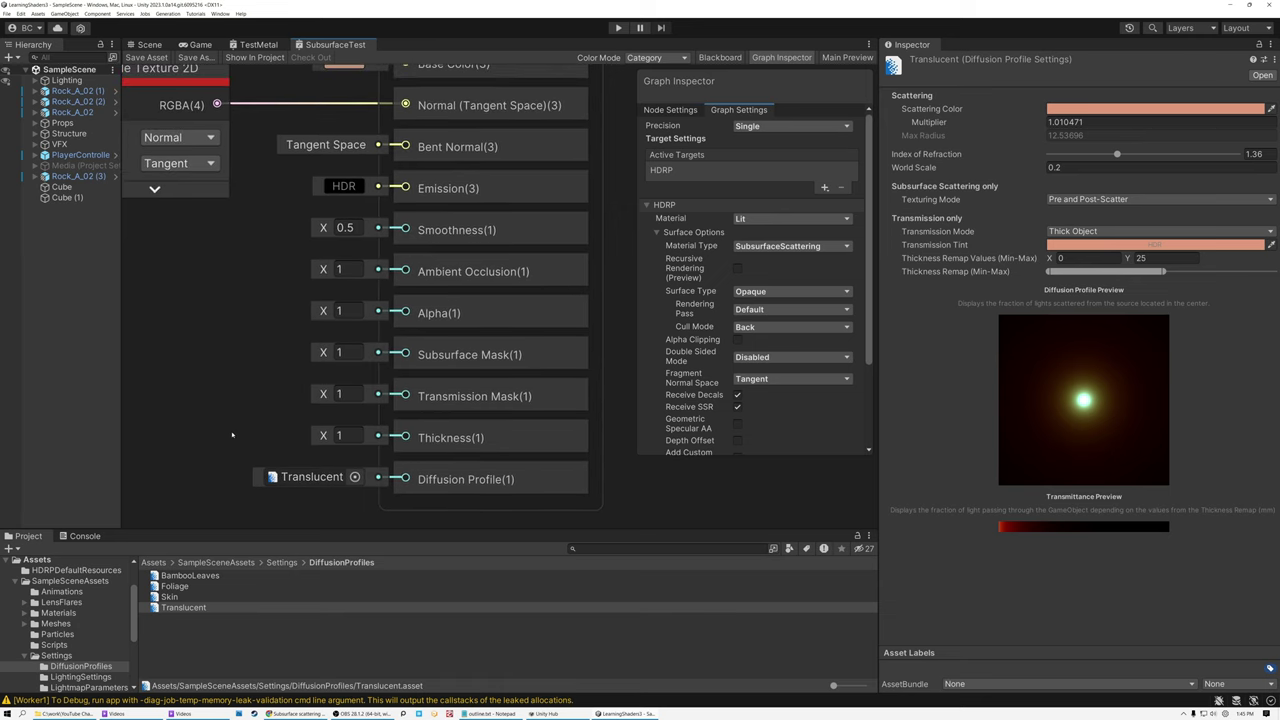
Step: Check the Thickness value in the Fragment stack, and move the Transmission Mask block below Thickness
{"action": "left_click", "coordinate": [349, 437]}
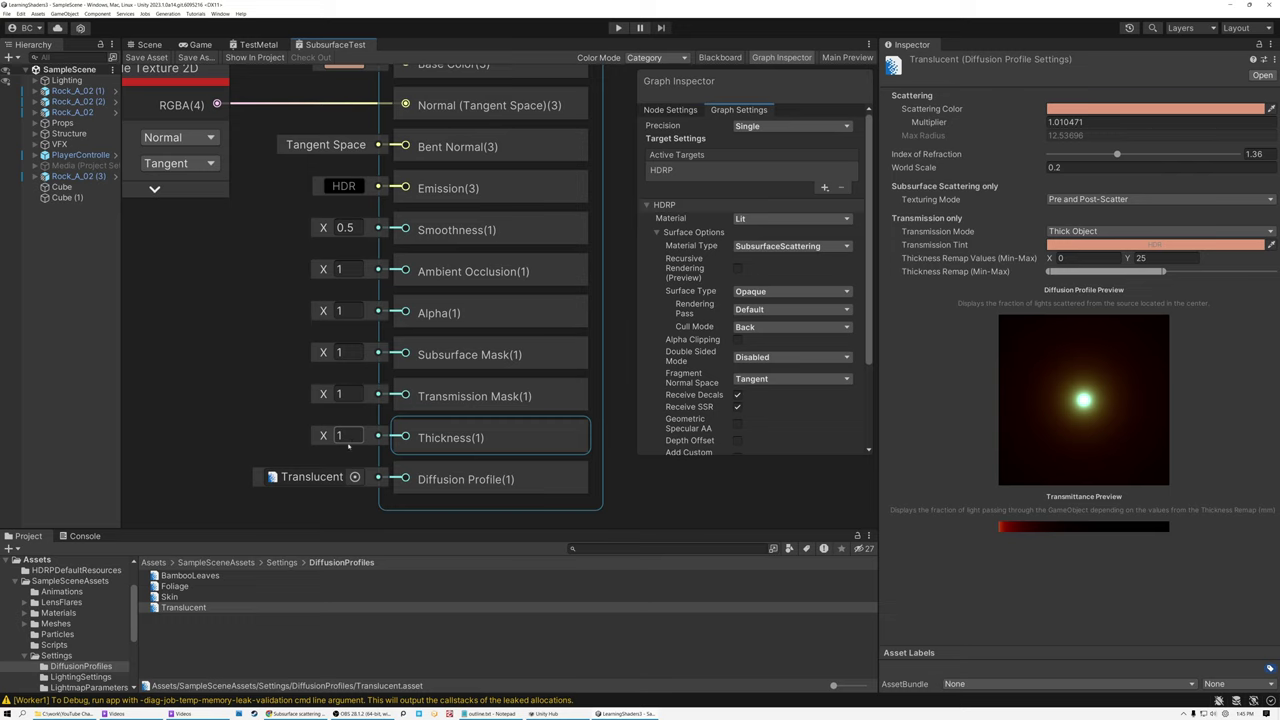
{"action": "left_click", "coordinate": [344, 437]}
{"action": "left_click_drag", "start_coordinate": [470, 398], "coordinate": [492, 401]}
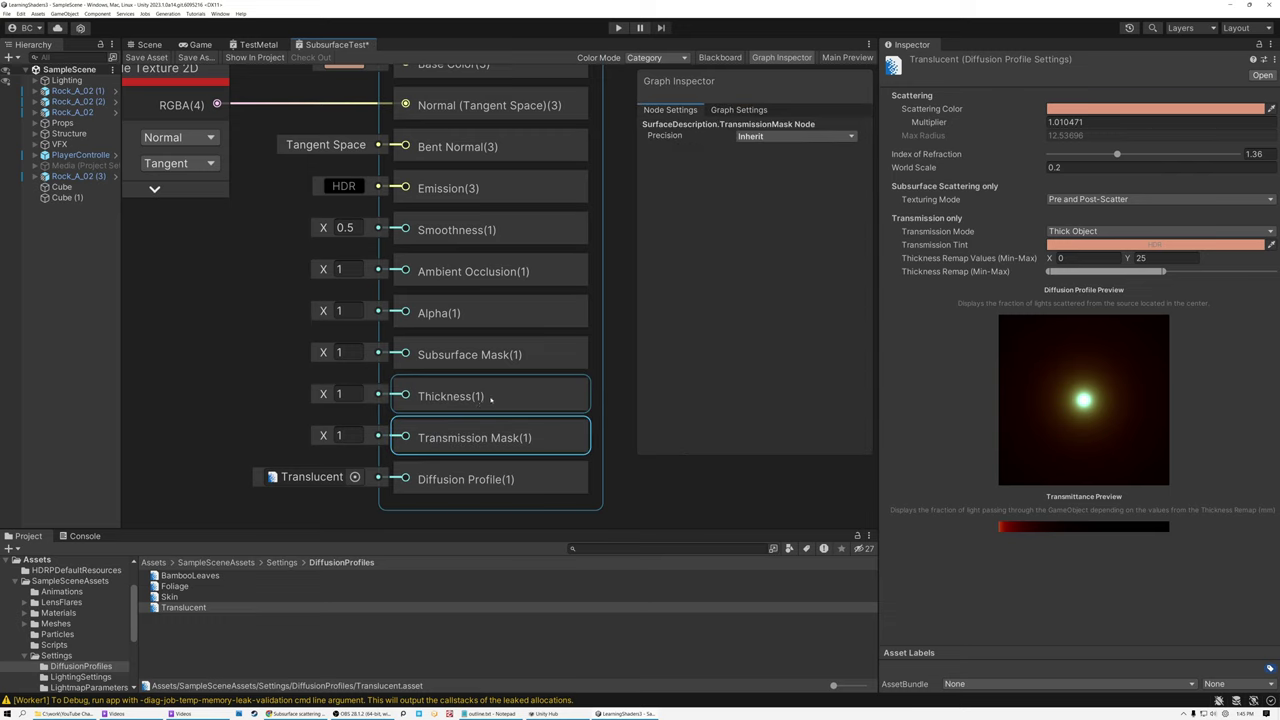
{"action": "left_click_drag", "start_coordinate": [454, 440], "coordinate": [474, 440]}
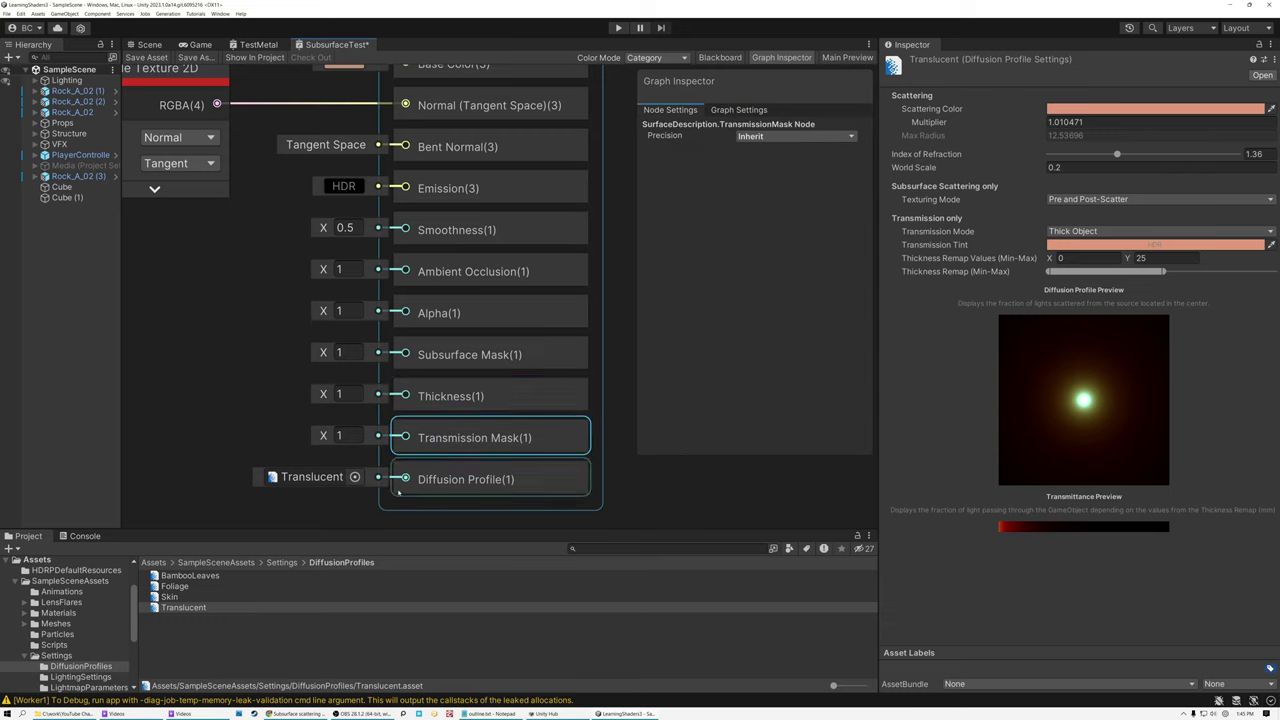
Step: Locate the Translucent profile assigned to the Diffusion Profile block and lower its maximum Thickness Remap value to about 3.77
{"action": "left_click", "coordinate": [483, 481]}
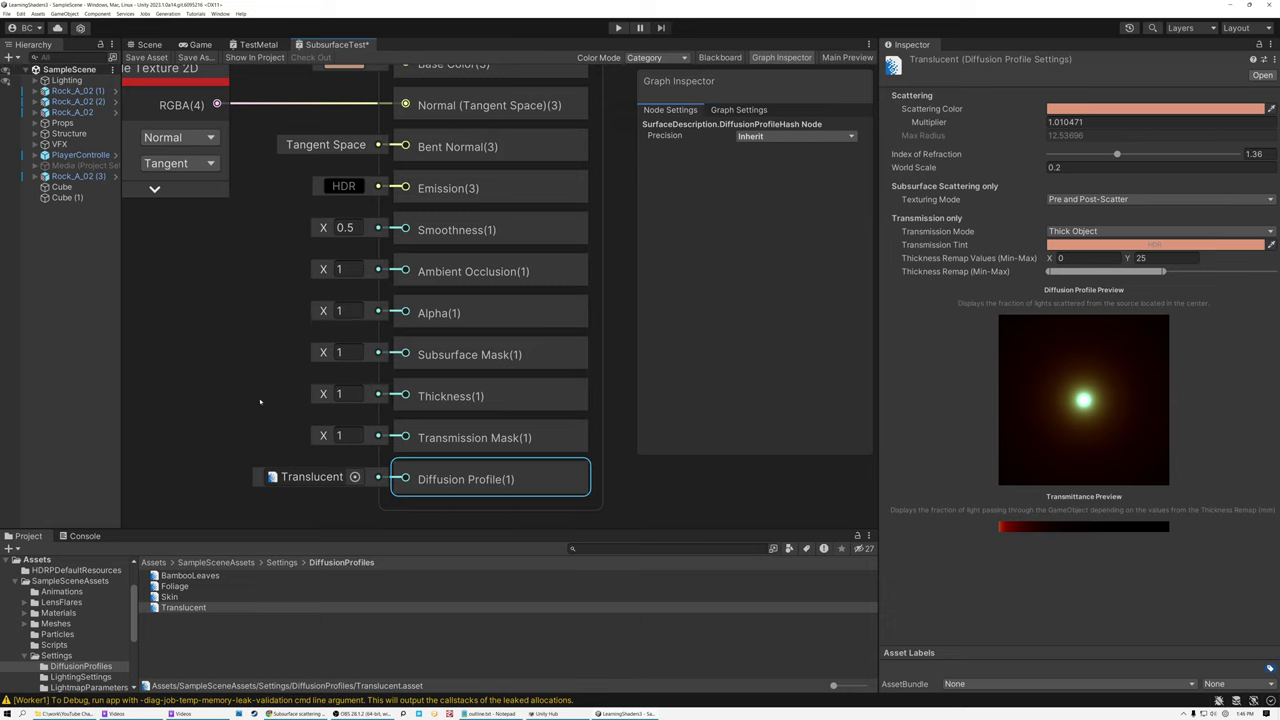
{"action": "left_click", "coordinate": [305, 477]}
{"action": "left_click", "coordinate": [181, 608]}
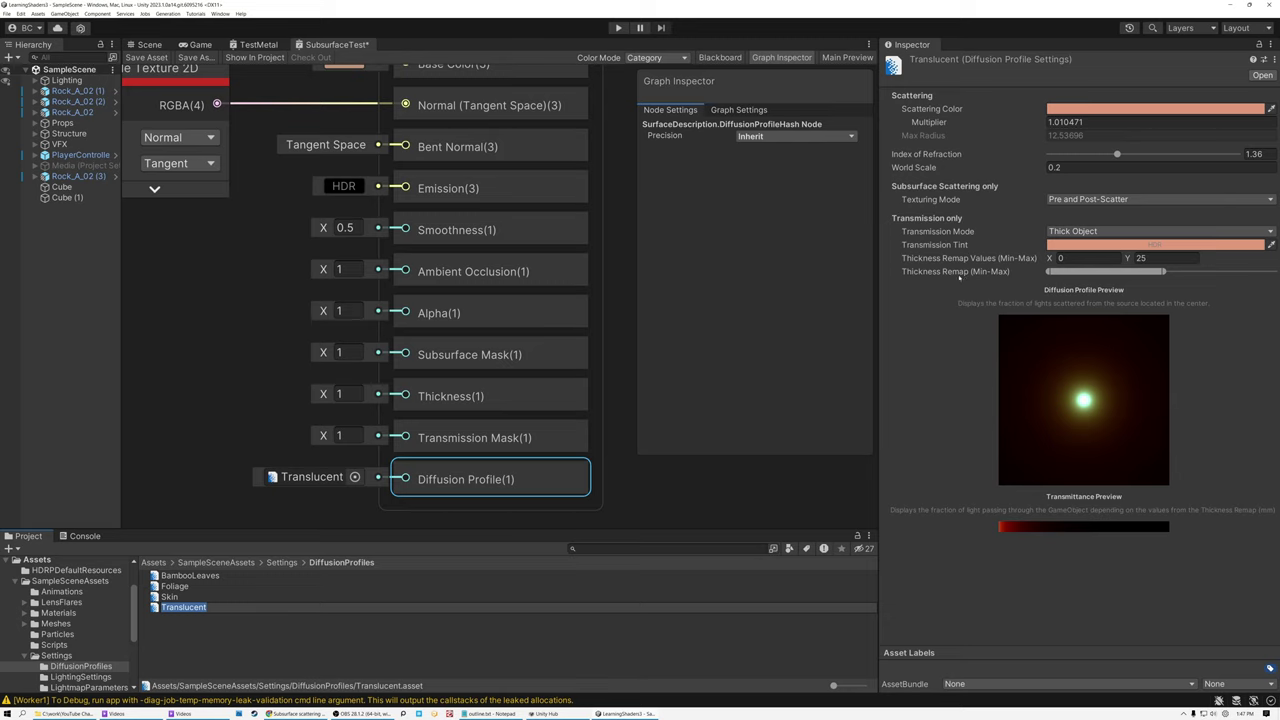
{"action": "left_click_drag", "start_coordinate": [1165, 271], "coordinate": [1101, 271]}
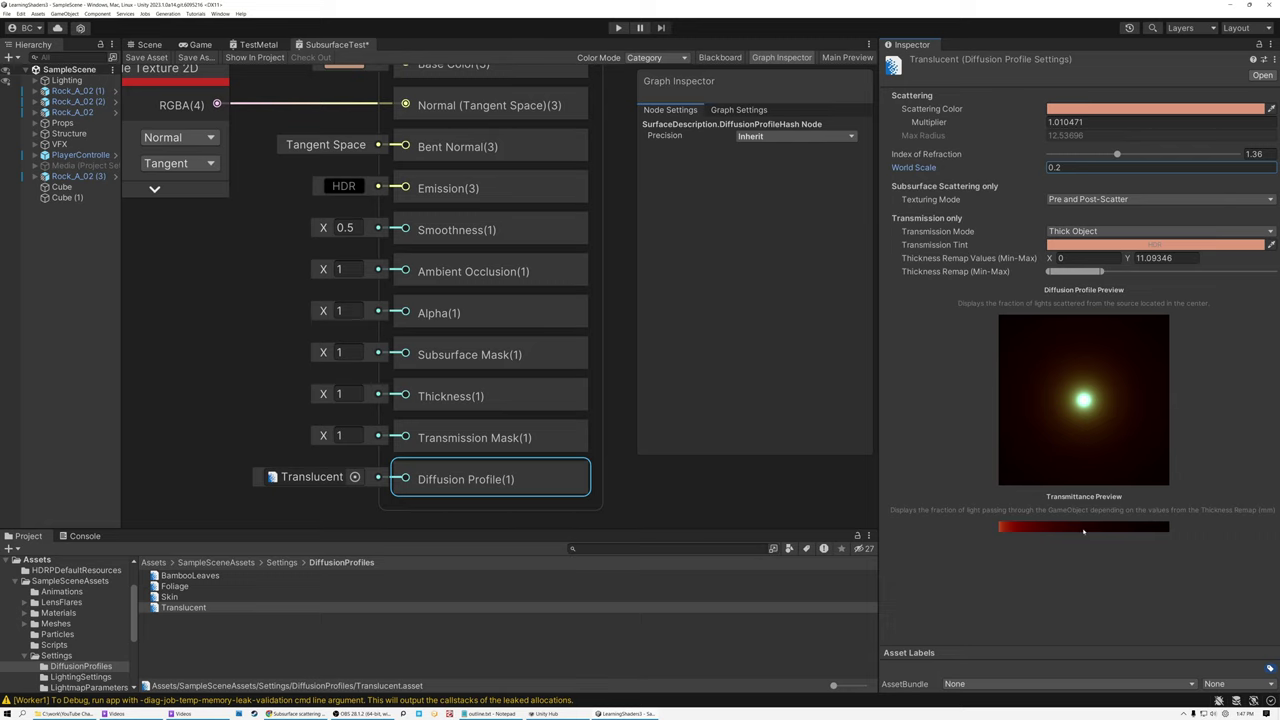
{"action": "left_click_drag", "start_coordinate": [1101, 271], "coordinate": [1069, 273]}
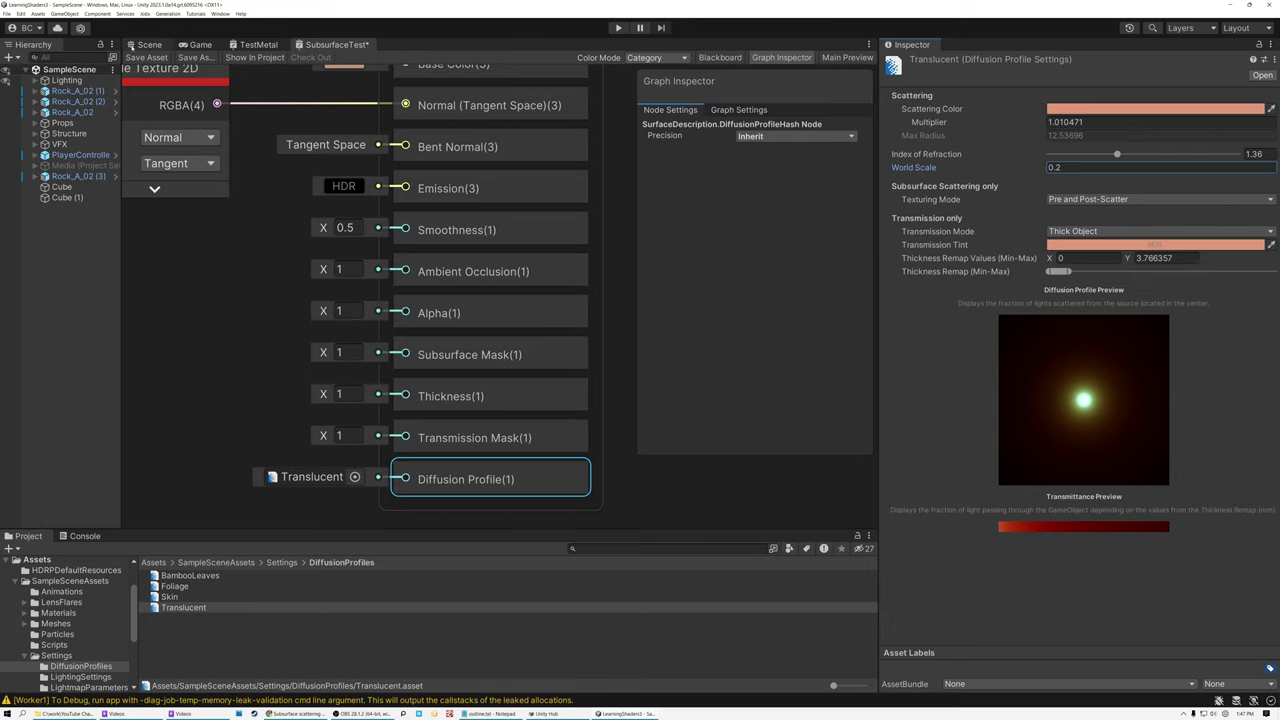
Step: Return to the scene and examine the skin-coloured cube up close and from underneath, looking toward the light, to judge its transmission
{"action": "left_click", "coordinate": [150, 45]}
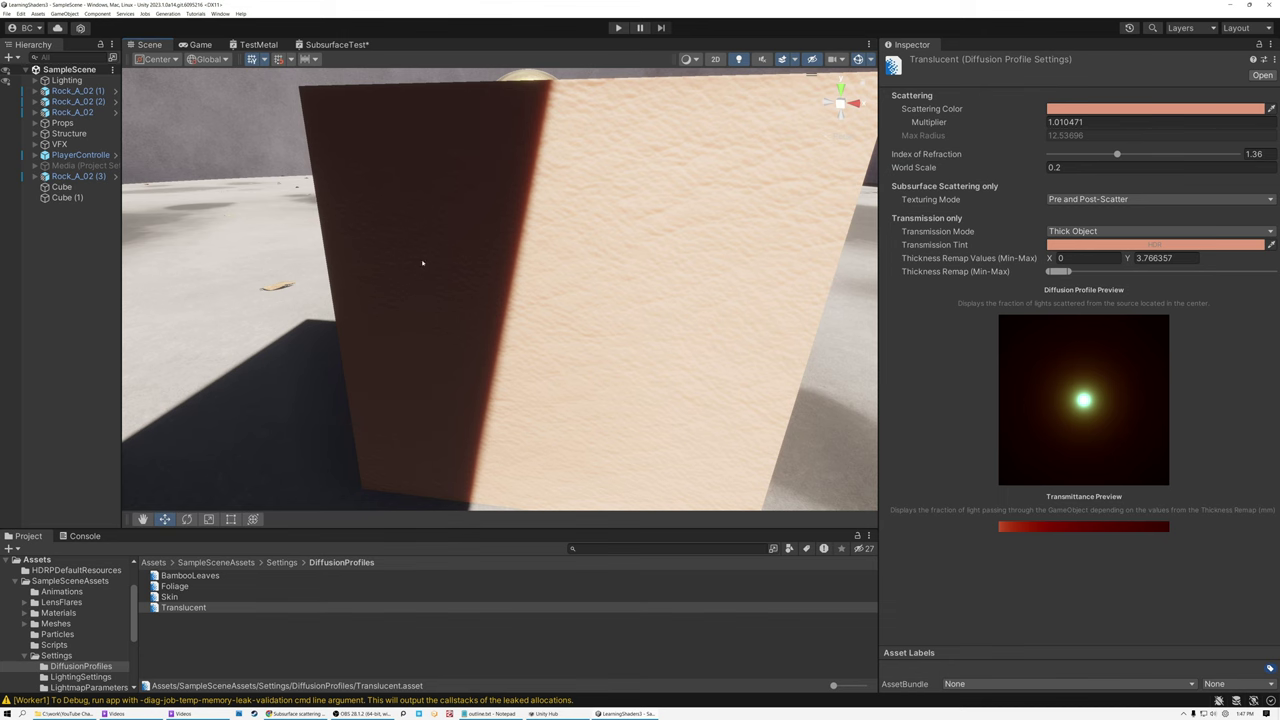
{"action": "scroll", "coordinate": [625, 317], "scroll_direction": "up", "scroll_amount": 2}
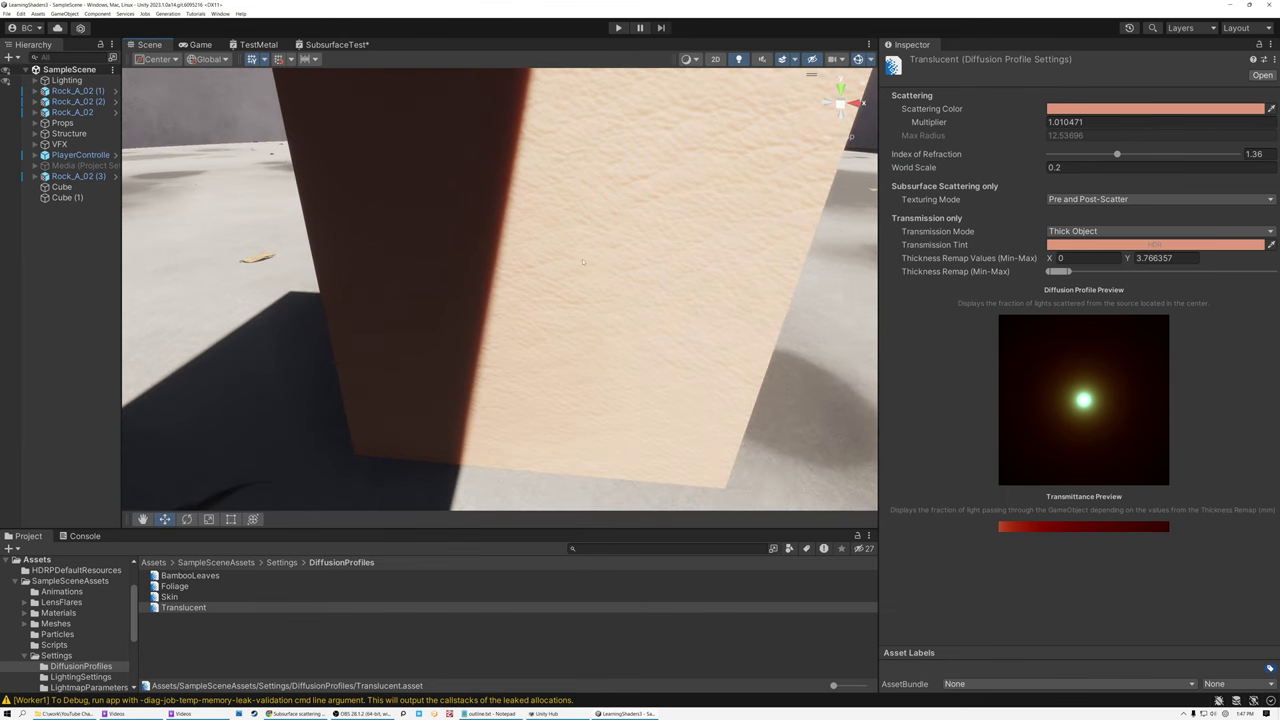
{"action": "left_click", "coordinate": [583, 261]}
{"action": "key", "text": "f"}
{"action": "left_click_drag", "start_coordinate": [583, 261], "coordinate": [440, 274], "text": "alt"}
{"action": "left_click", "coordinate": [62, 274]}
{"action": "left_click_drag", "start_coordinate": [602, 308], "coordinate": [675, 408], "text": "alt"}
{"action": "left_click_drag", "start_coordinate": [94, 113], "coordinate": [1270, 36], "text": "alt"}
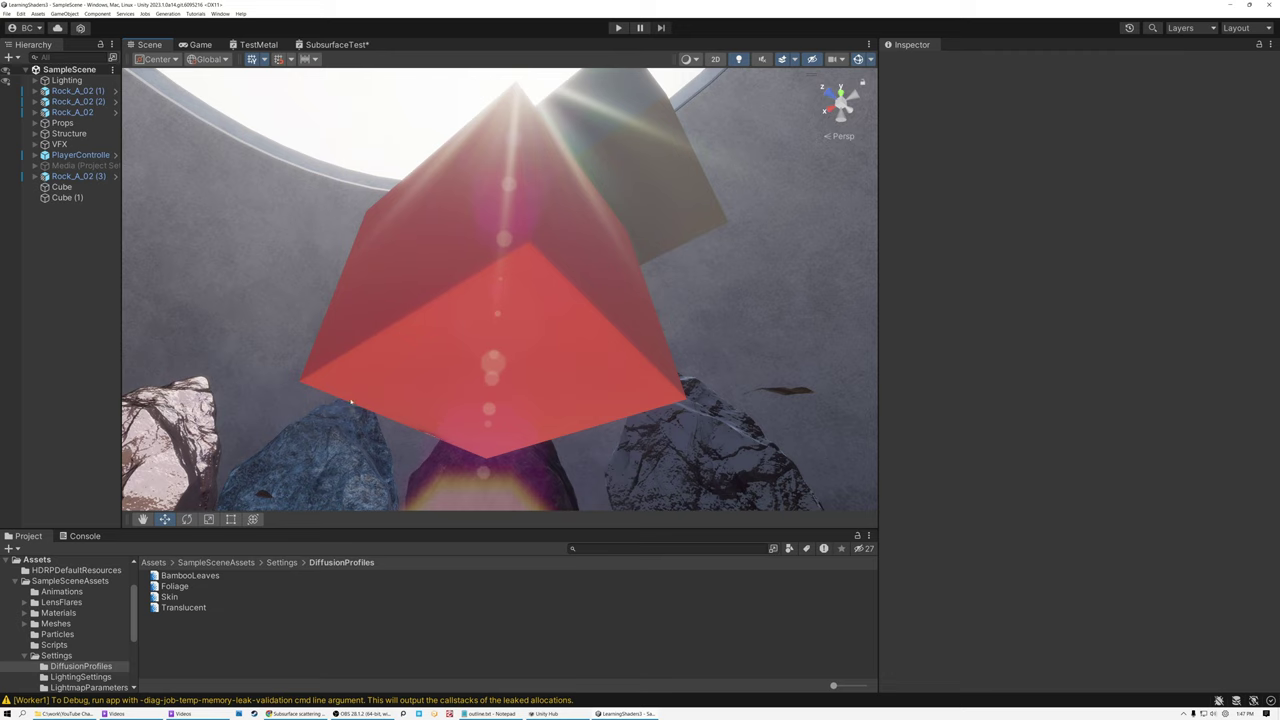
{"action": "left_click_drag", "start_coordinate": [427, 328], "coordinate": [482, 323], "text": "alt"}
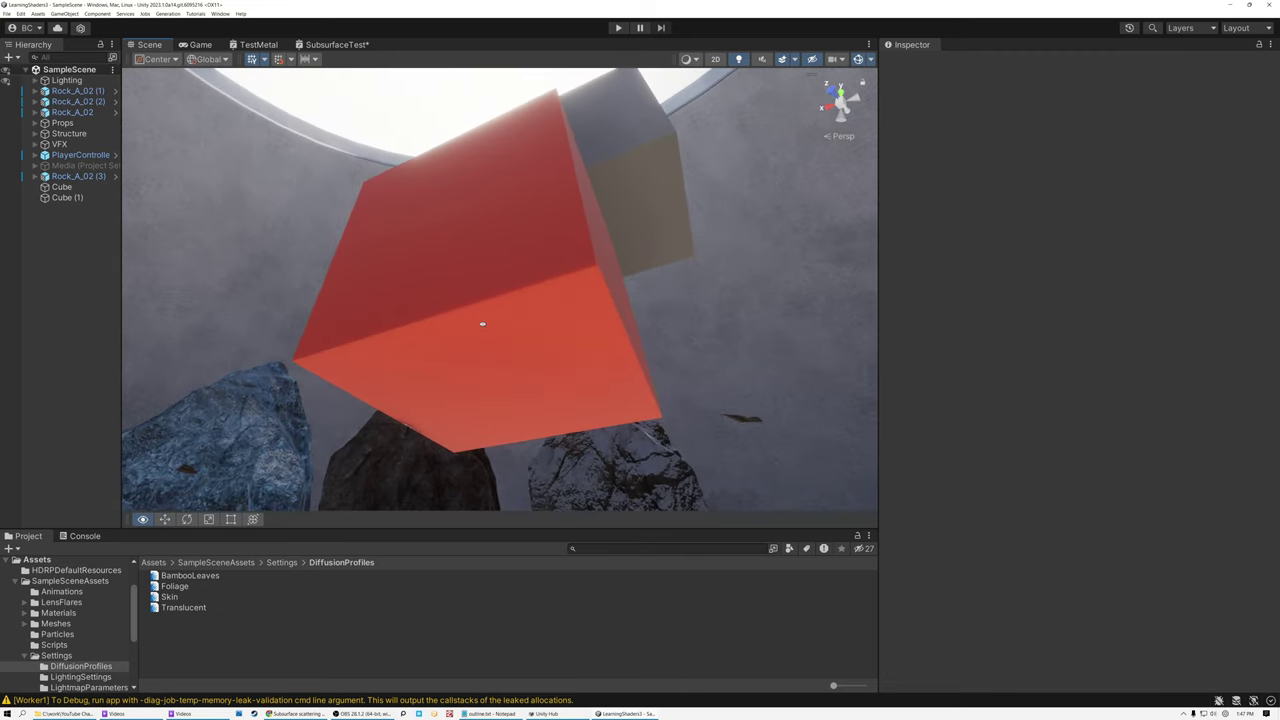
Step: Try a maximum Thickness Remap value of about 20.21 on the Translucent profile and settle on about 6.61
{"action": "left_click", "coordinate": [178, 608]}
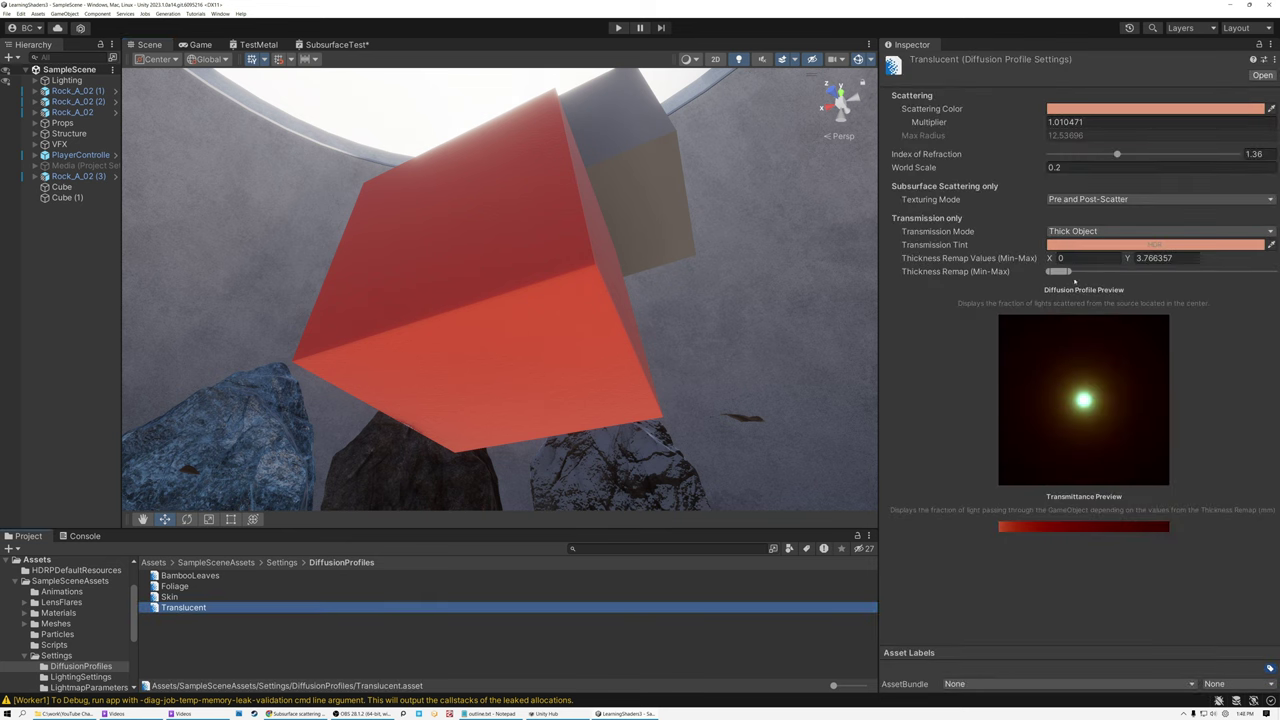
{"action": "left_click_drag", "start_coordinate": [1071, 271], "coordinate": [1113, 271]}
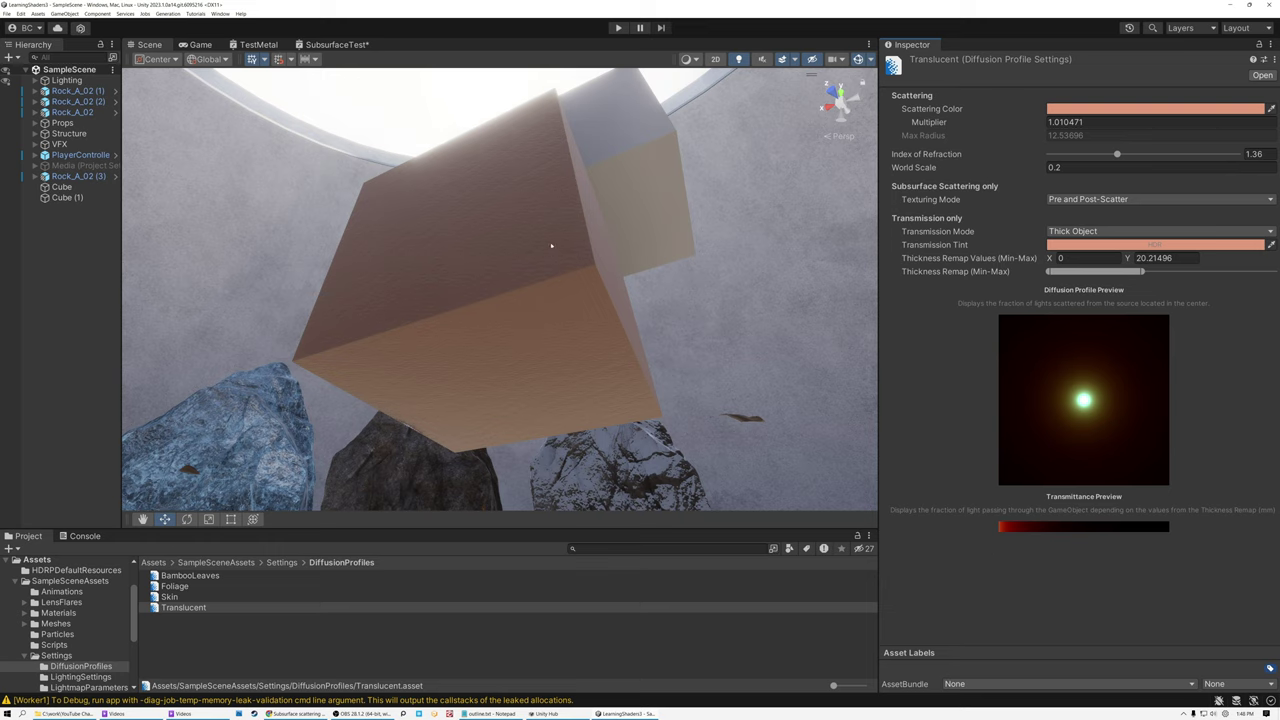
{"action": "left_click_drag", "start_coordinate": [1146, 271], "coordinate": [1081, 271]}
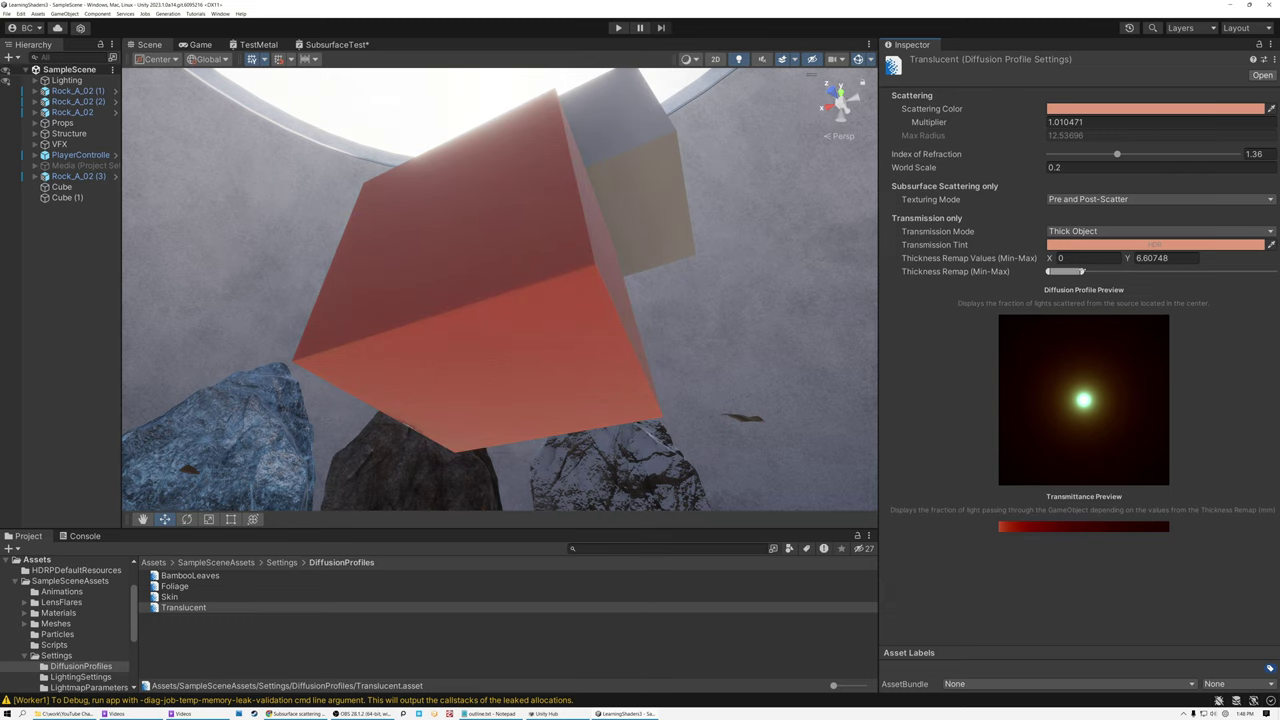
Step: Set the Translucent profile's World Scale to 0.1 and inspect the scattering along the cube's shadow edge from above ground
{"action": "left_click_drag", "start_coordinate": [474, 305], "coordinate": [1039, 519], "text": "alt"}
{"action": "right_click_drag", "start_coordinate": [1038, 519], "coordinate": [1026, 321]}
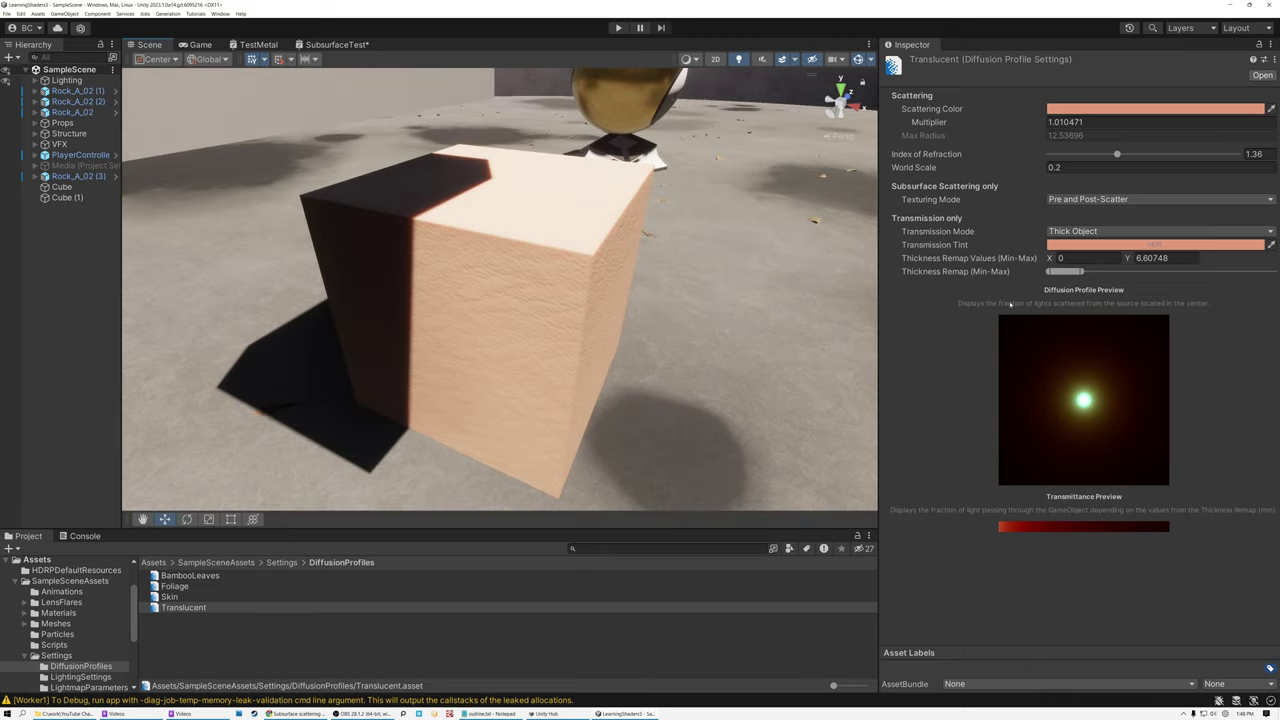
{"action": "left_click", "coordinate": [919, 168]}
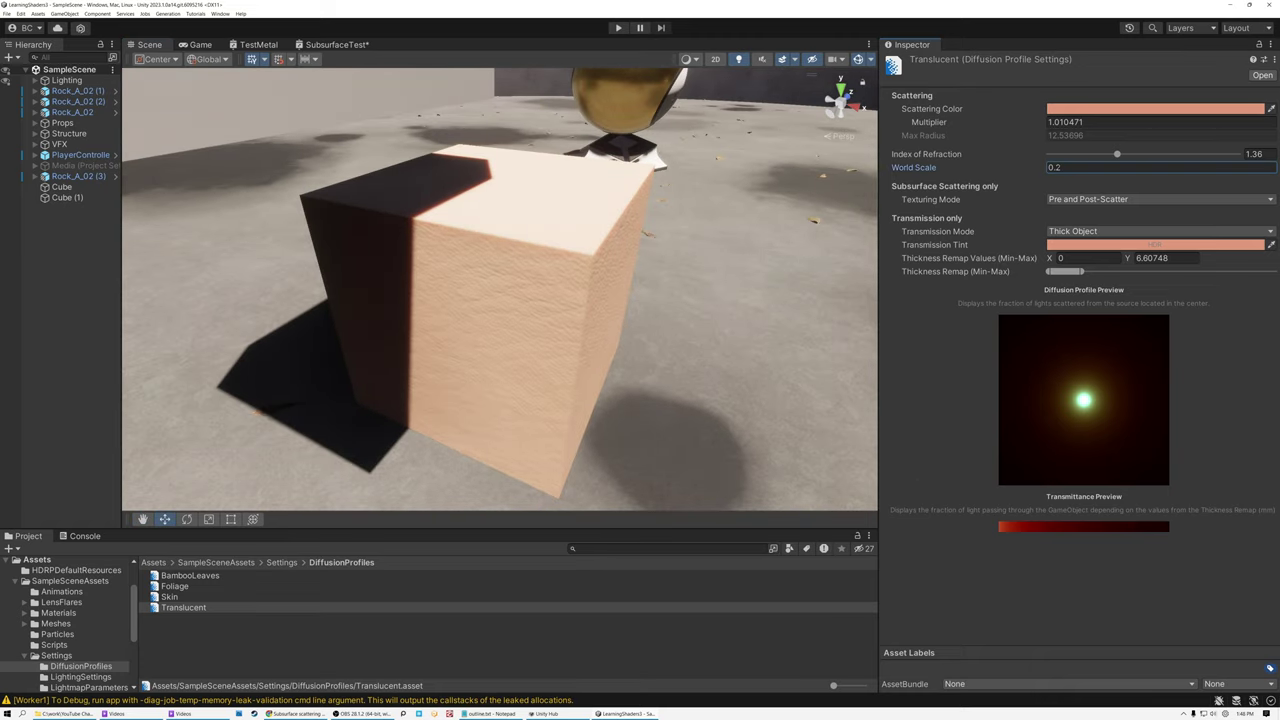
{"action": "left_click", "coordinate": [1068, 168]}
{"action": "type", "text": "0.1"}
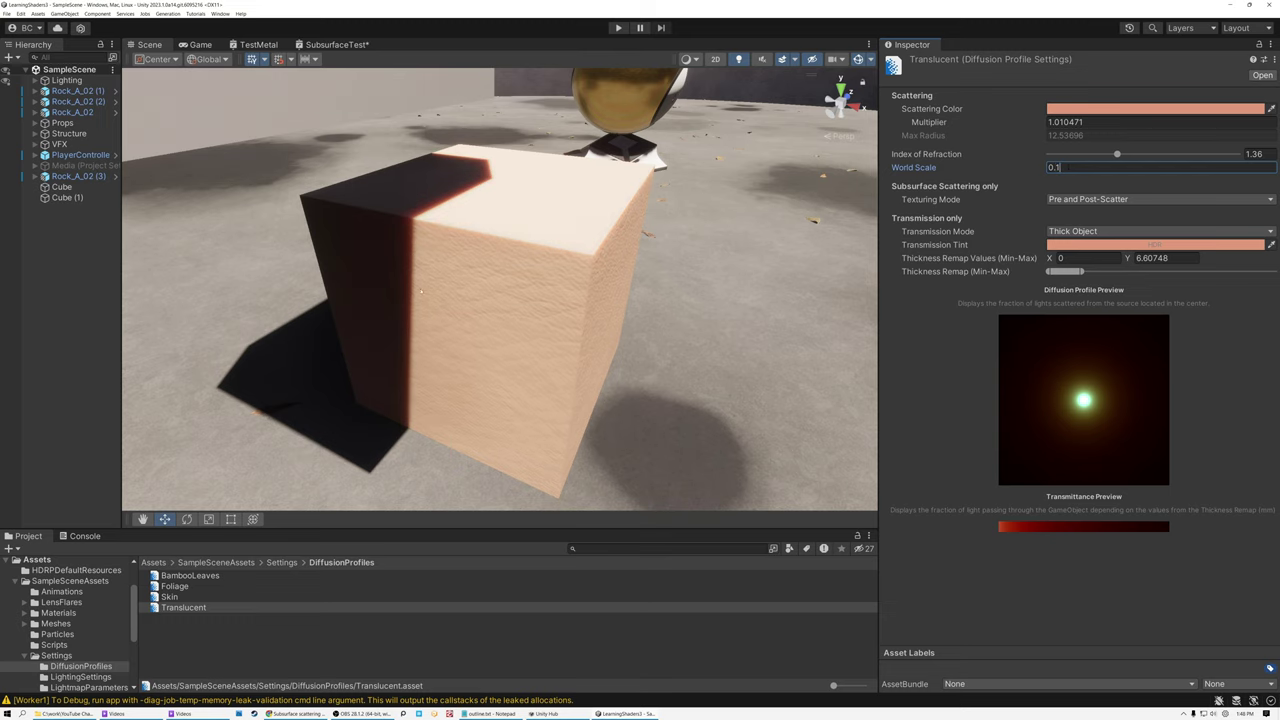
{"action": "scroll", "coordinate": [422, 291], "scroll_direction": "up", "scroll_amount": 5}
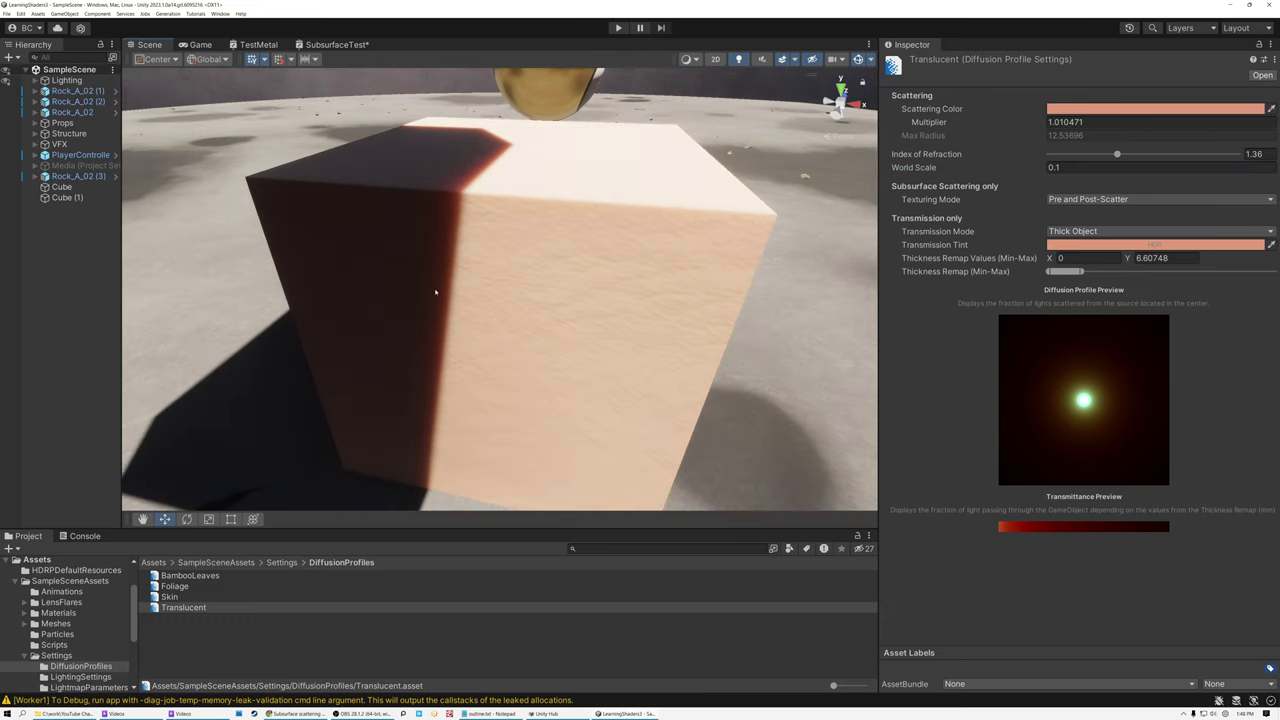
{"action": "scroll", "coordinate": [435, 291], "scroll_direction": "up", "scroll_amount": 5}
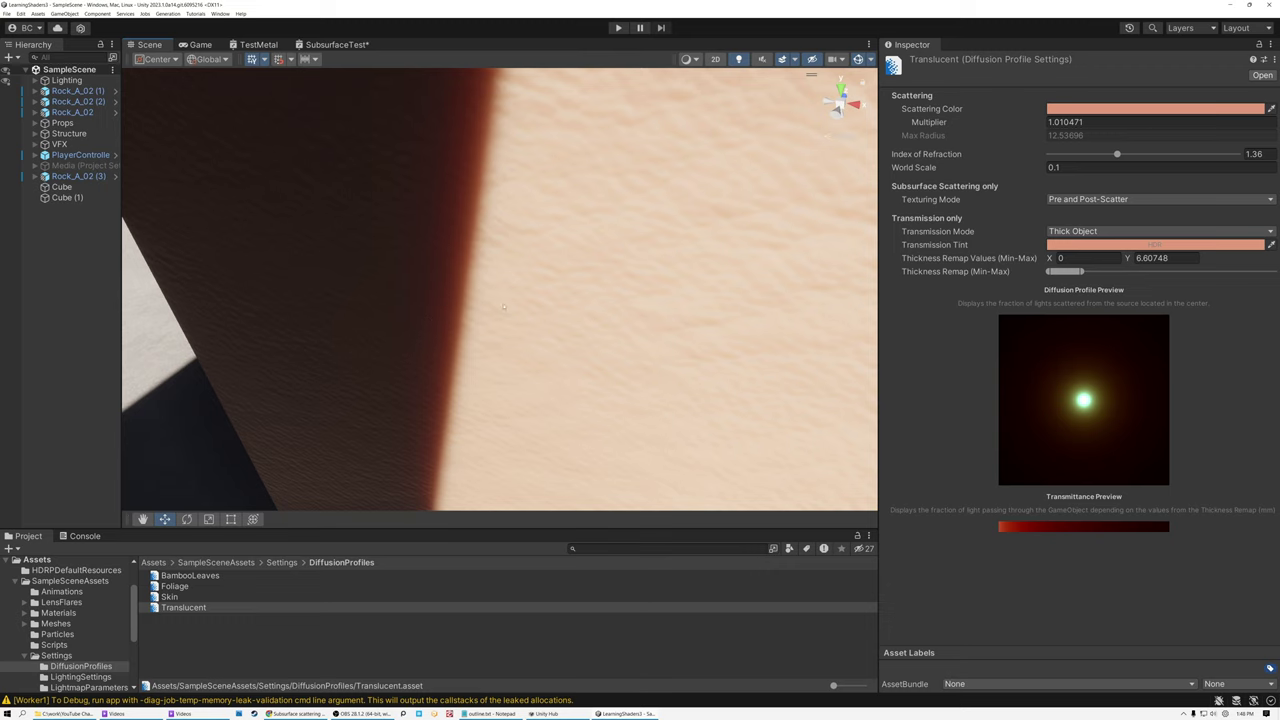
{"action": "scroll", "coordinate": [473, 307], "scroll_direction": "down", "scroll_amount": 8}
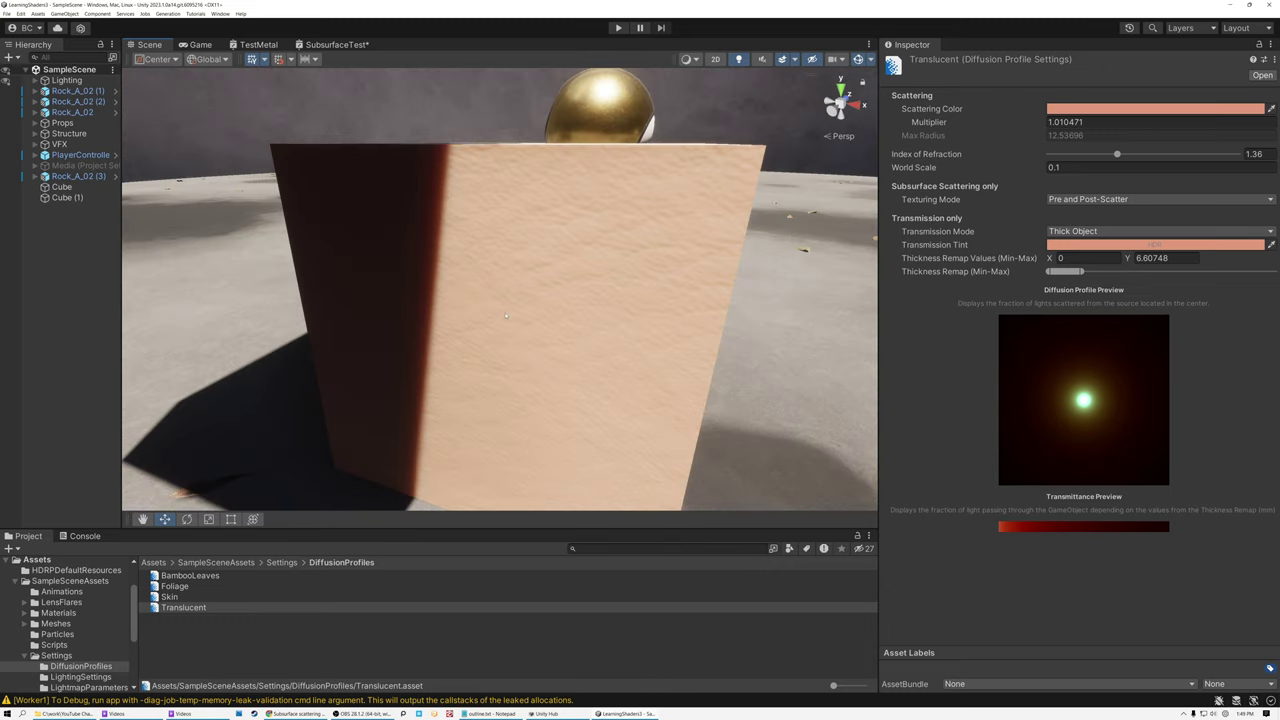